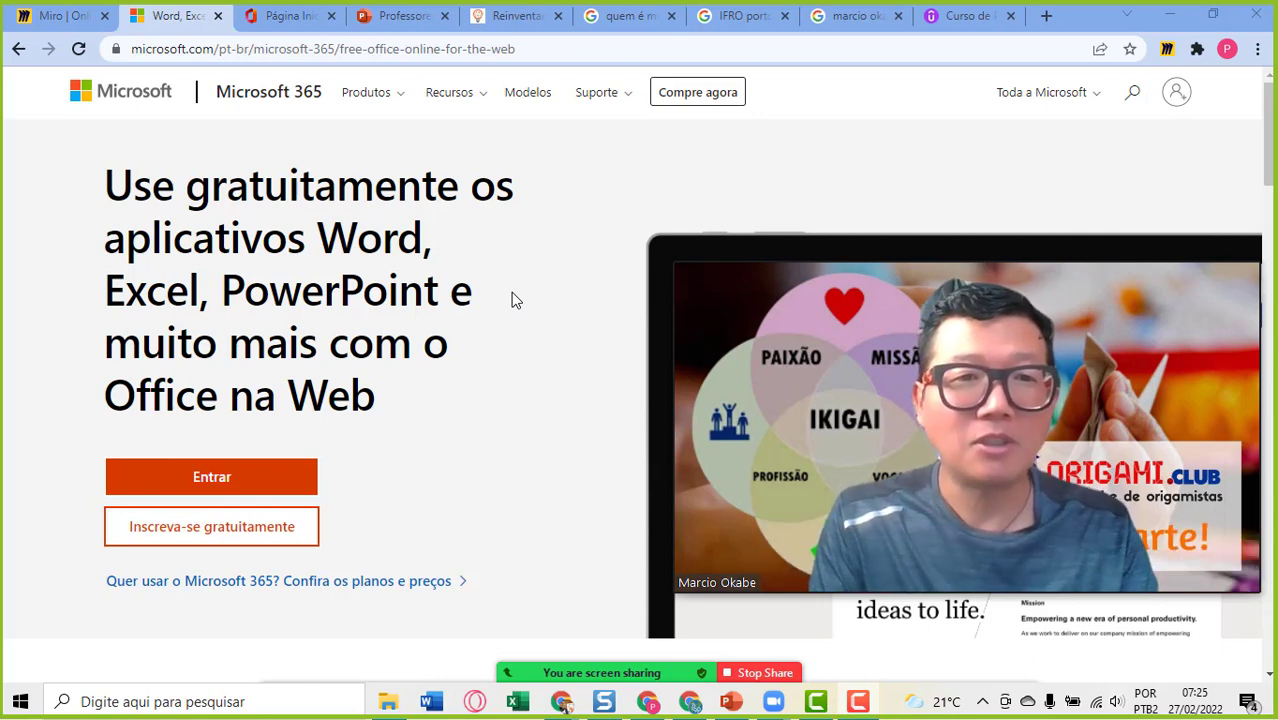
Step: Sign in to Microsoft 365 and show the Office home page's list of recent presentations
left_click(213, 484)
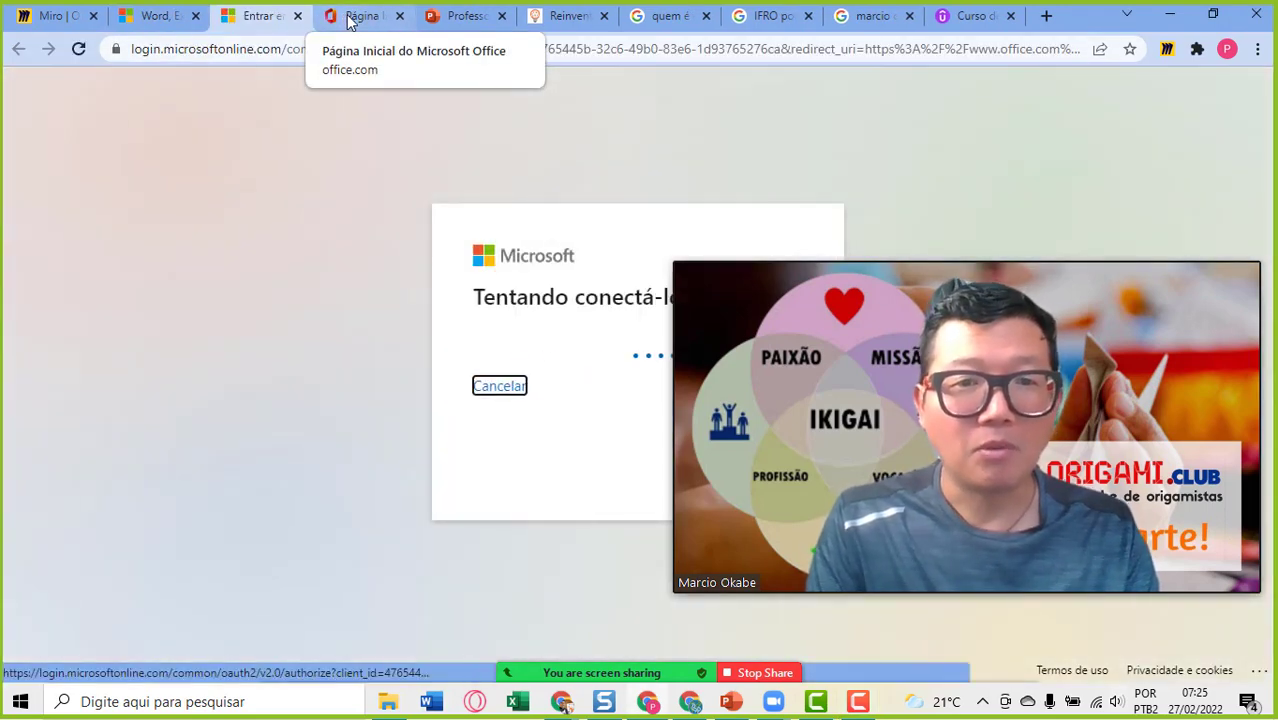
left_click(347, 18)
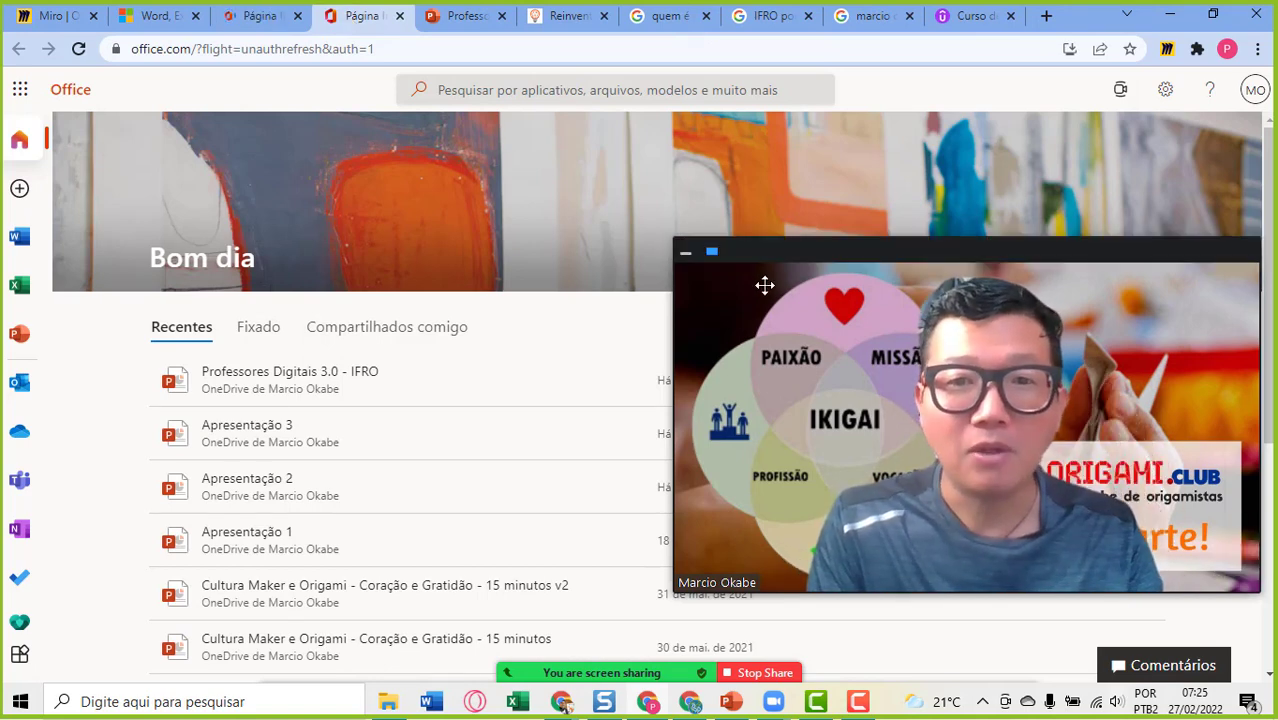
left_click(145, 16)
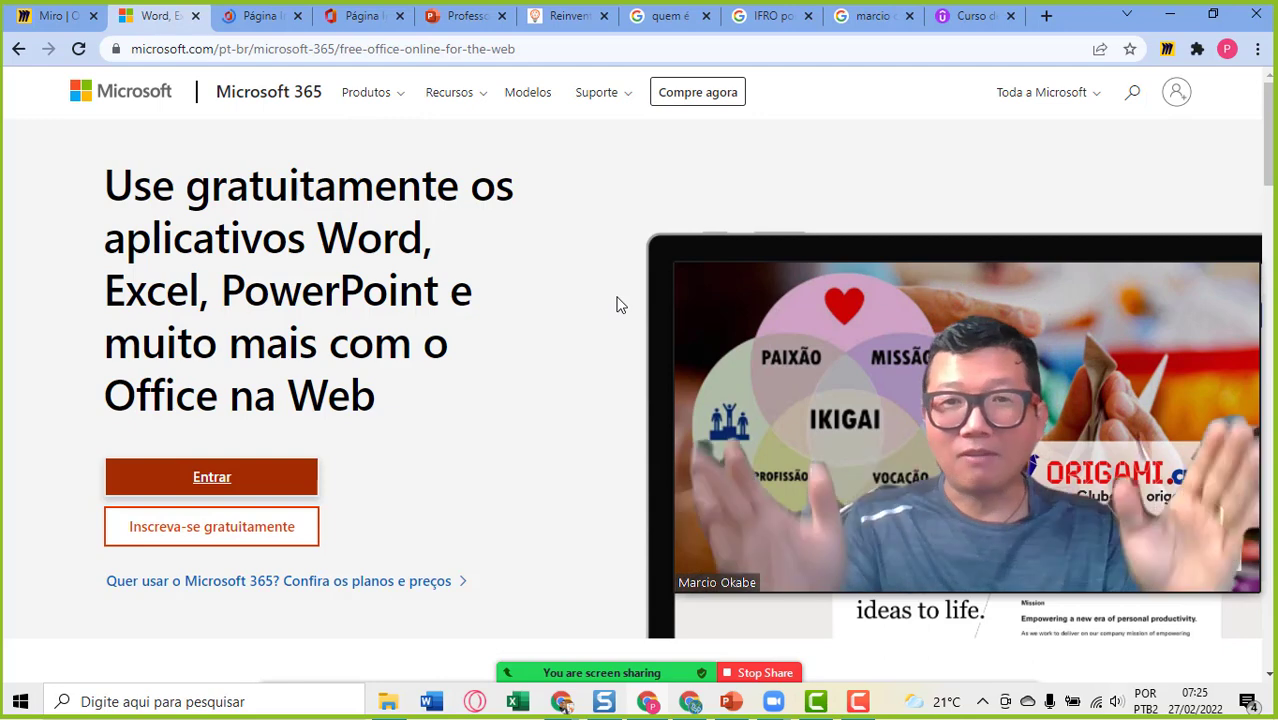
mouse_move(679, 264)
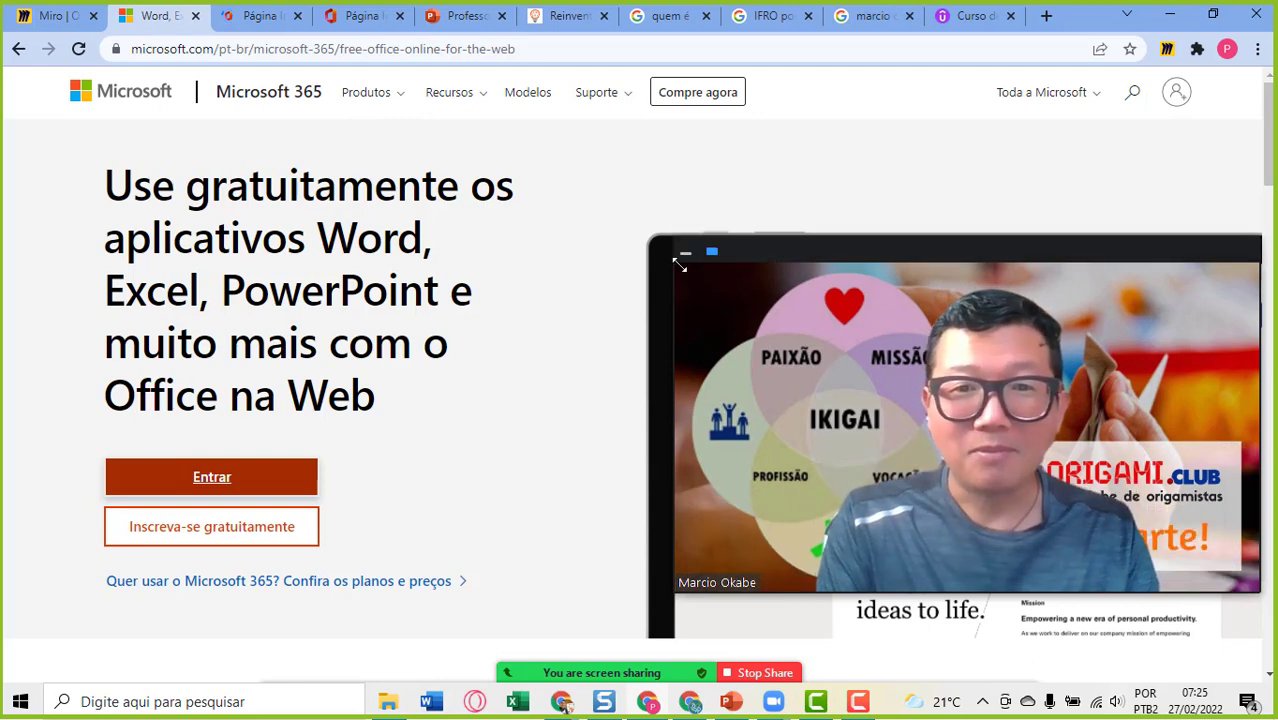
left_click_drag(679, 264, 947, 460)
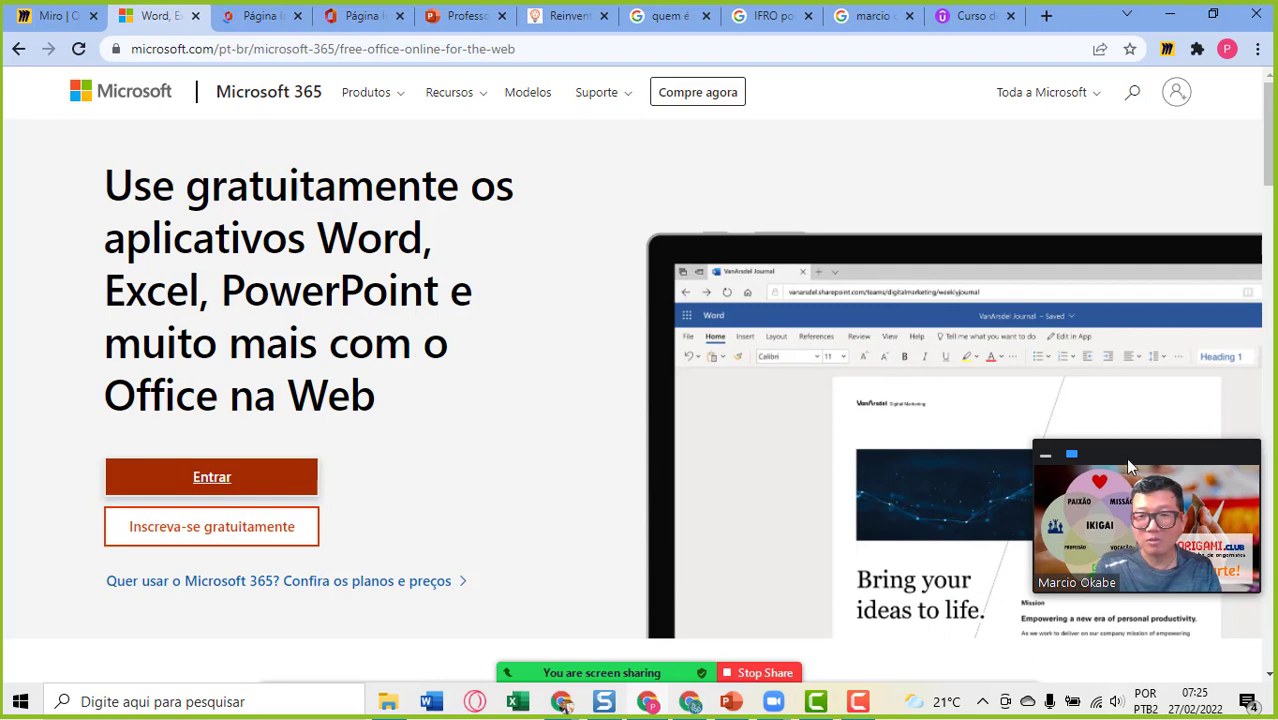
left_click_drag(1127, 465, 1113, 163)
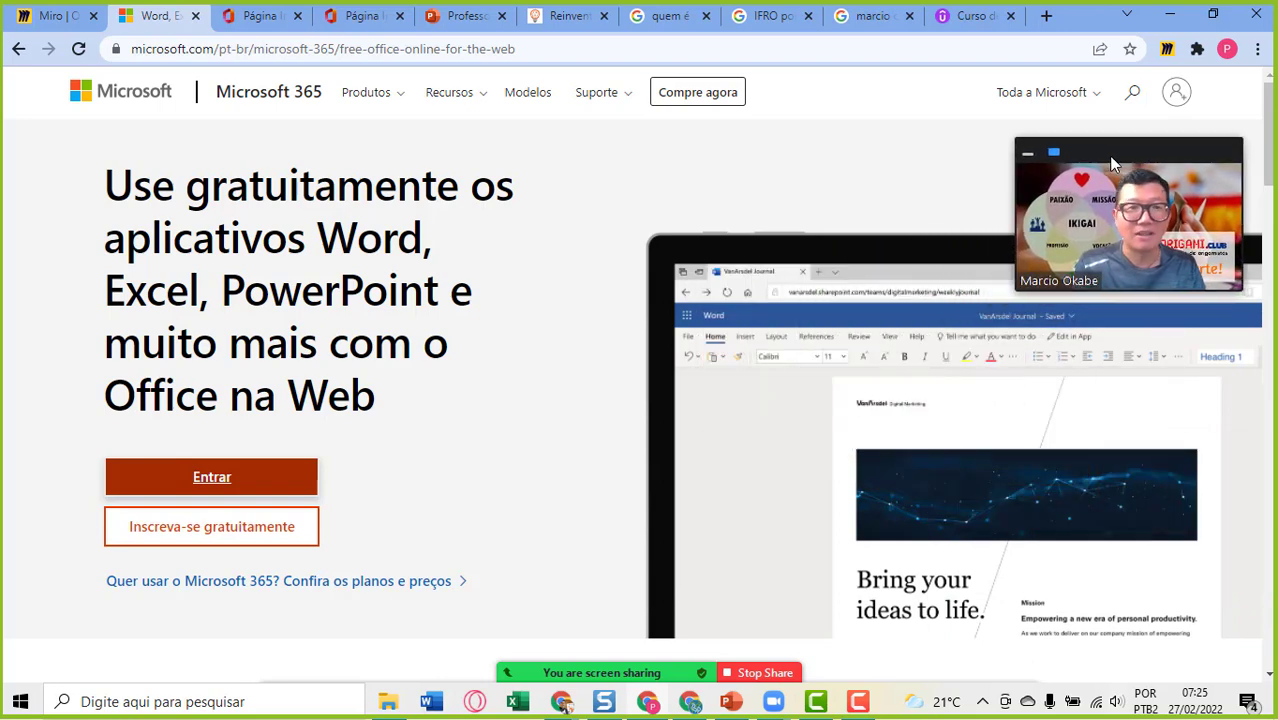
left_click(361, 16)
mouse_move(602, 391)
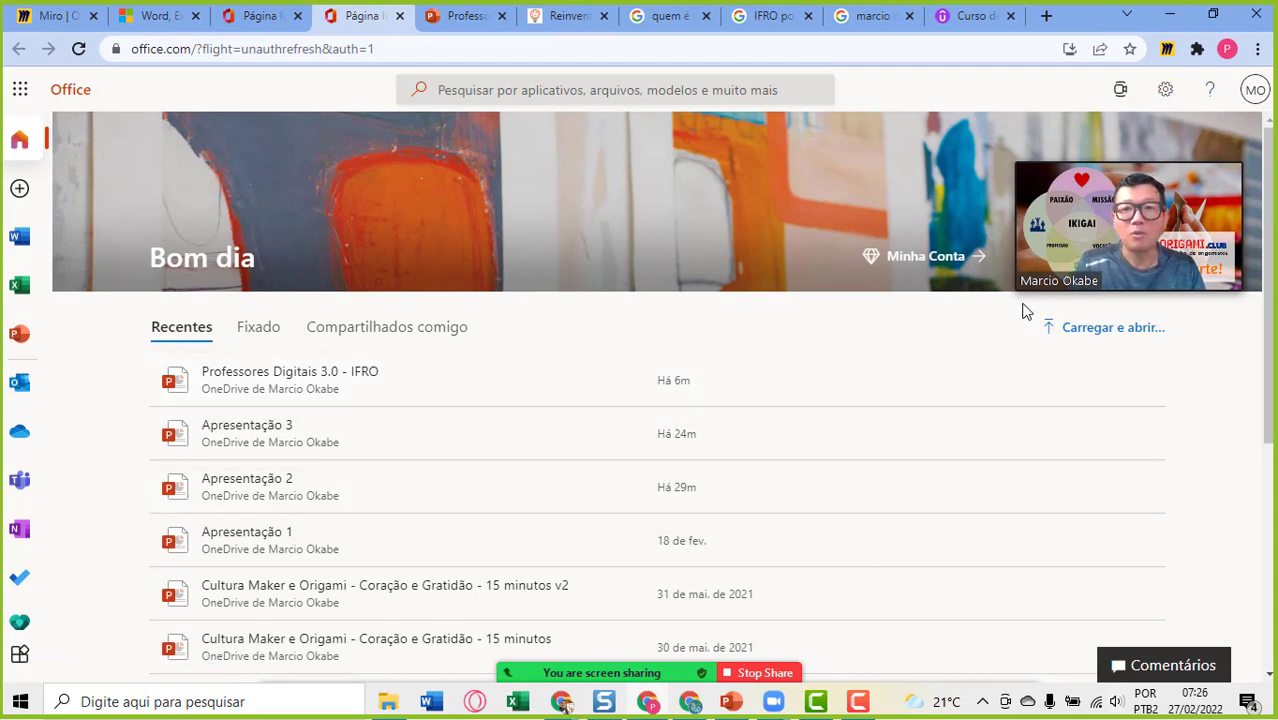
mouse_move(1015, 287)
left_click_drag(1015, 287, 933, 337)
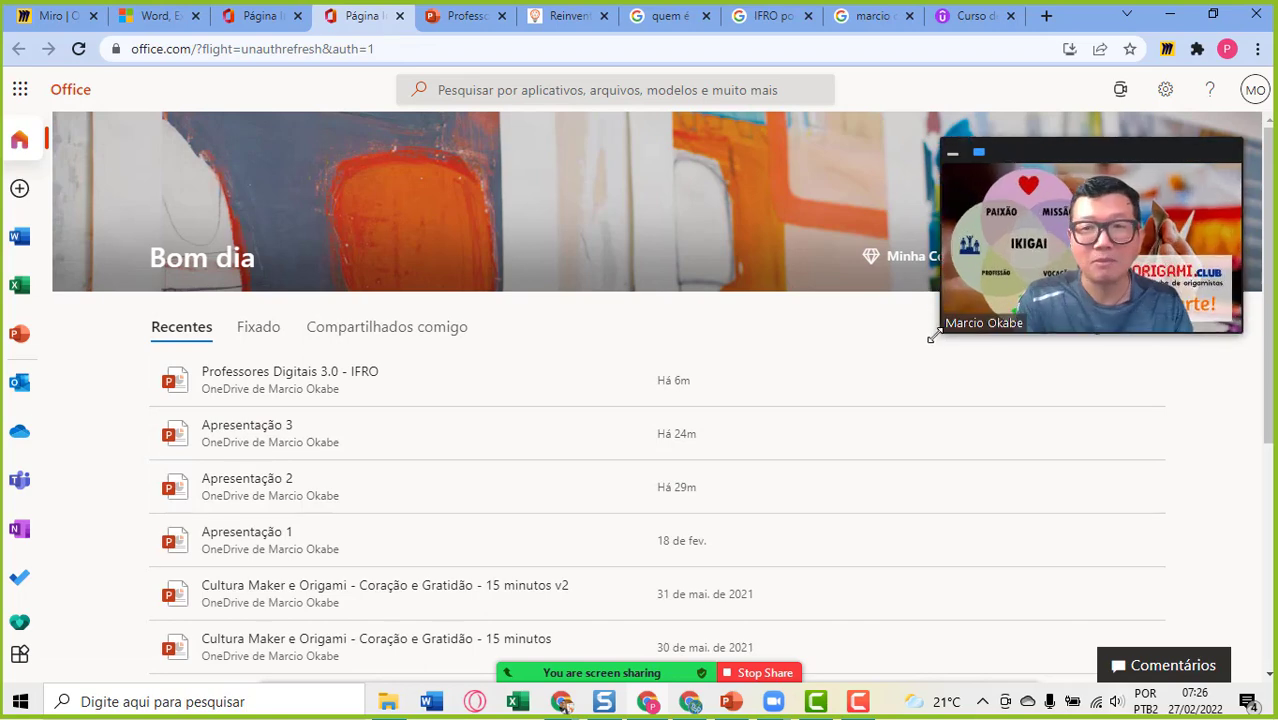
left_click_drag(1045, 155, 1058, 122)
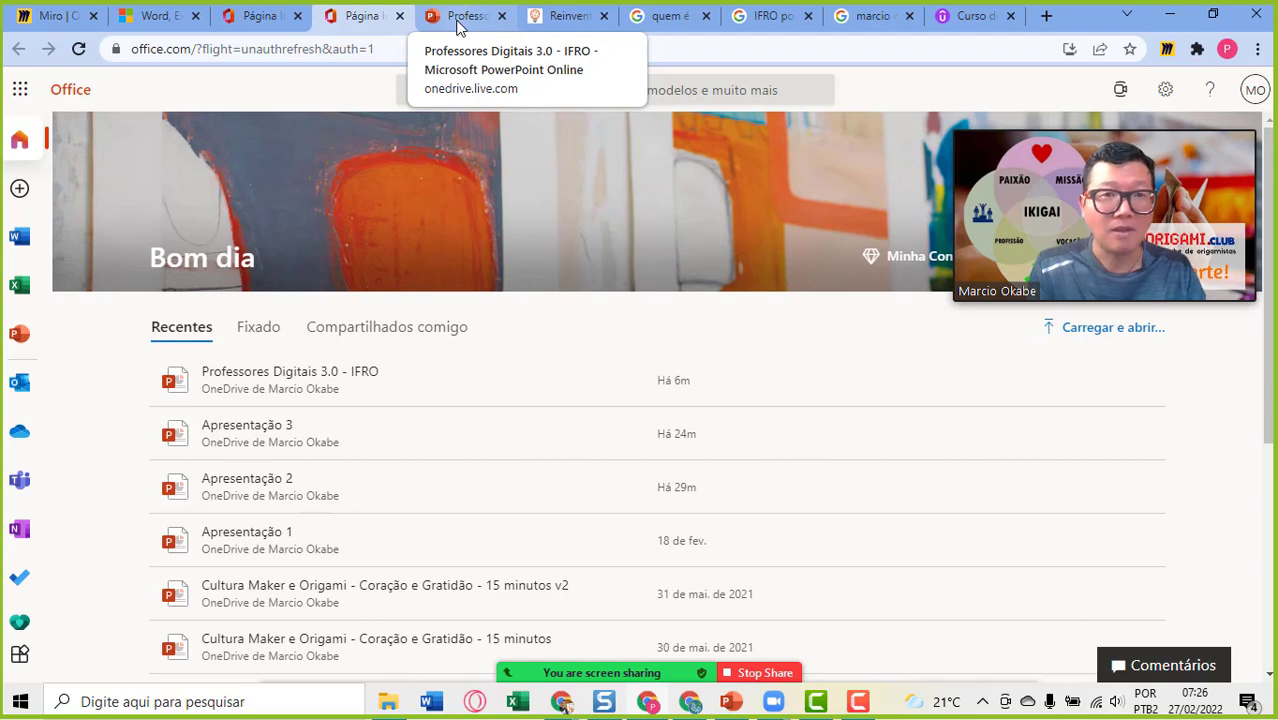
Step: Open the Professores Digitais 3.0 - IFRO presentation, view its slides in Slide Sorter, then return to Normal view
left_click(457, 22)
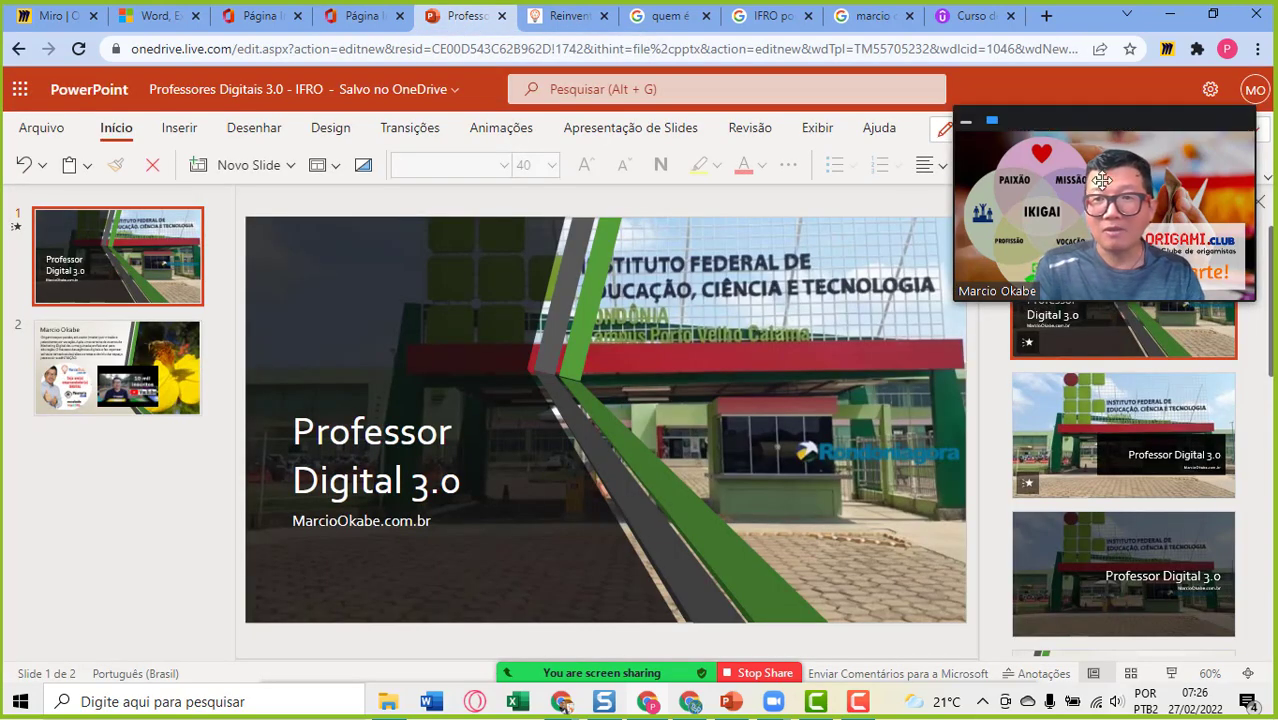
left_click_drag(1103, 134, 1112, 269)
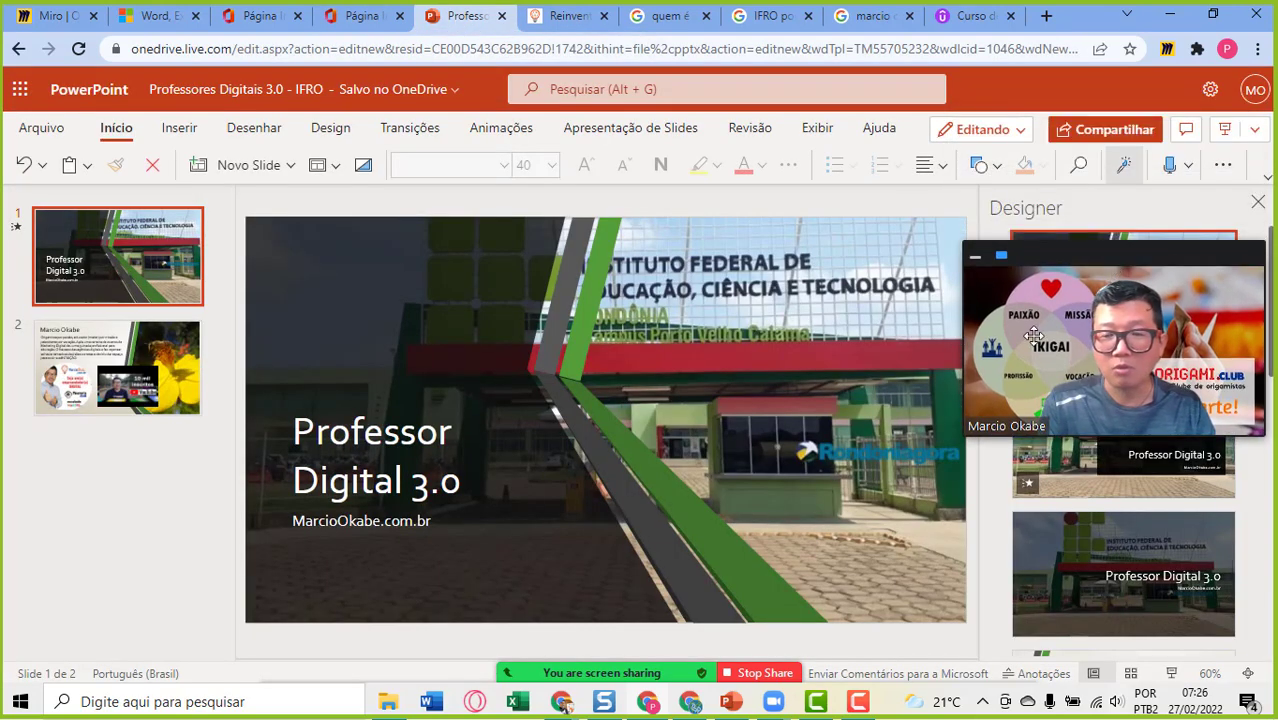
left_click_drag(961, 430, 1010, 398)
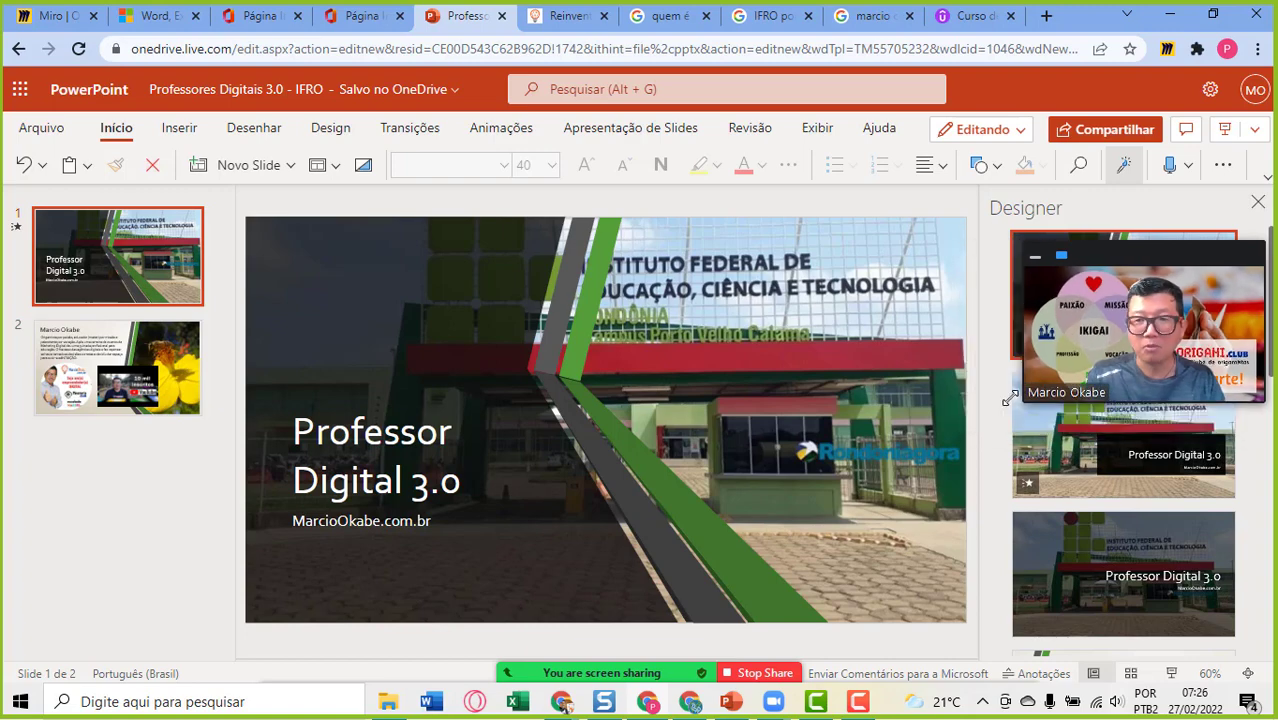
left_click_drag(1137, 270, 140, 476)
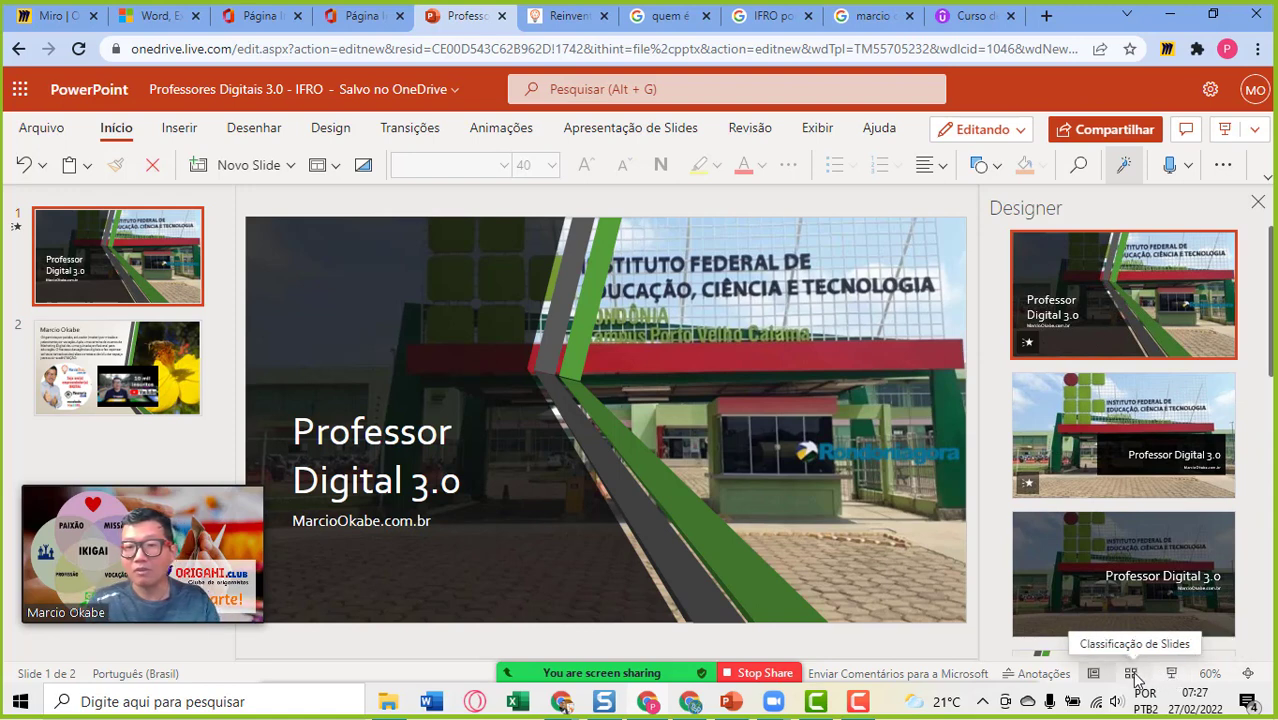
left_click(1133, 675)
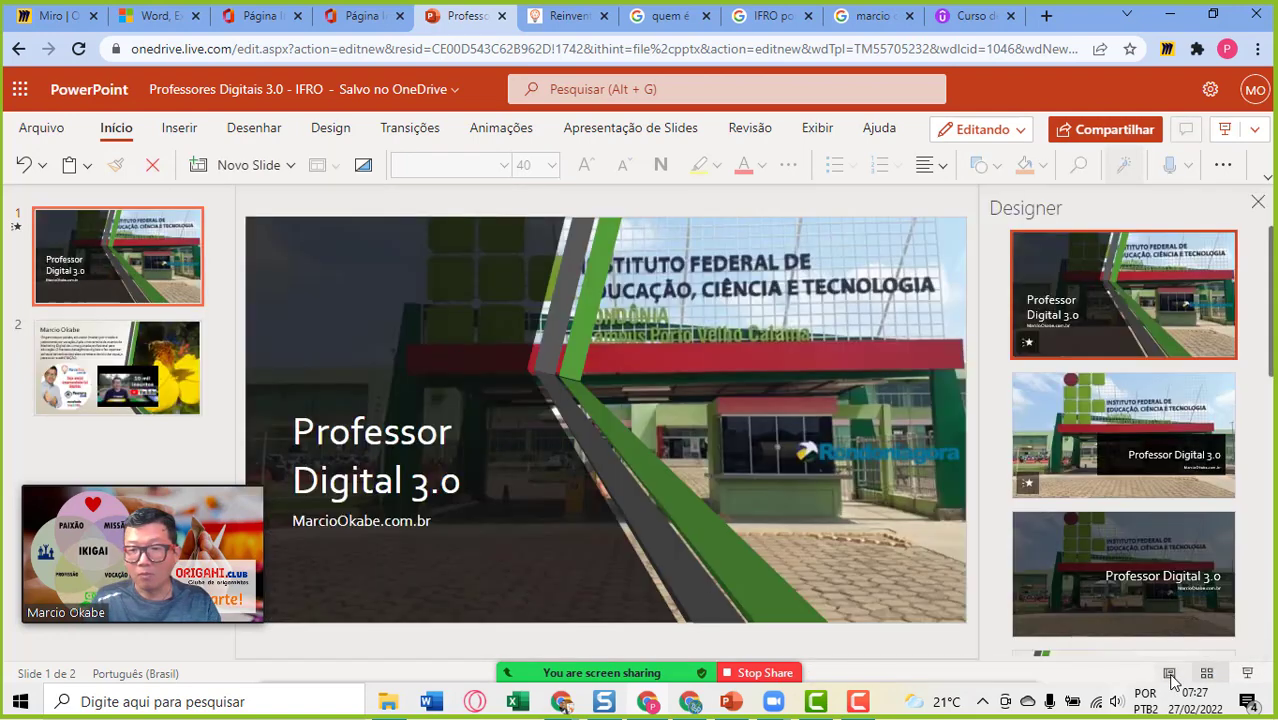
left_click(1170, 675)
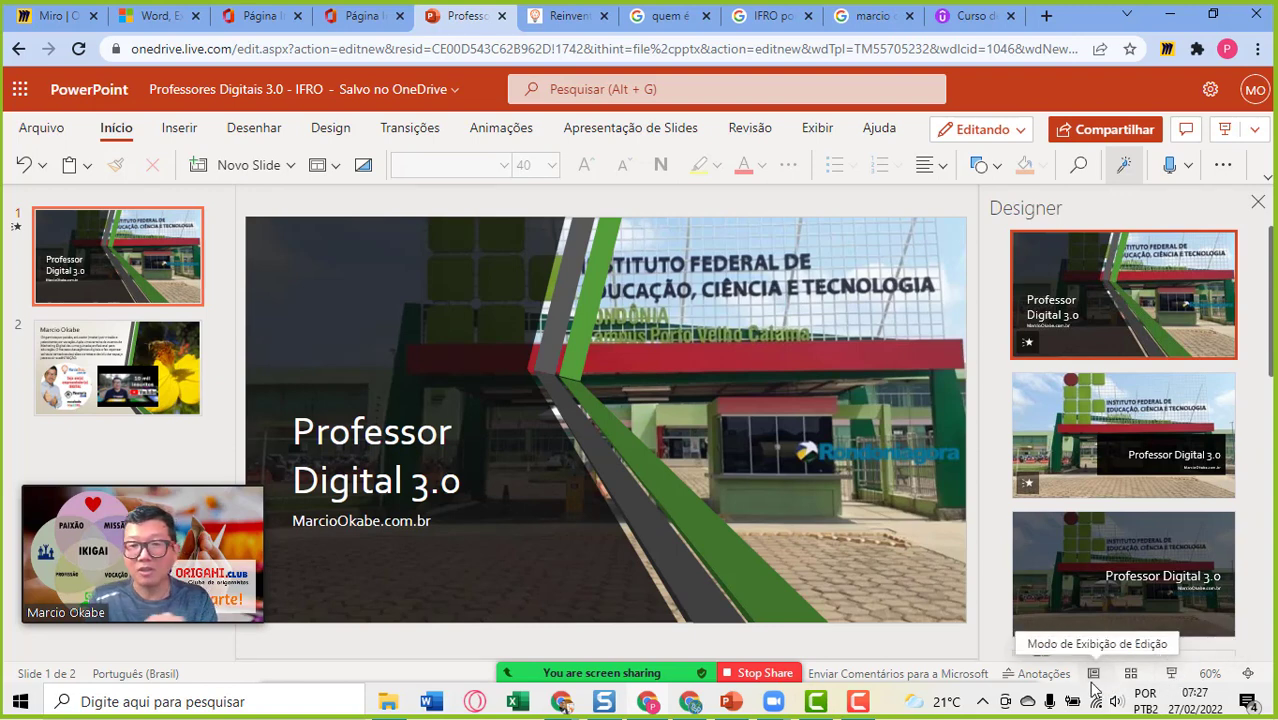
Step: Play the slideshow from the title slide to the bio slide, then exit back to editing
left_click(1172, 674)
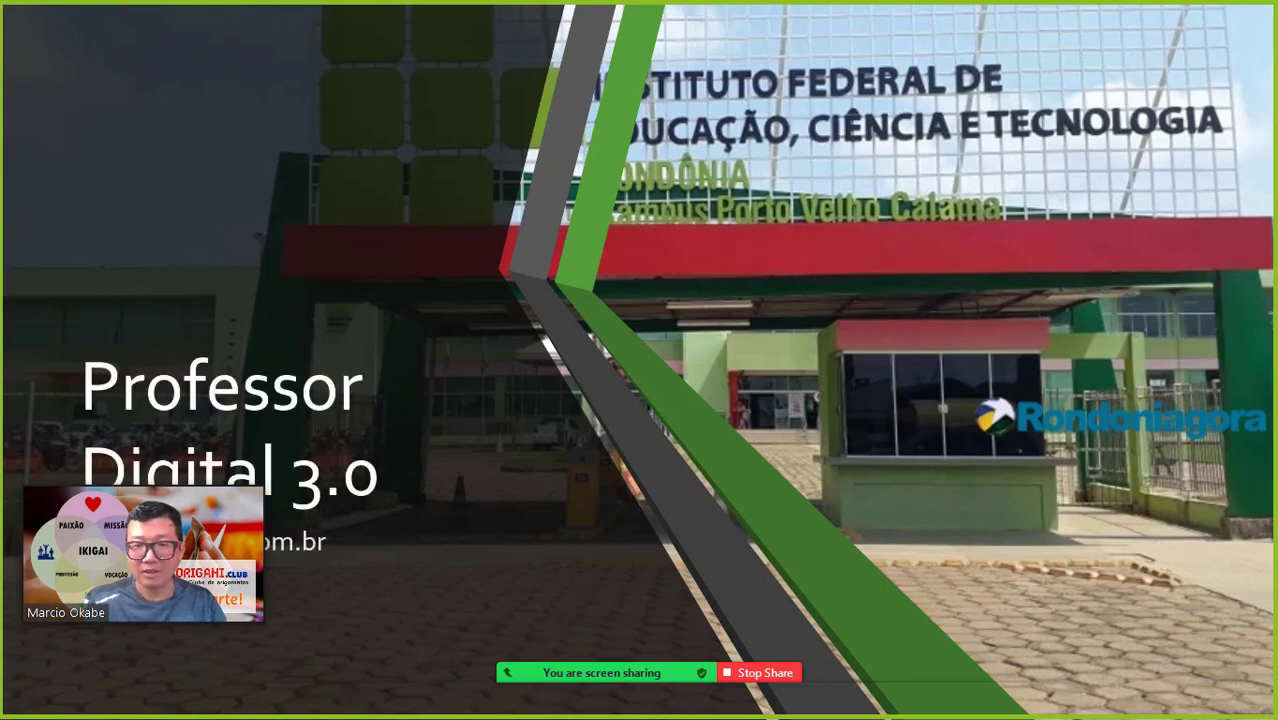
left_click(854, 576)
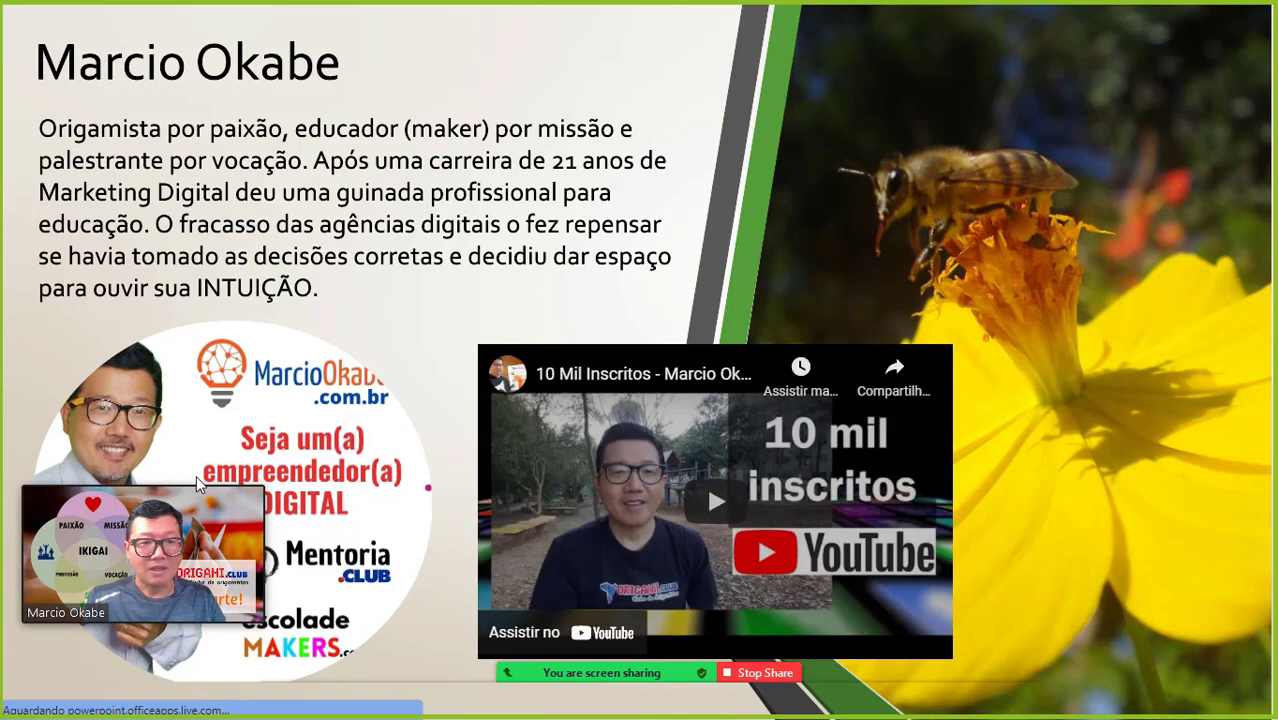
left_click_drag(166, 485, 1150, 524)
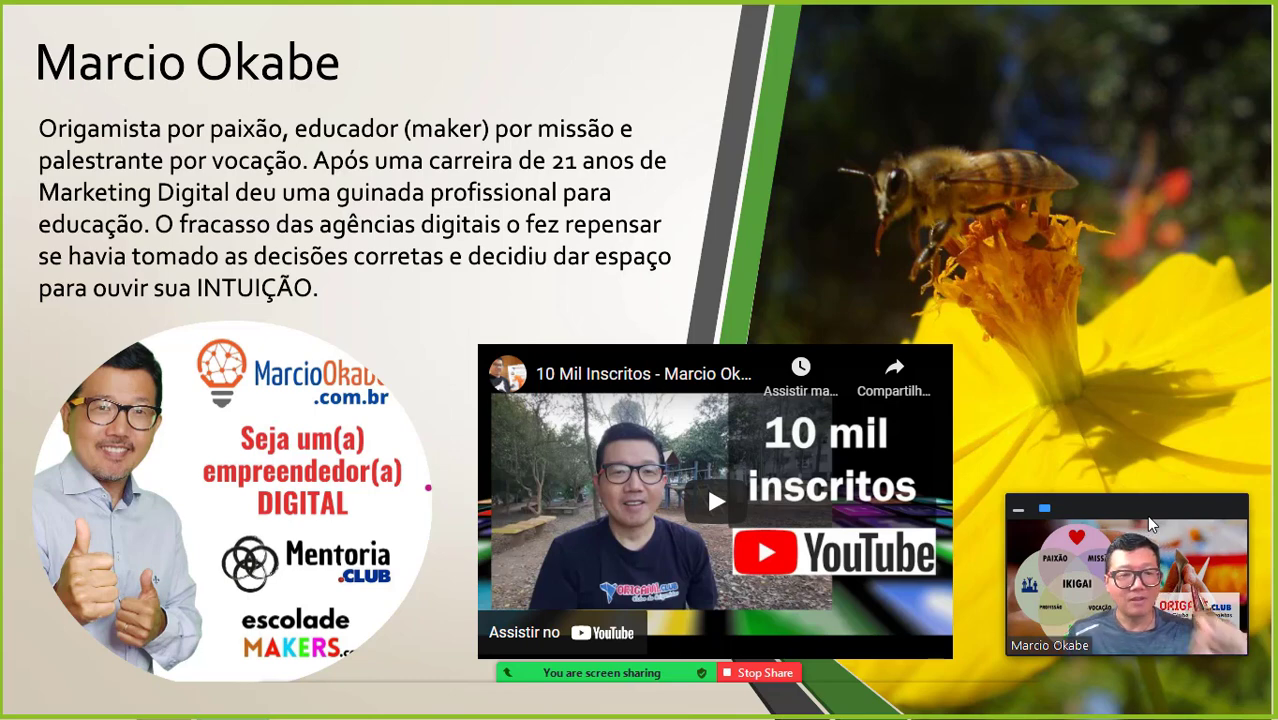
key("Escape")
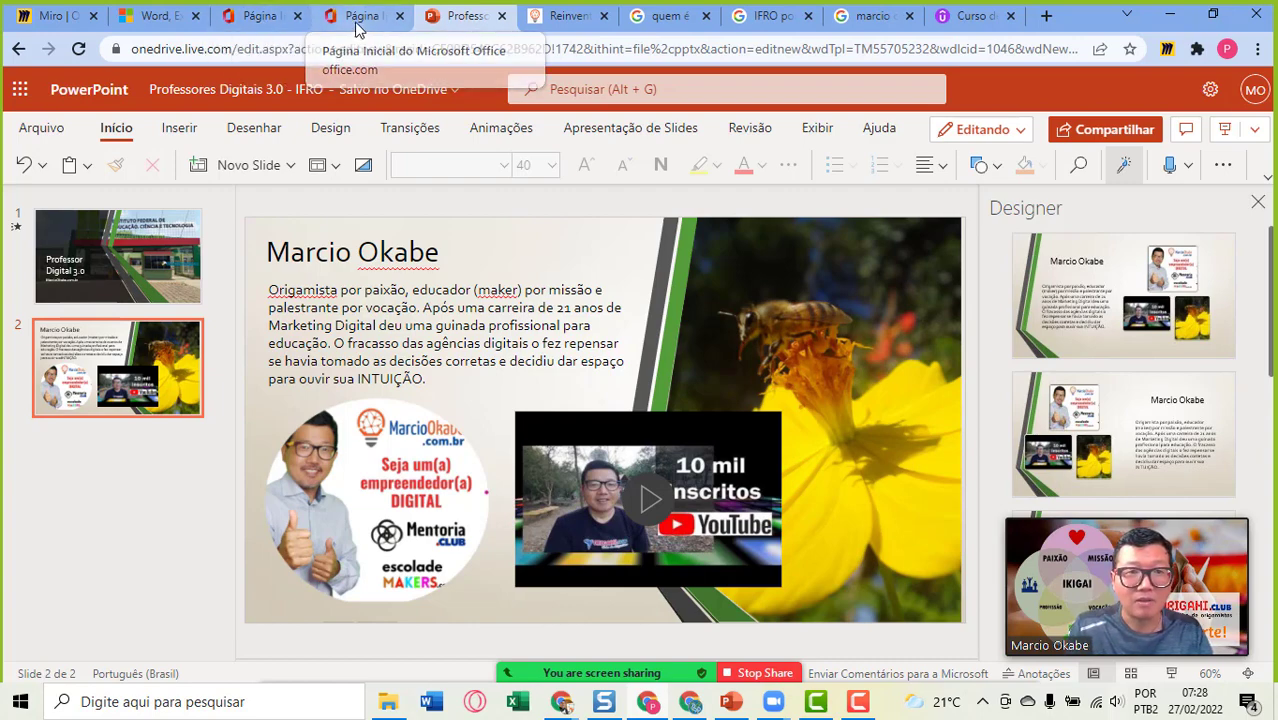
Step: Create a new PowerPoint presentation from the Design com formas extravagantes theme in the theme gallery
left_click(355, 30)
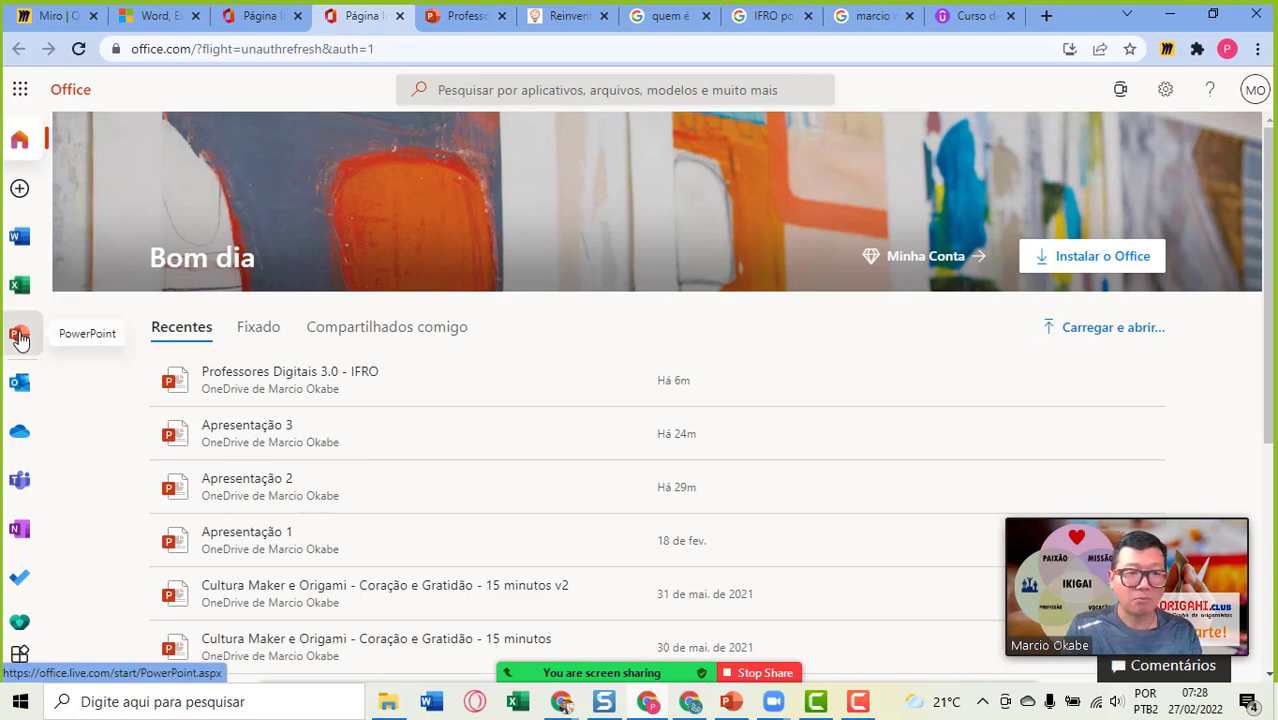
left_click(20, 338)
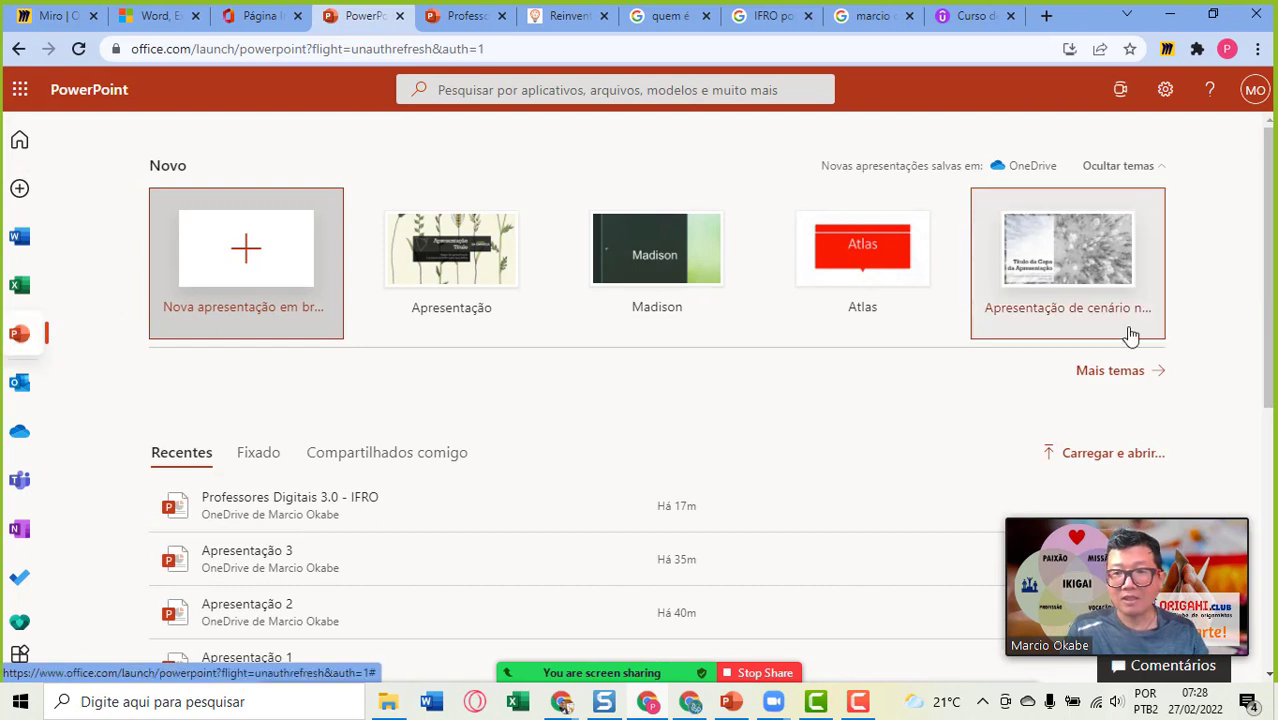
left_click(1134, 380)
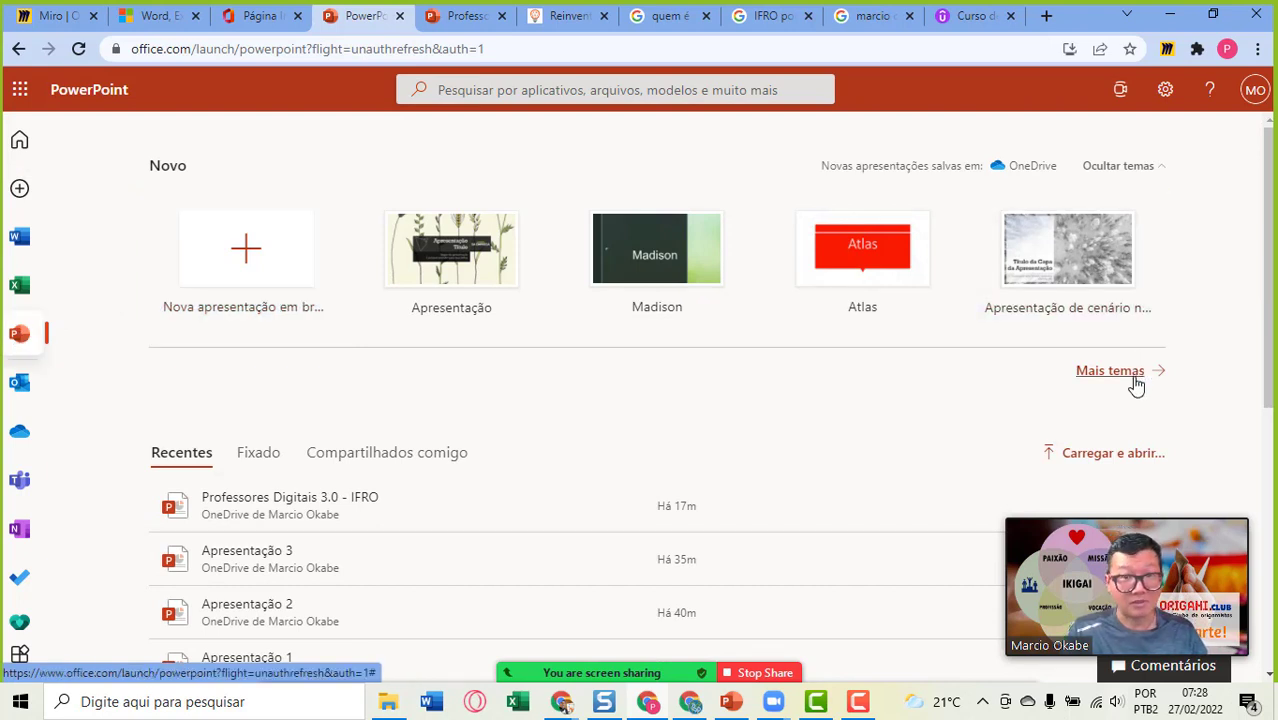
scroll(1136, 385, "down", 3)
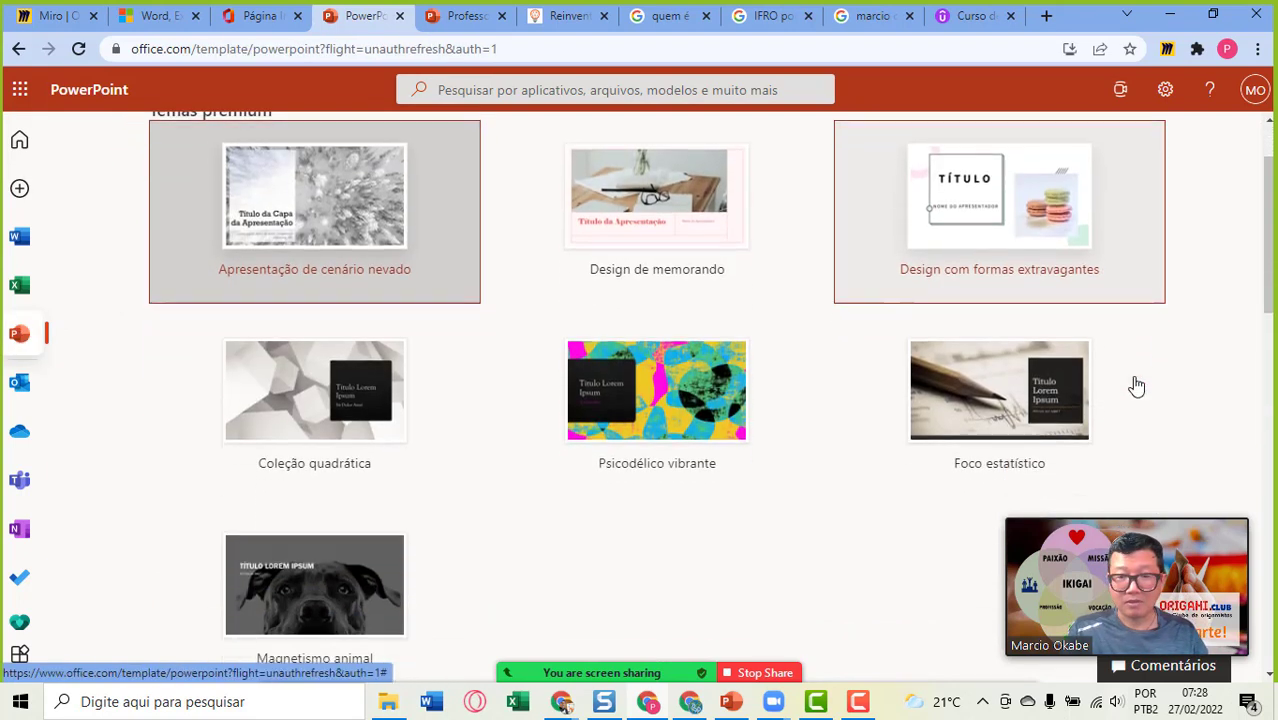
scroll(1133, 385, "down", 1)
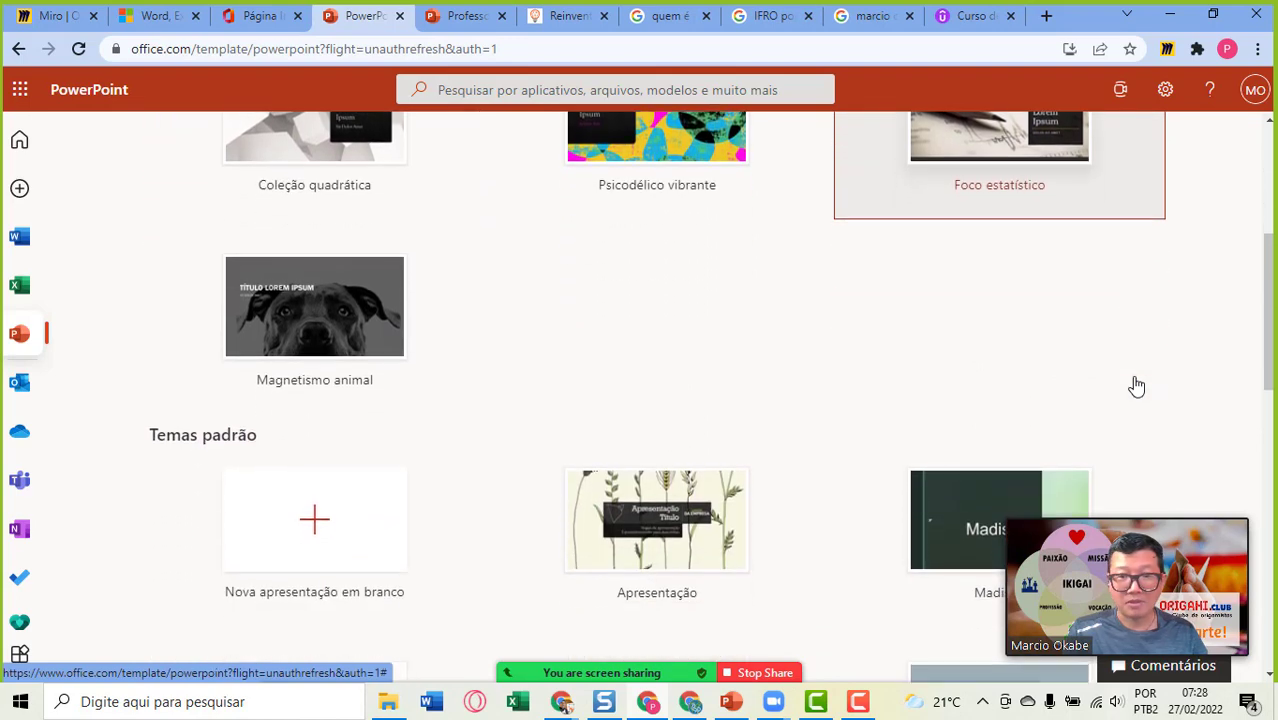
scroll(1133, 385, "up", 2)
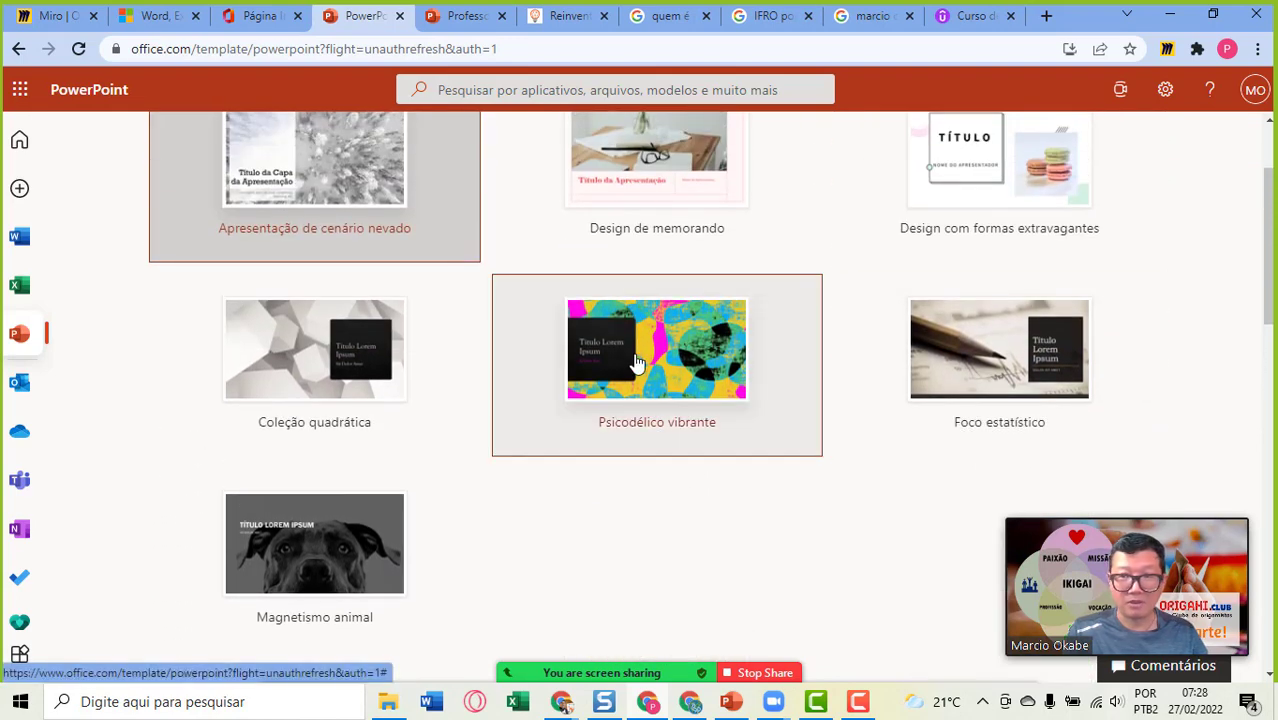
scroll(636, 362, "up", 1)
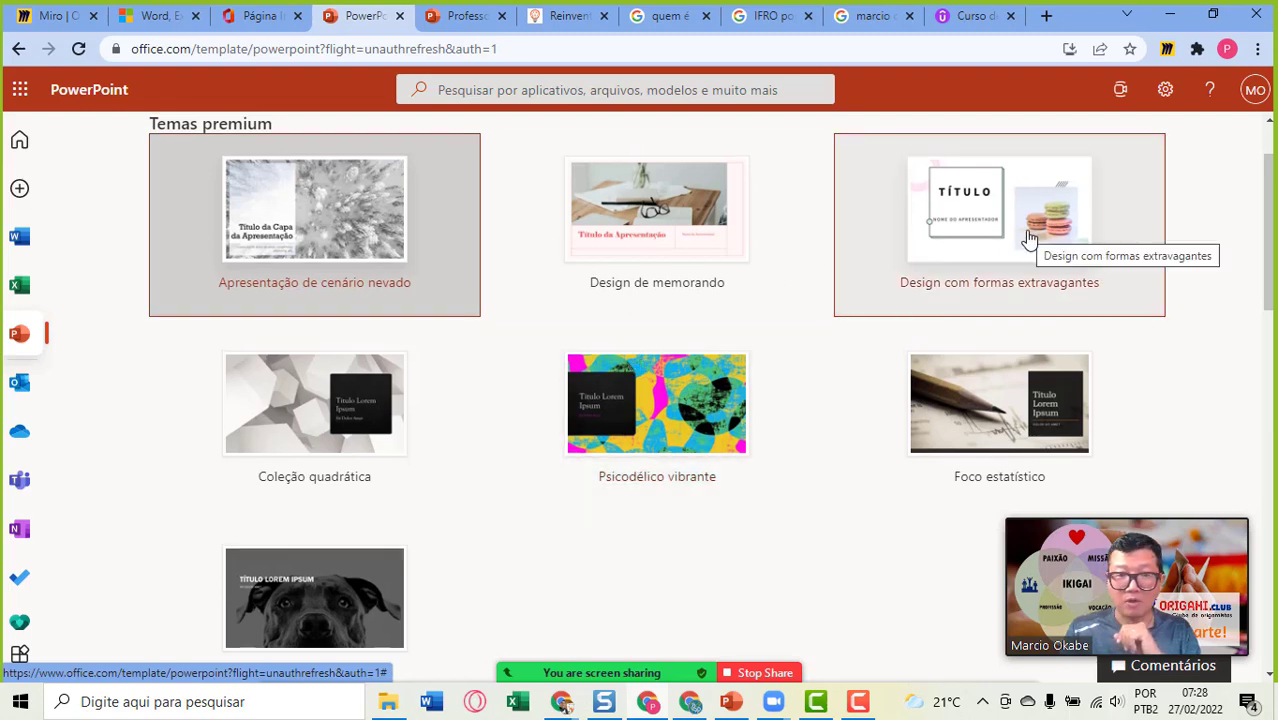
left_click(1030, 238)
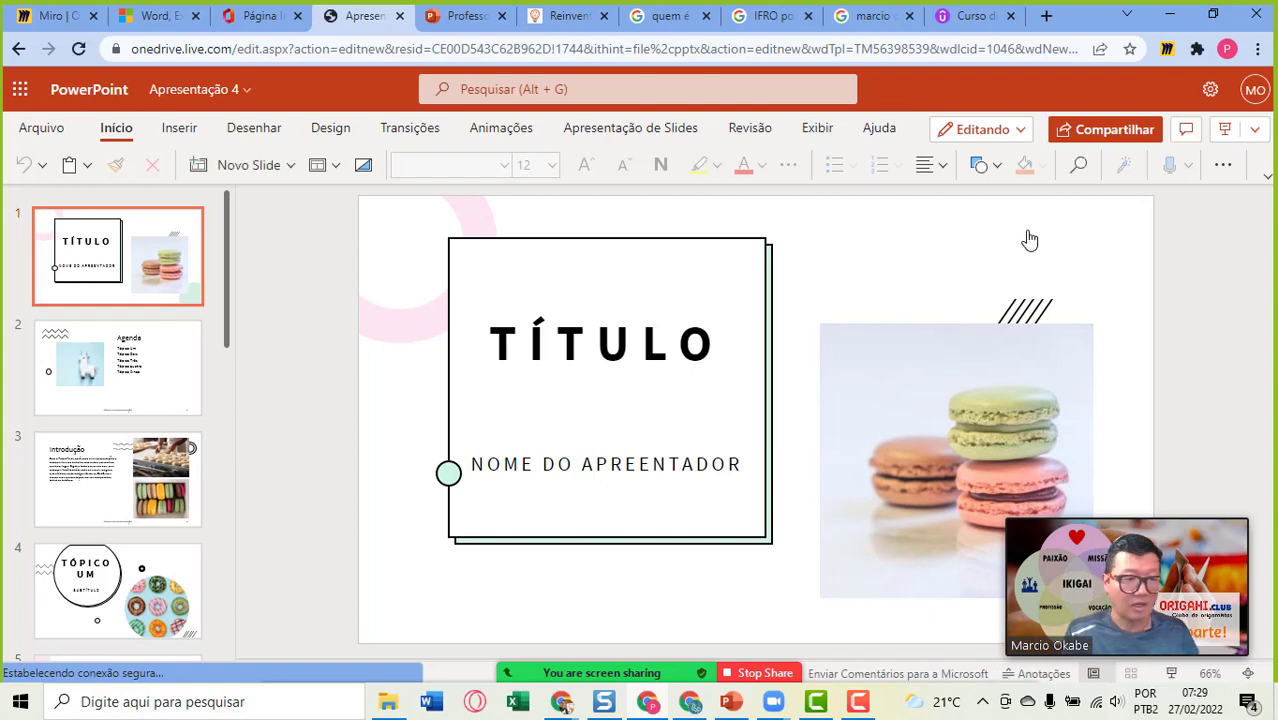
Step: Review all 12 slides in Slide Sorter, then open slide 1 in Normal view
mouse_move(1185, 525)
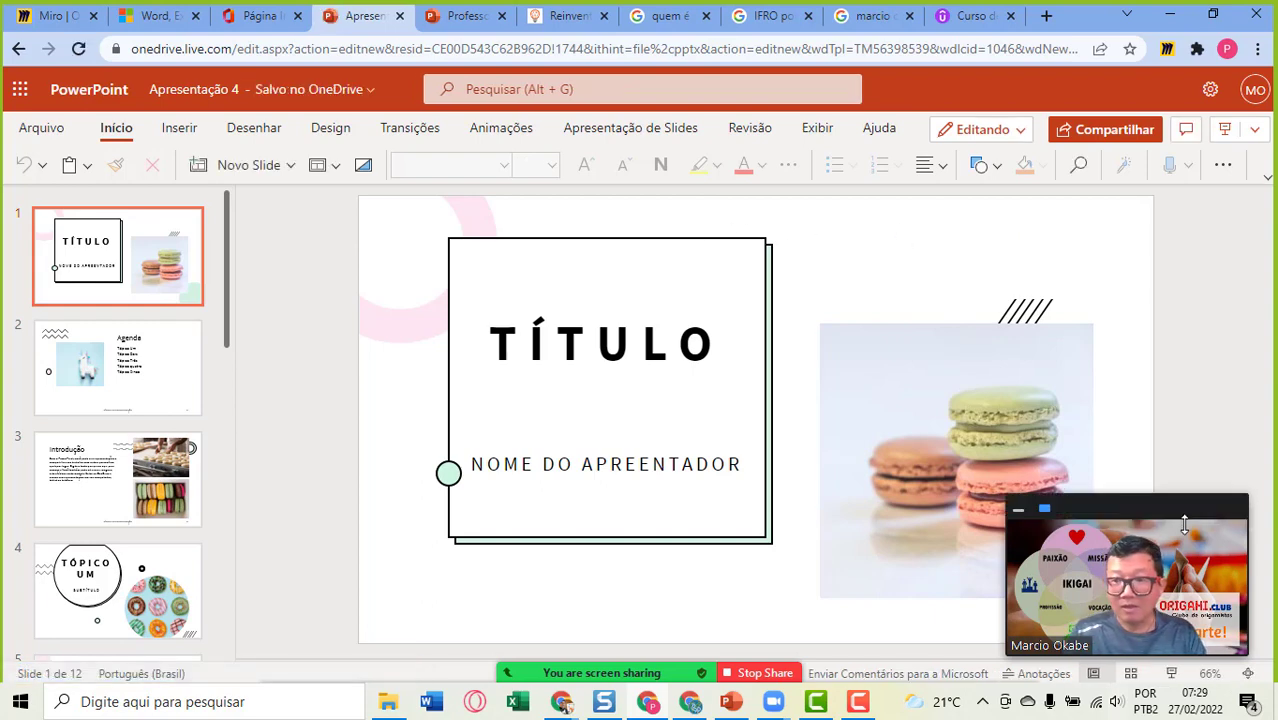
left_click_drag(1187, 507, 1199, 332)
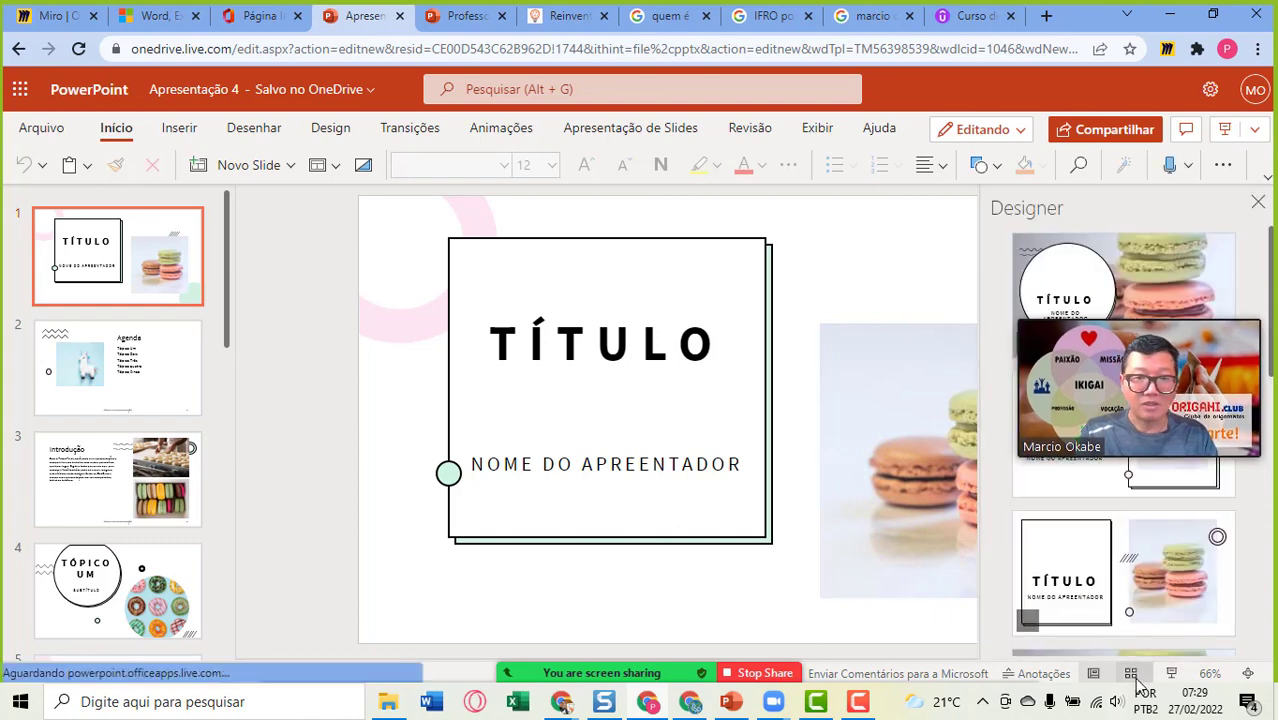
left_click(1134, 677)
scroll(765, 493, "down", 1)
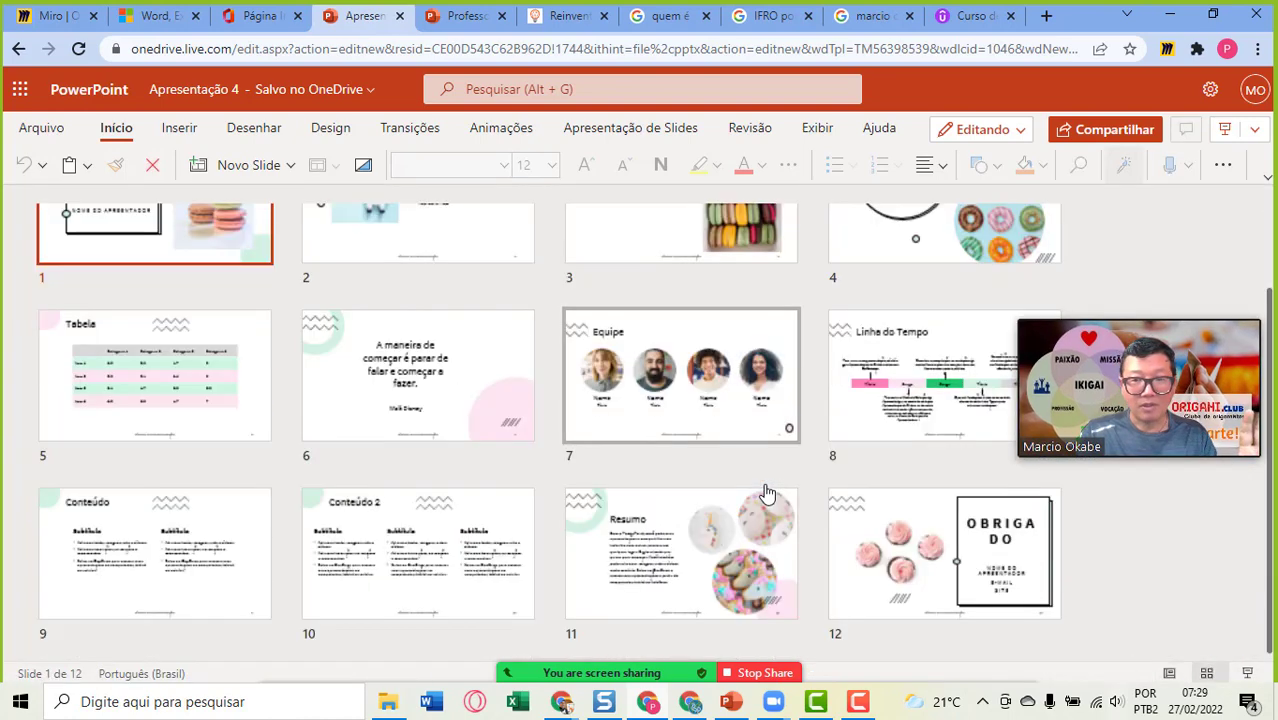
scroll(765, 493, "up", 1)
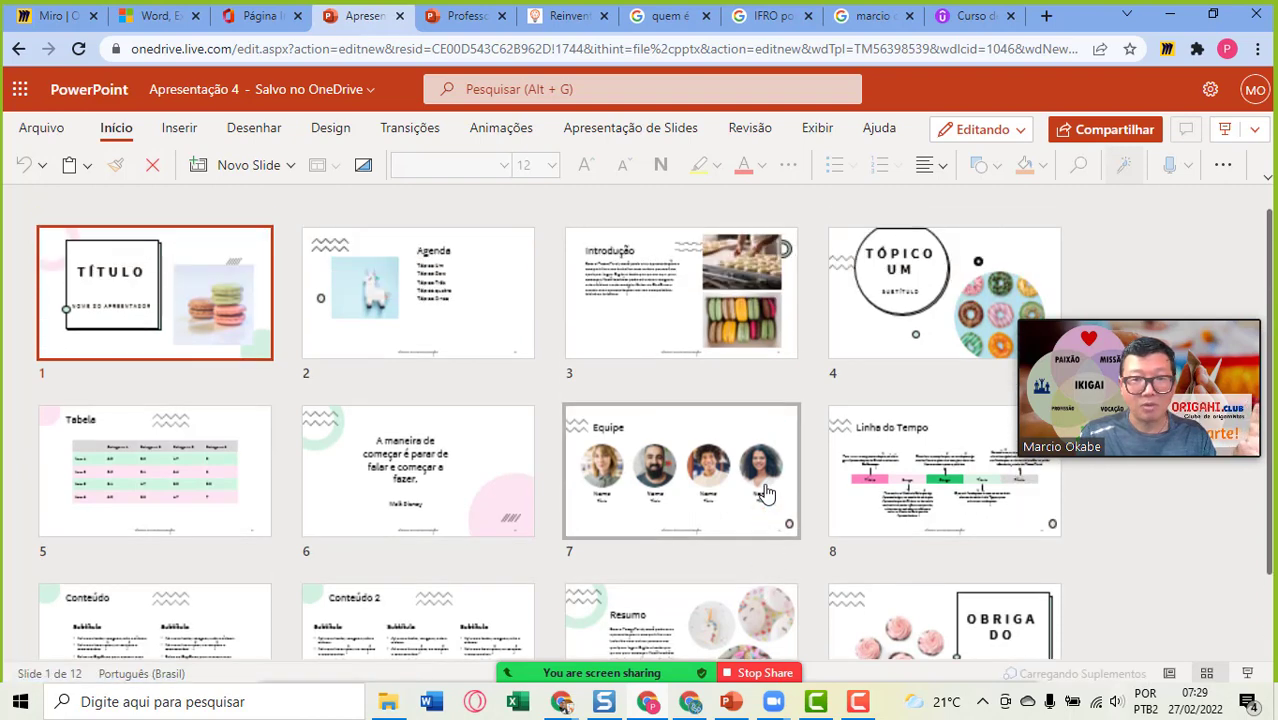
left_click(199, 296)
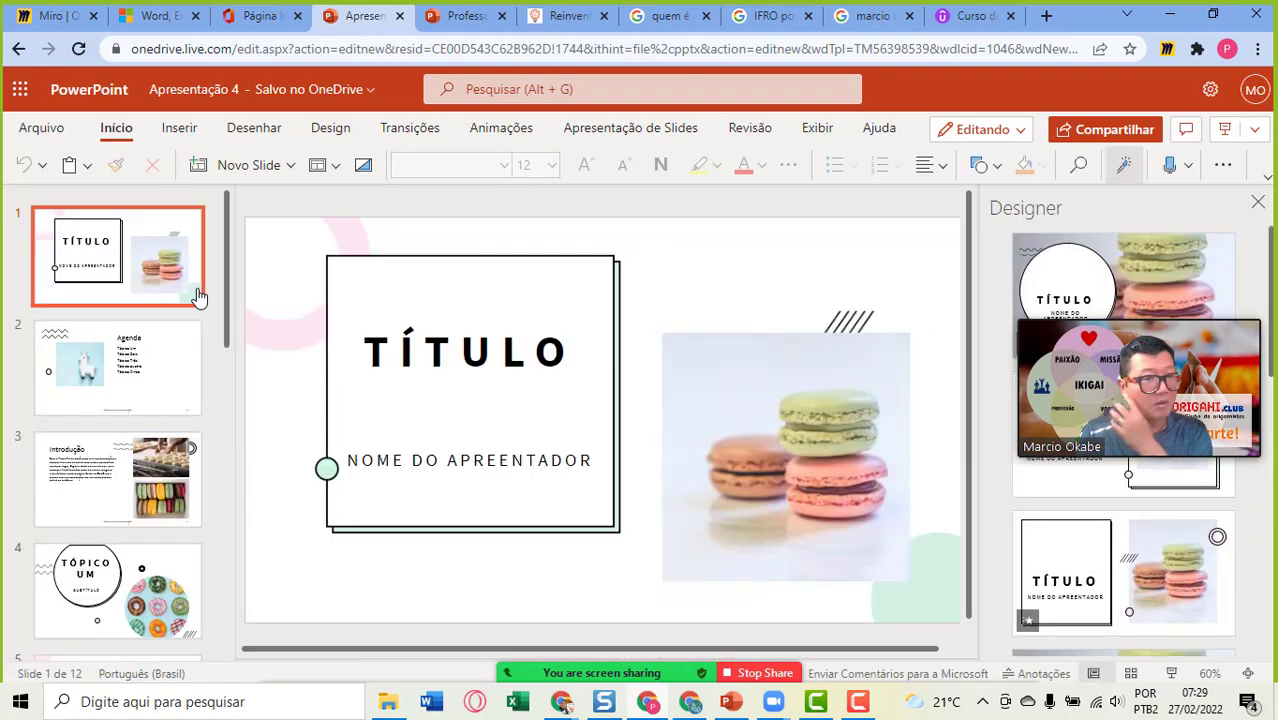
Step: Step through the Agenda, Introdução and Tópico Um slides
left_click(145, 375)
left_click(124, 480)
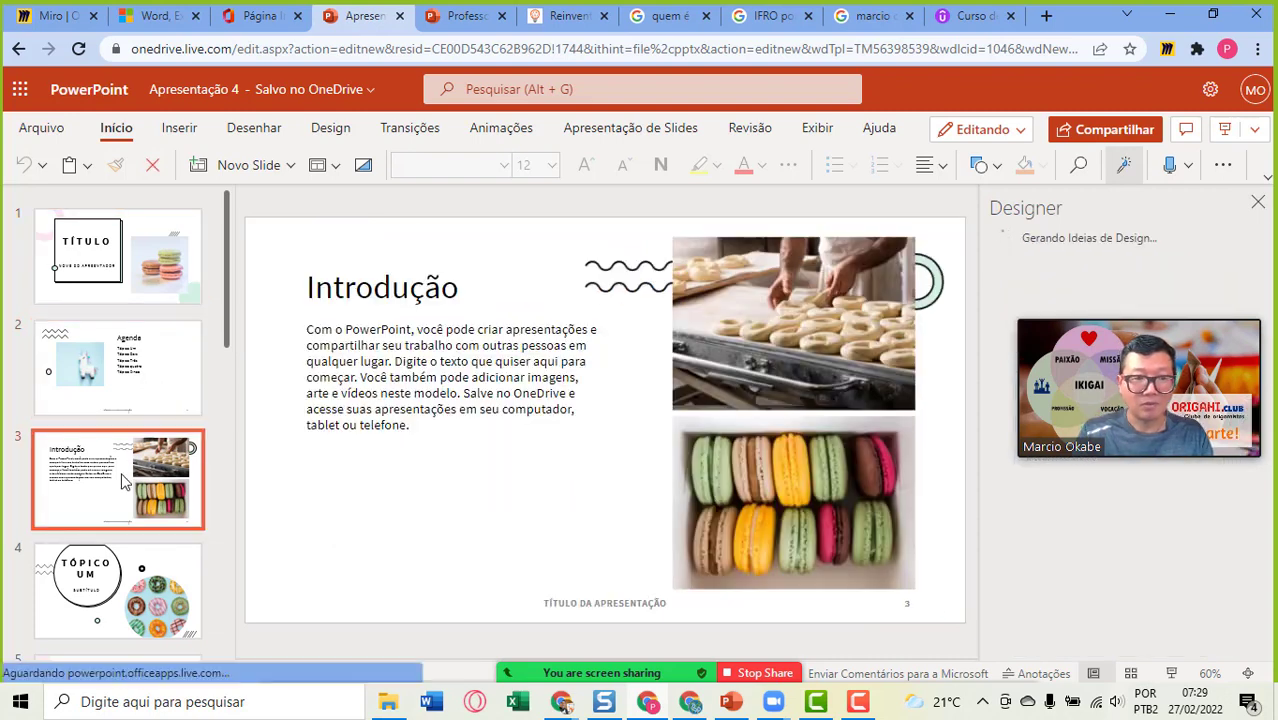
scroll(121, 481, "down", 1)
scroll(121, 481, "down", 1)
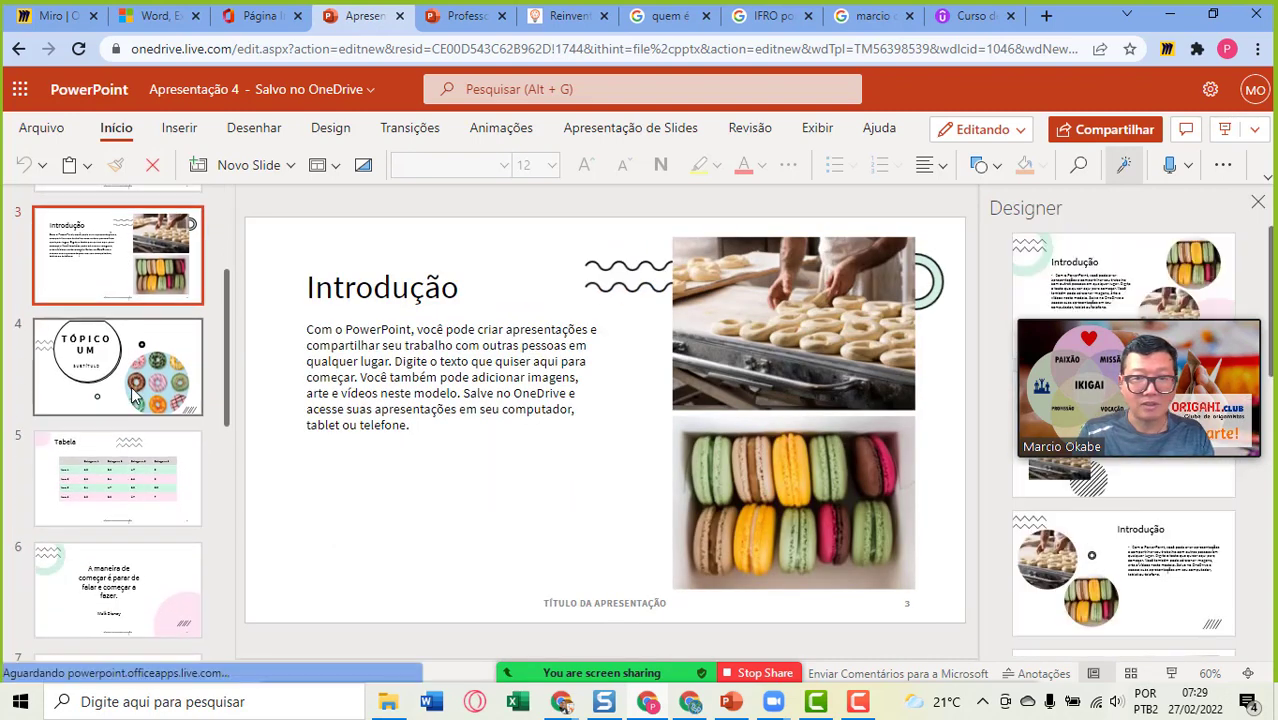
left_click(135, 395)
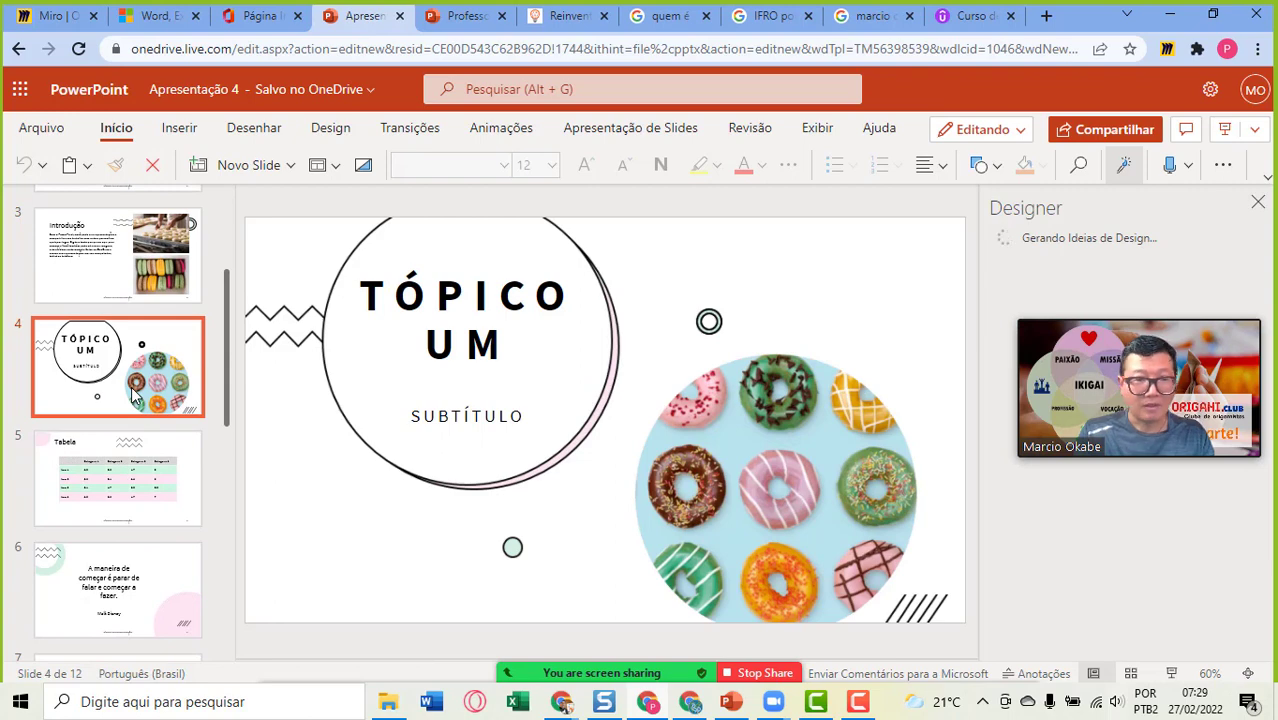
scroll(135, 397, "up", 2)
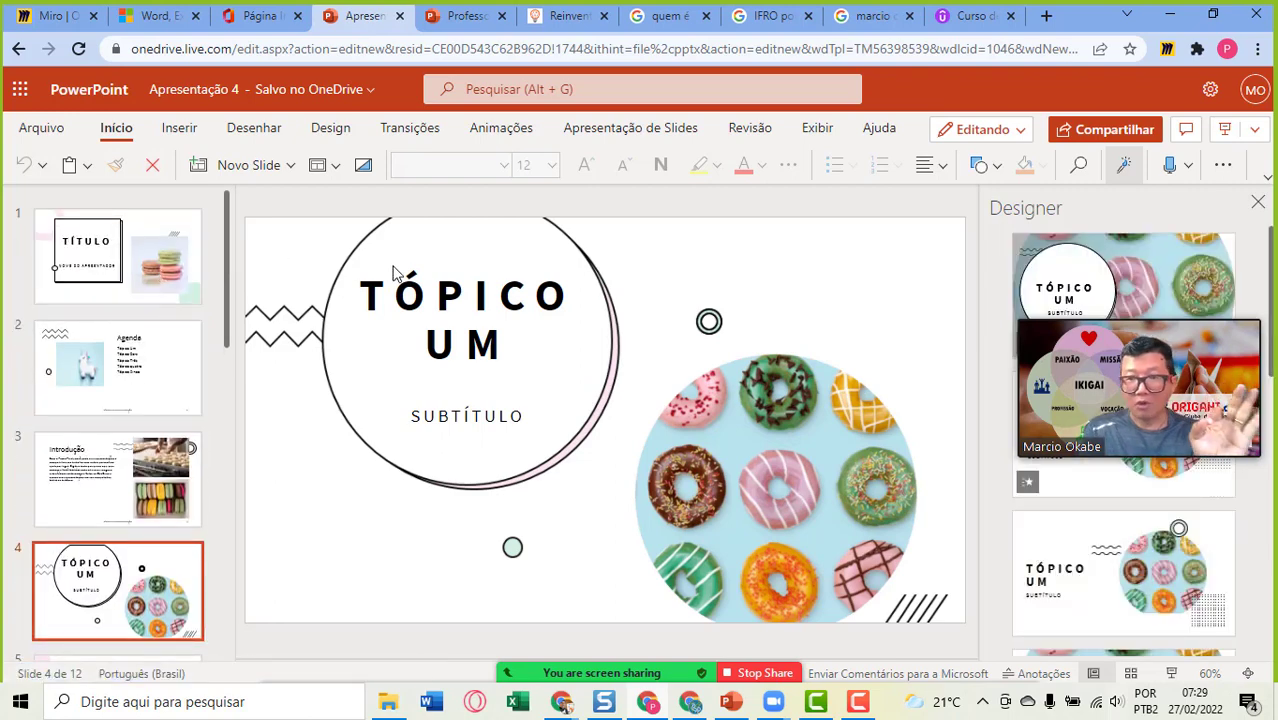
Step: Replace the TÓPICO UM title with 'Professor Digital 3.0' and fit its box inside the circle
mouse_move(1187, 325)
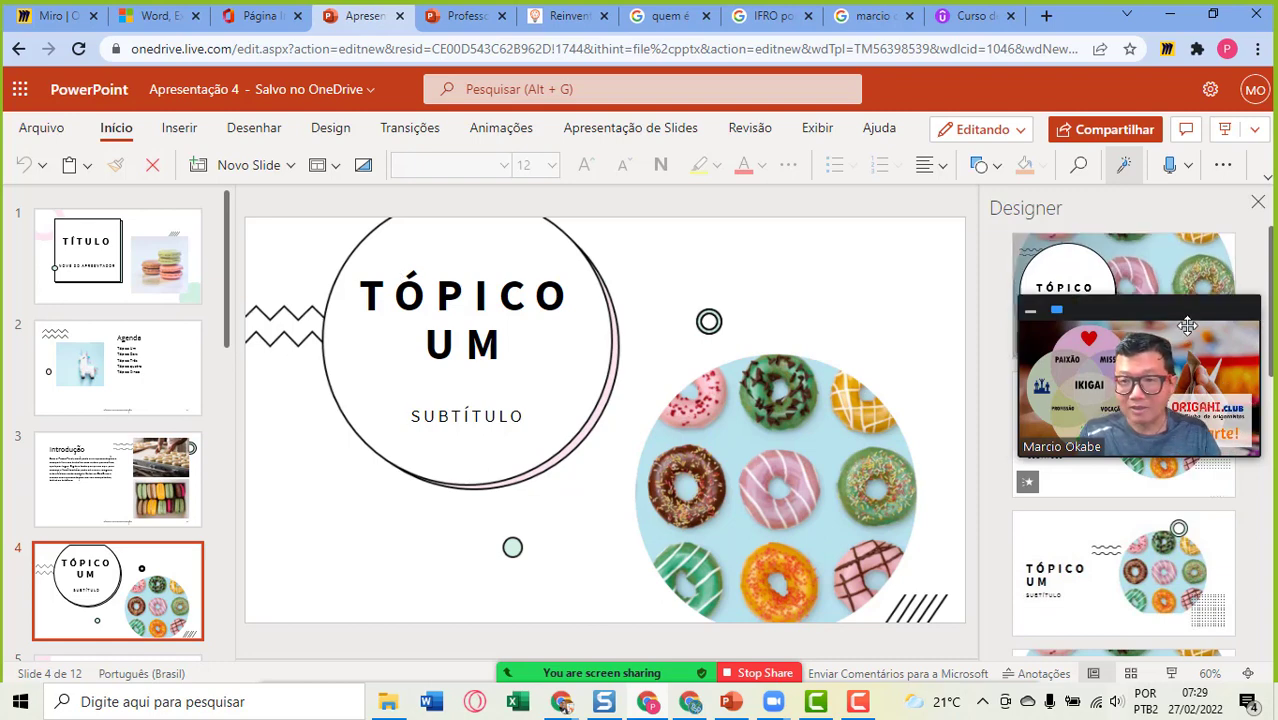
left_click_drag(1187, 325, 1145, 513)
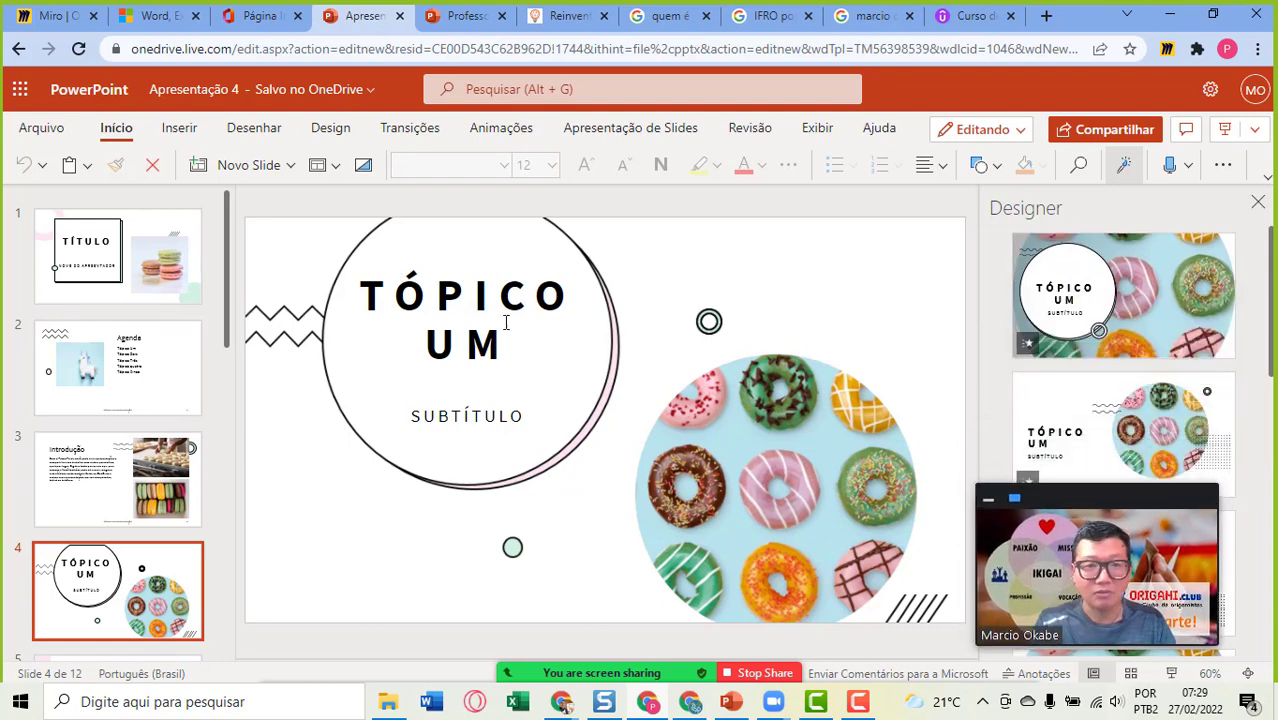
left_click_drag(364, 293, 550, 353)
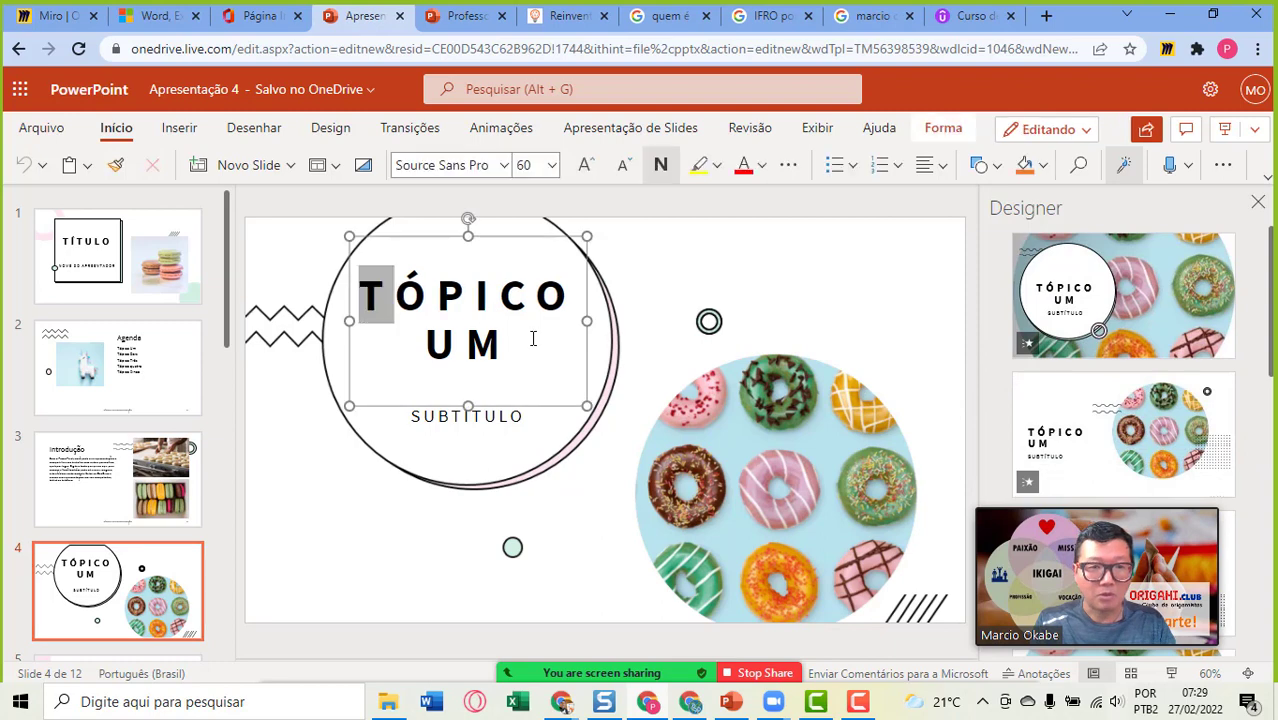
type("Profe")
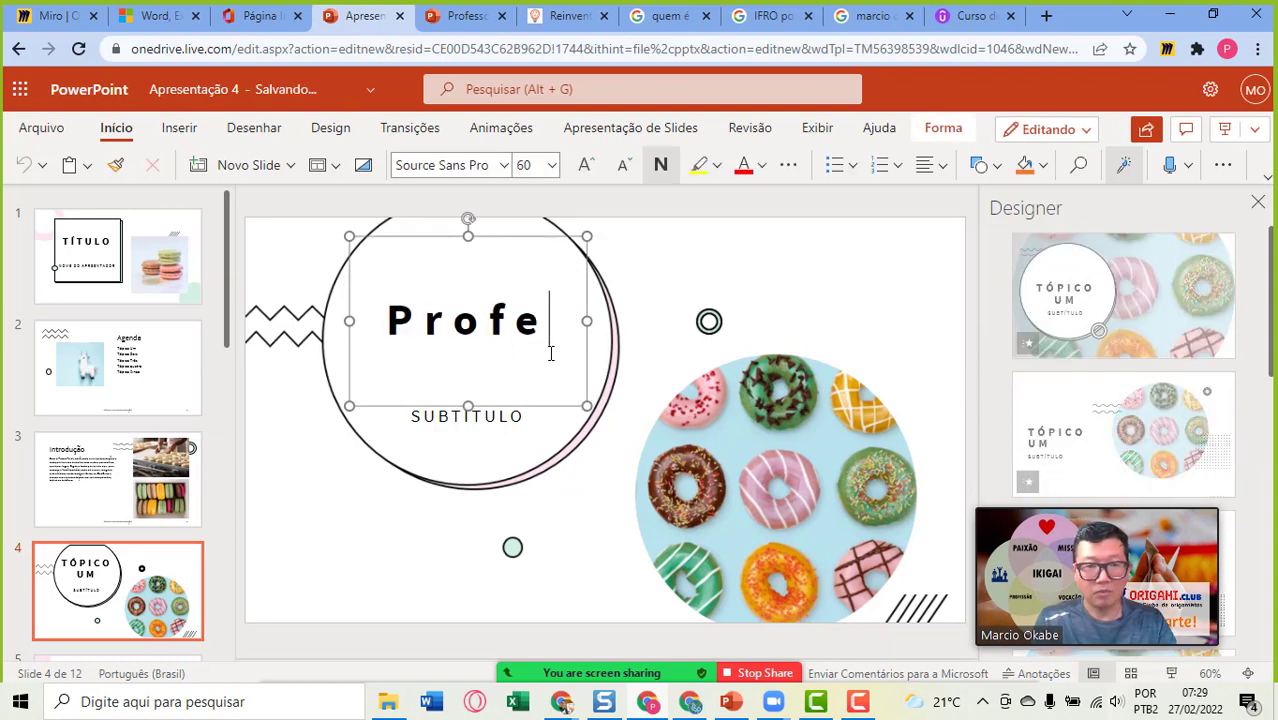
type("ssor Di")
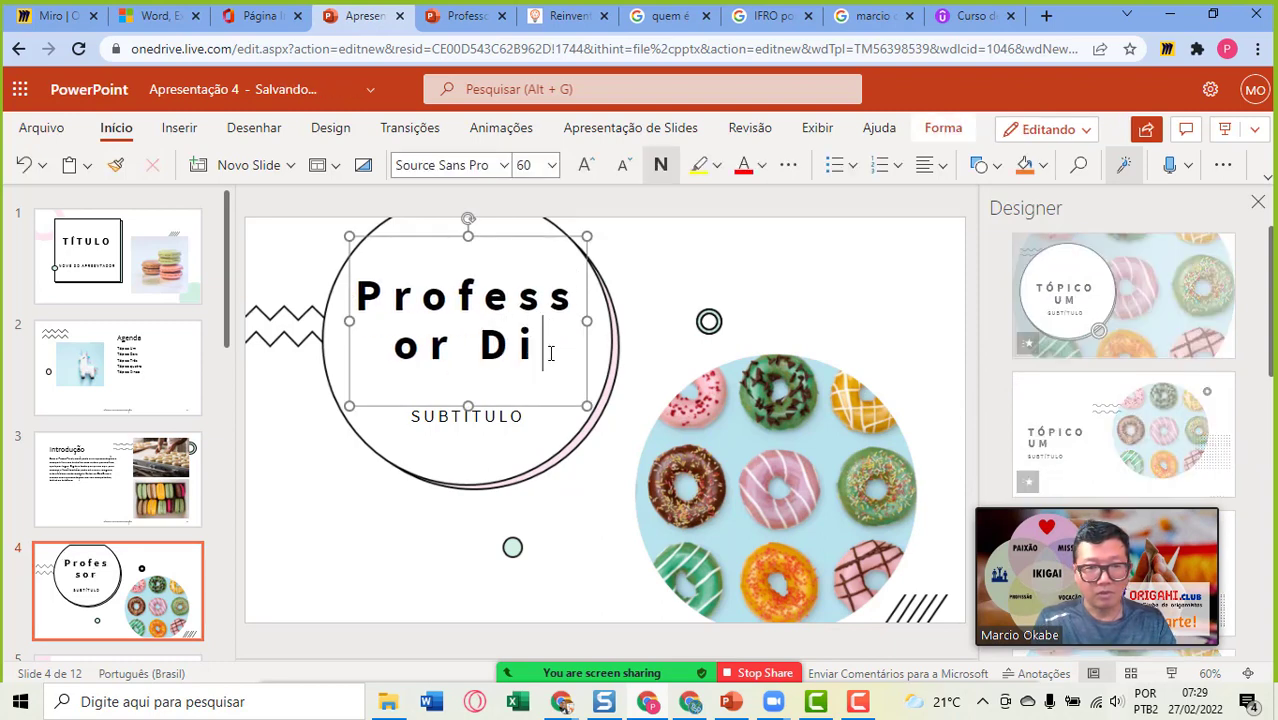
type("gital 3.")
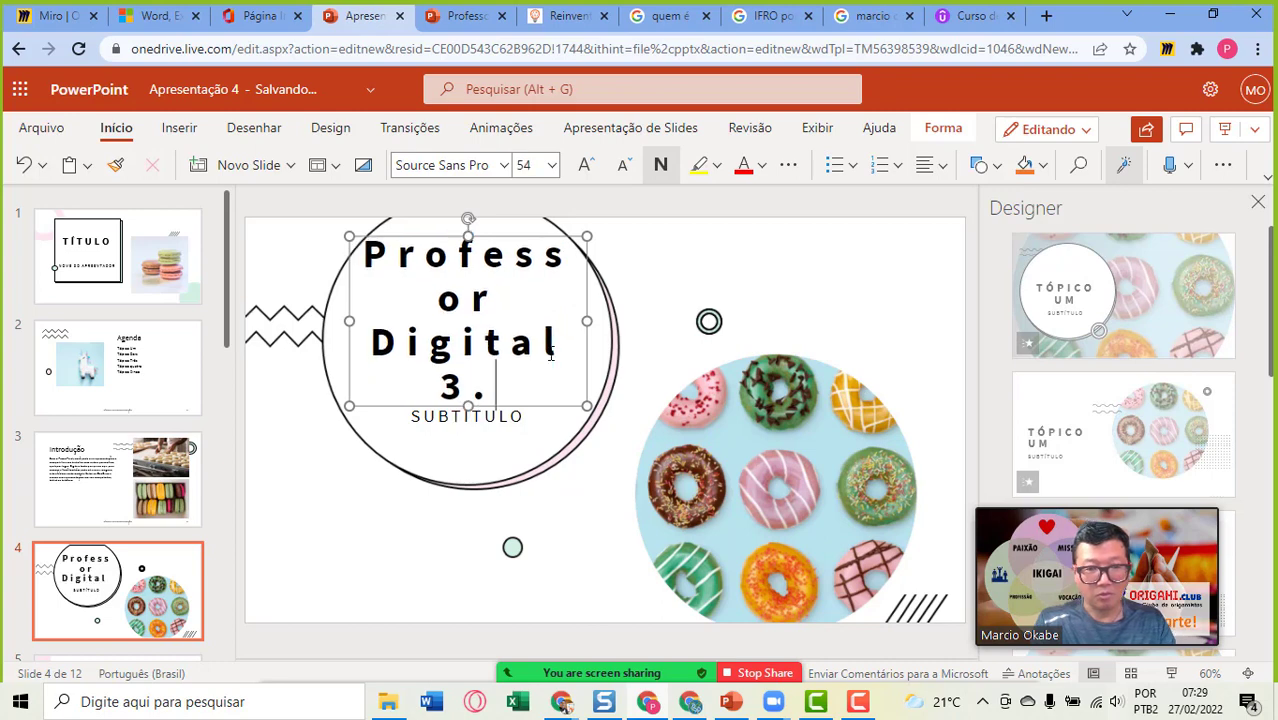
type("0")
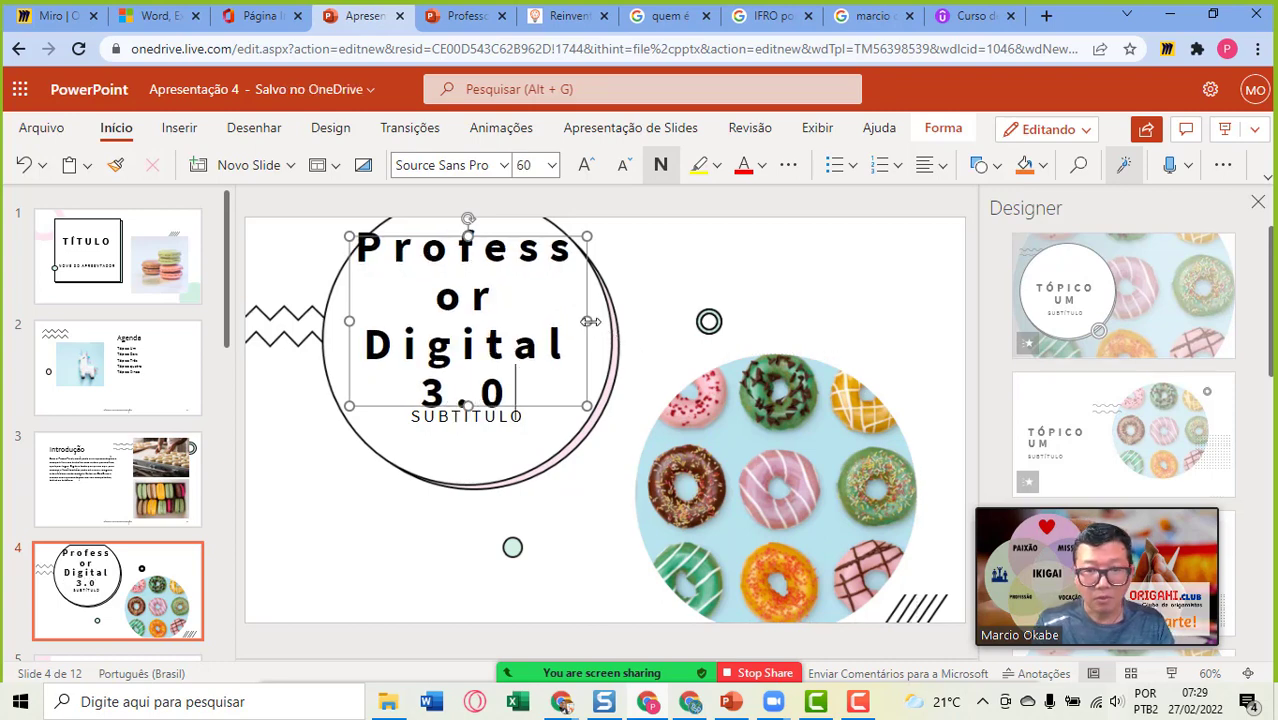
left_click_drag(590, 321, 670, 321)
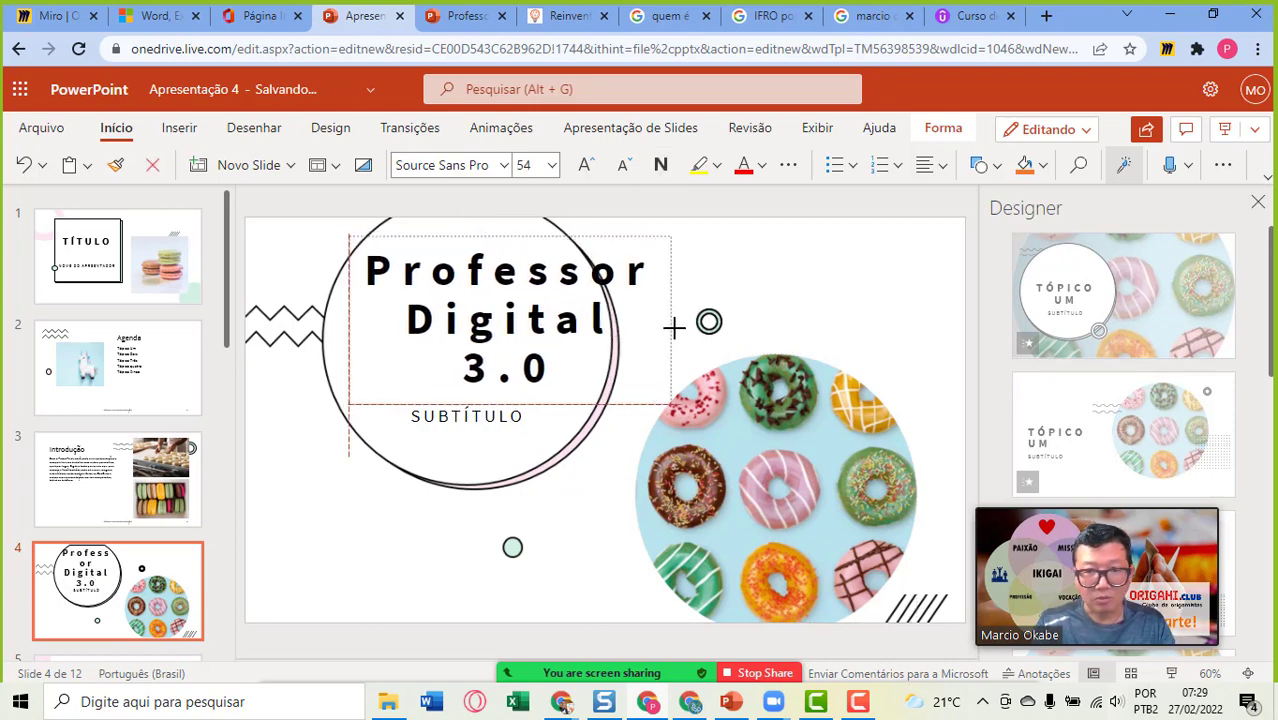
left_click_drag(670, 236, 578, 265)
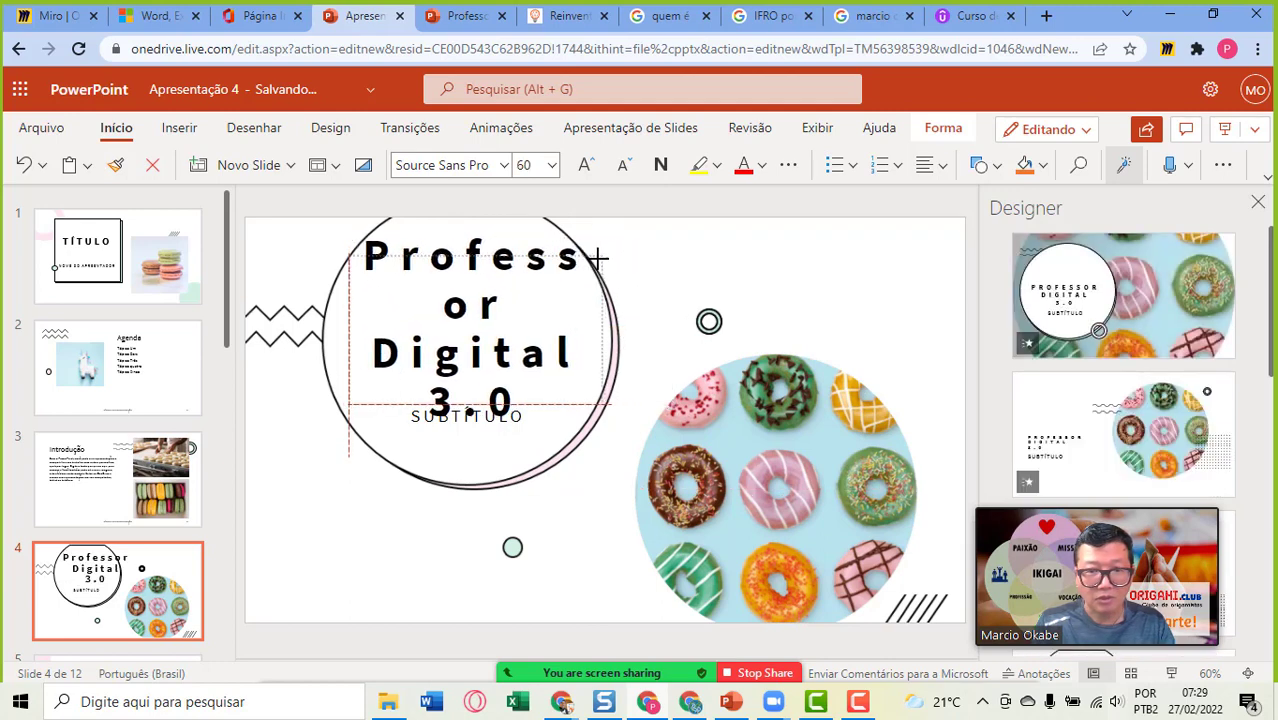
Step: Set the title's font size to 36 and finish editing the slide
left_click(552, 166)
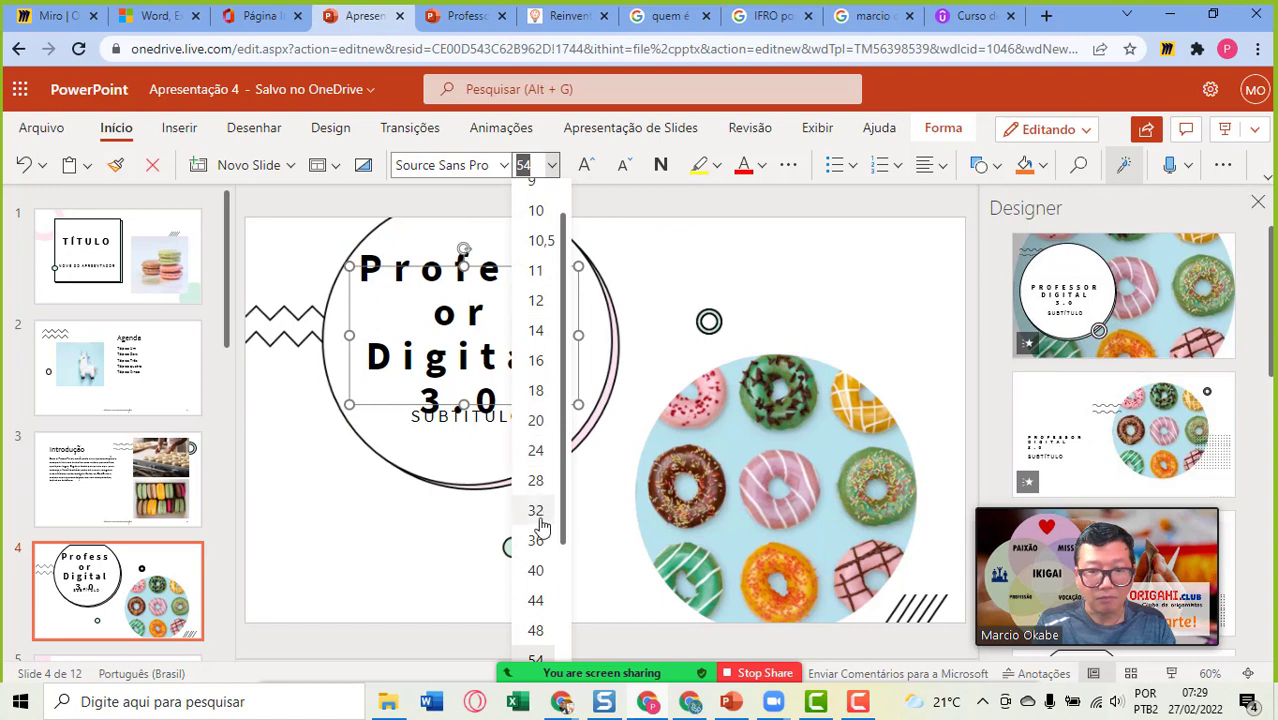
left_click(538, 572)
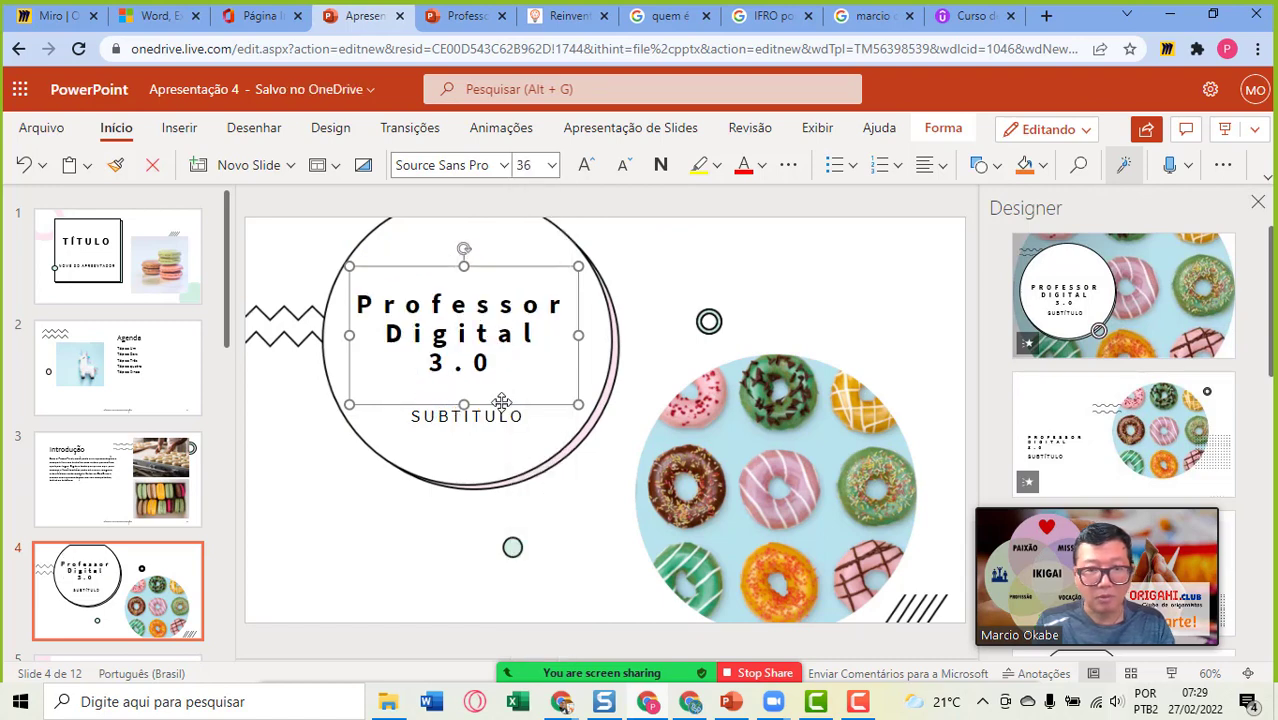
left_click(142, 319)
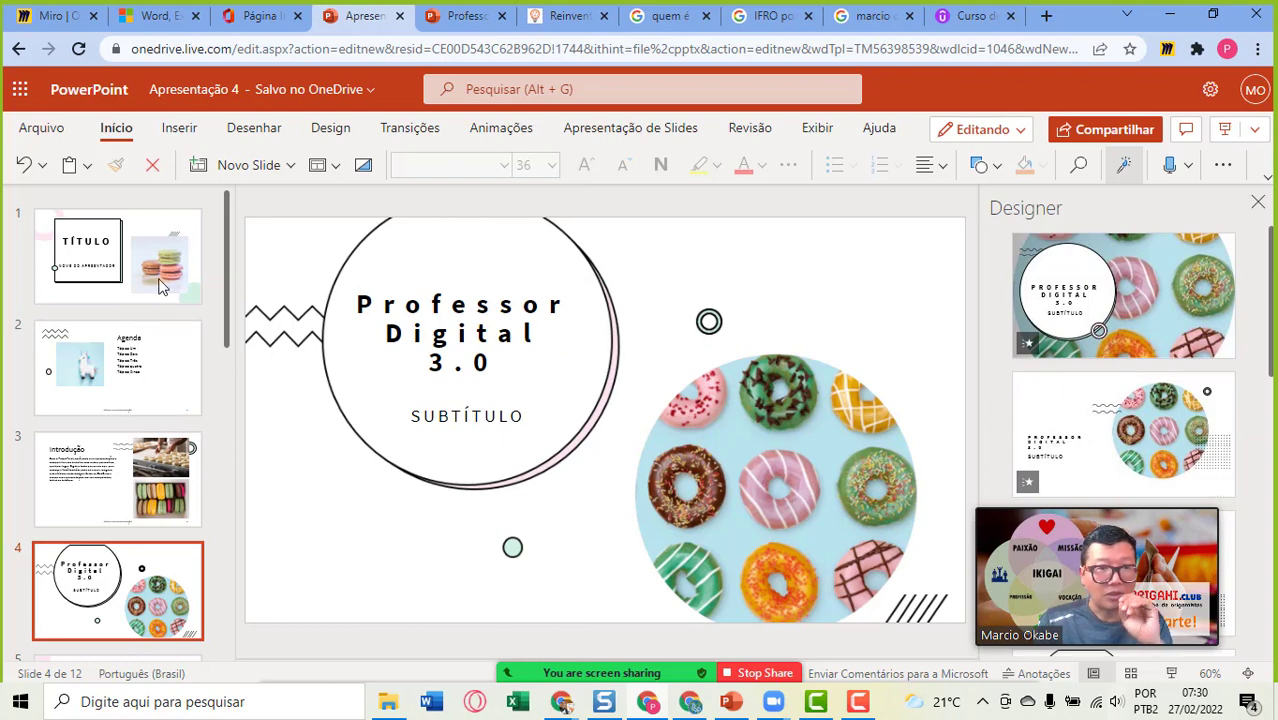
left_click(289, 166)
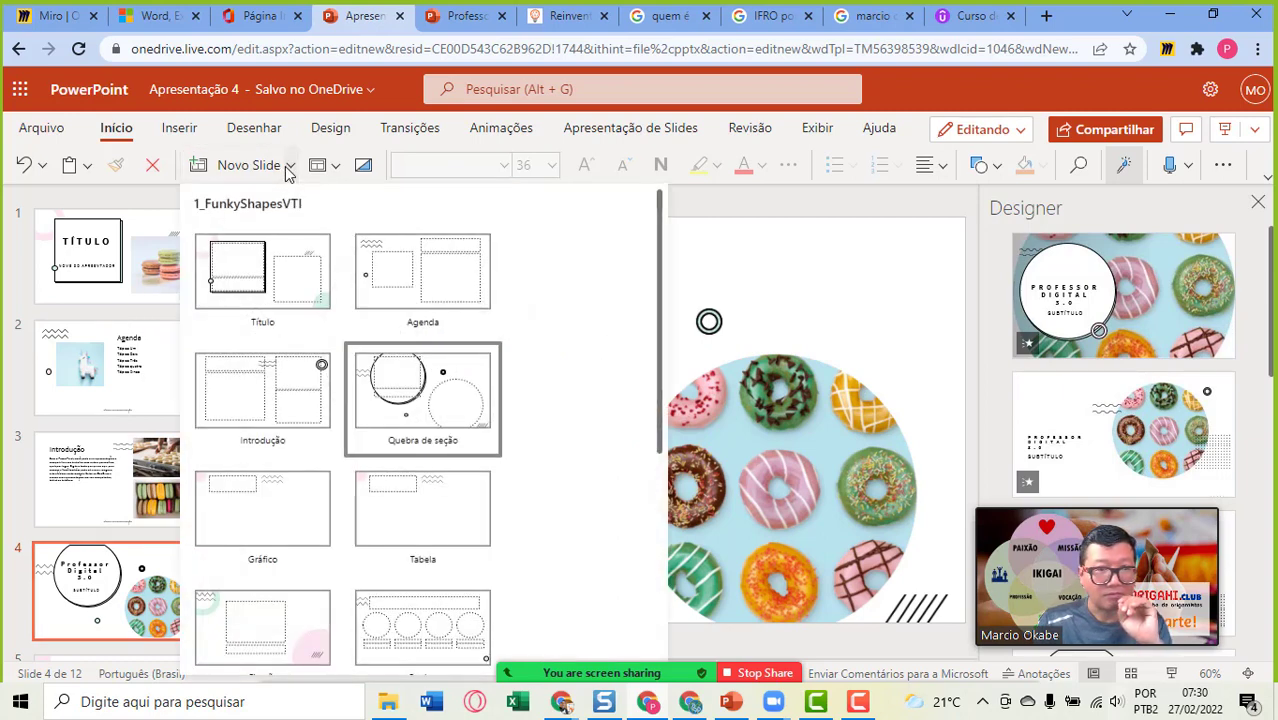
left_click(118, 282)
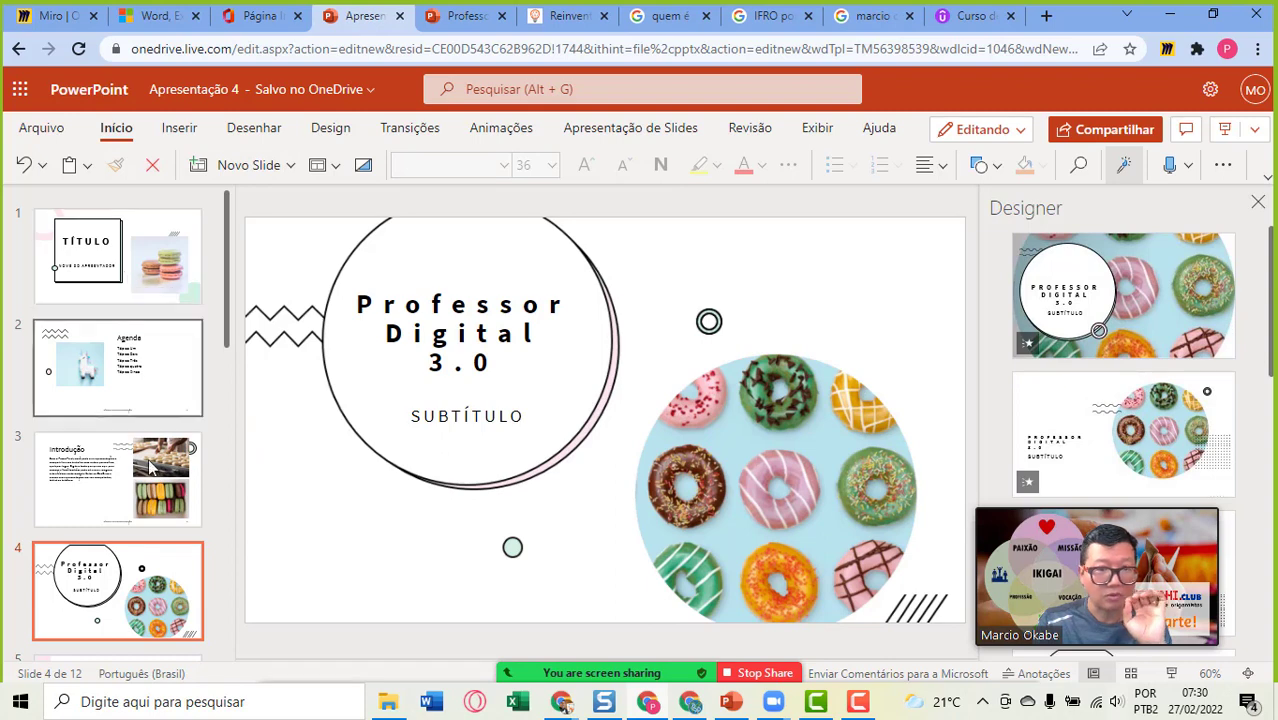
Step: Move the Professor Digital 3.0 slide to first place and add a Linha do Tempo slide
left_click_drag(143, 593, 150, 243)
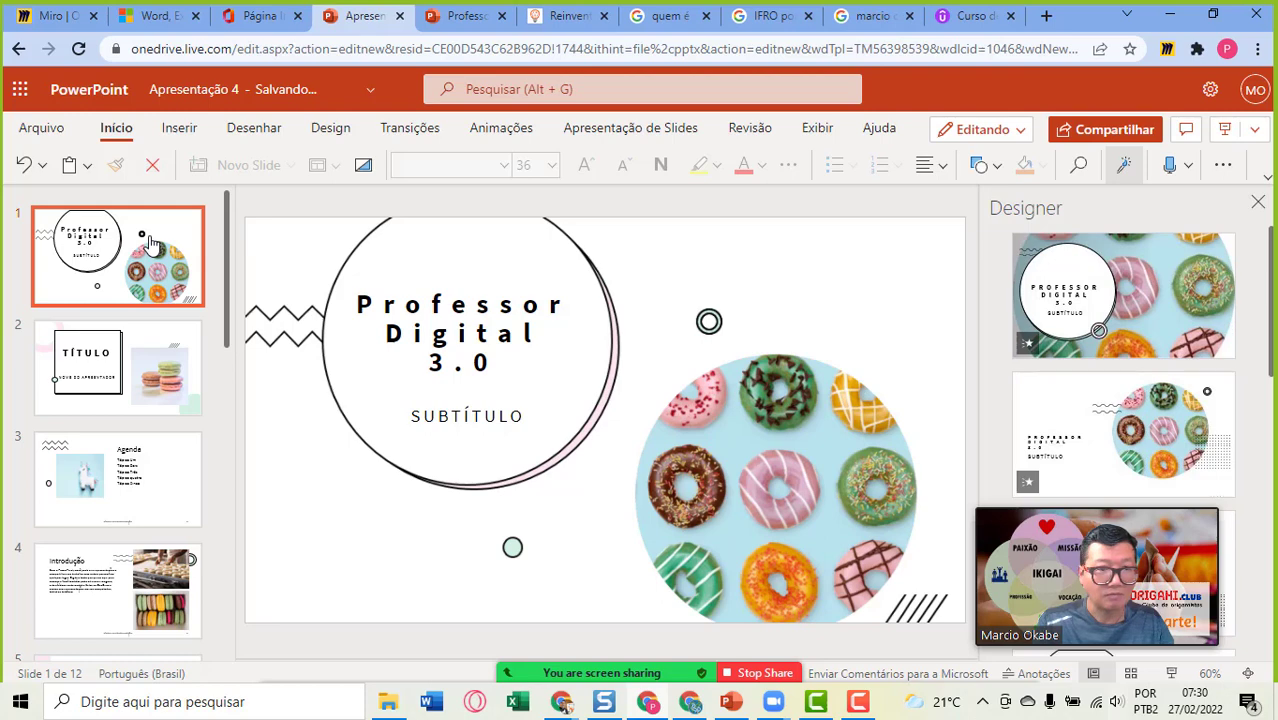
left_click(287, 166)
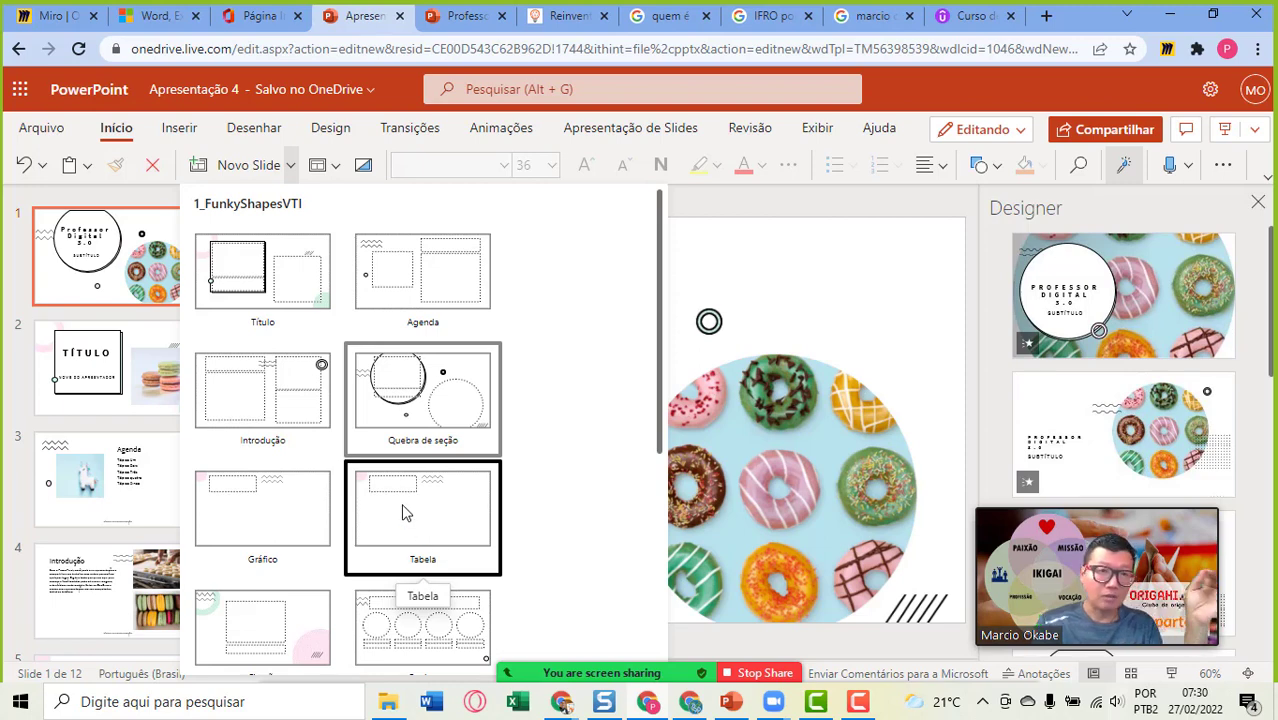
scroll(405, 512, "down", 1)
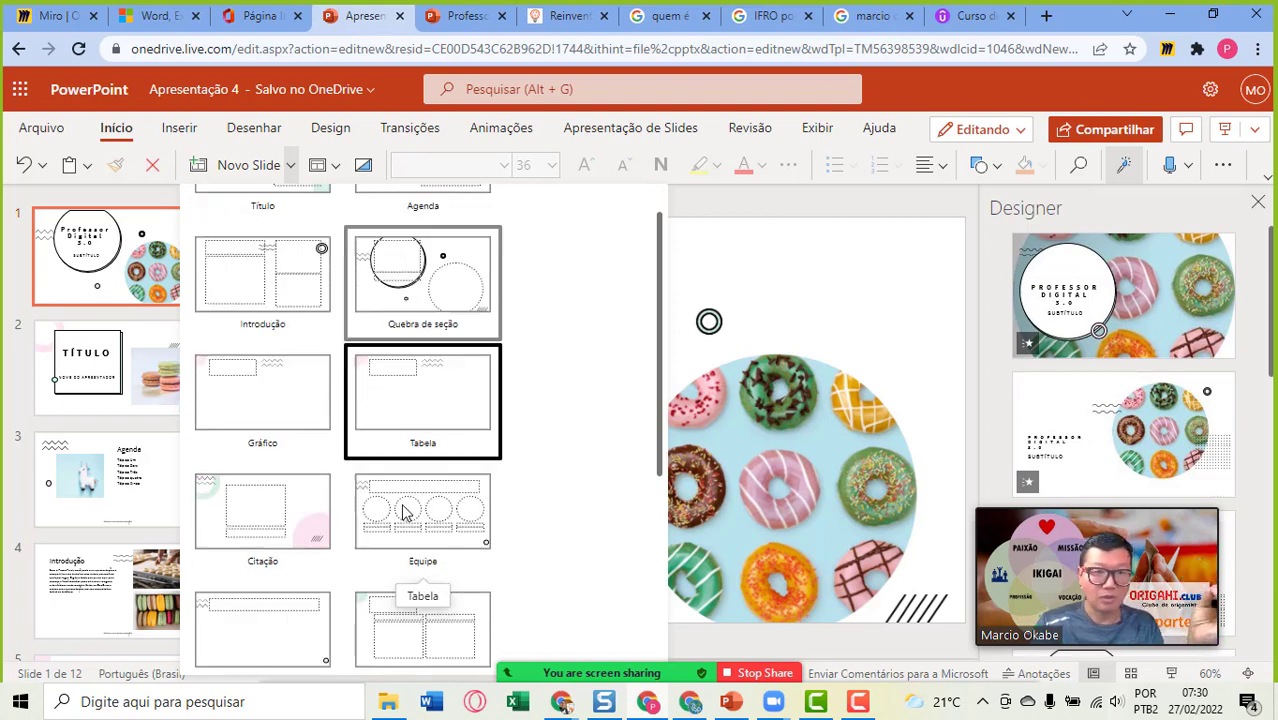
scroll(405, 512, "down", 2)
scroll(405, 512, "down", 1)
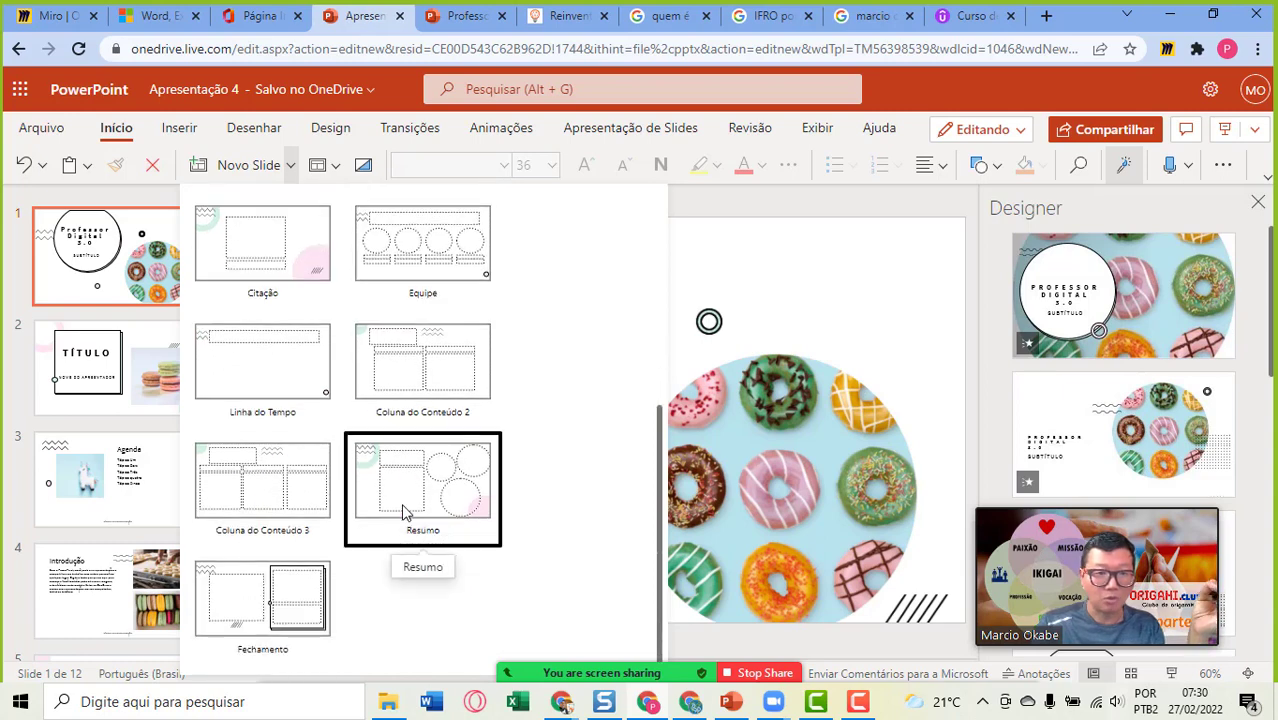
left_click(291, 373)
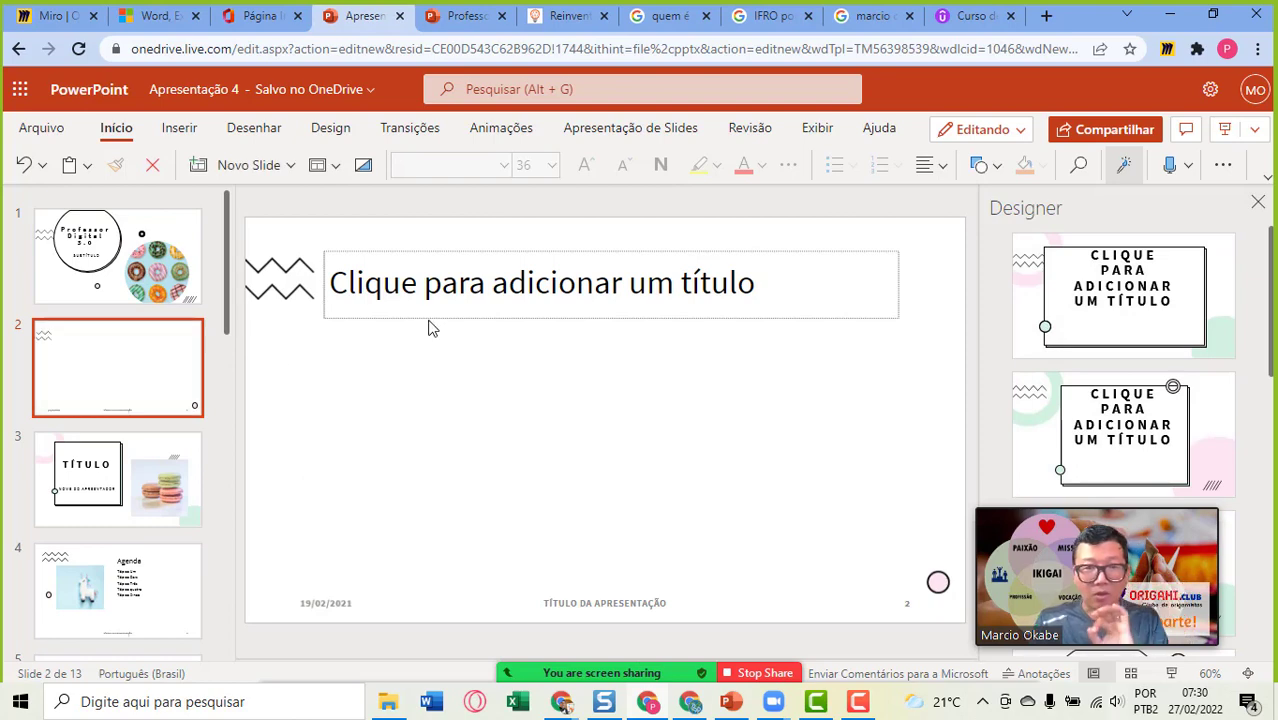
Step: Type the presenter's website address as the title of the new slide 2
left_click(472, 283)
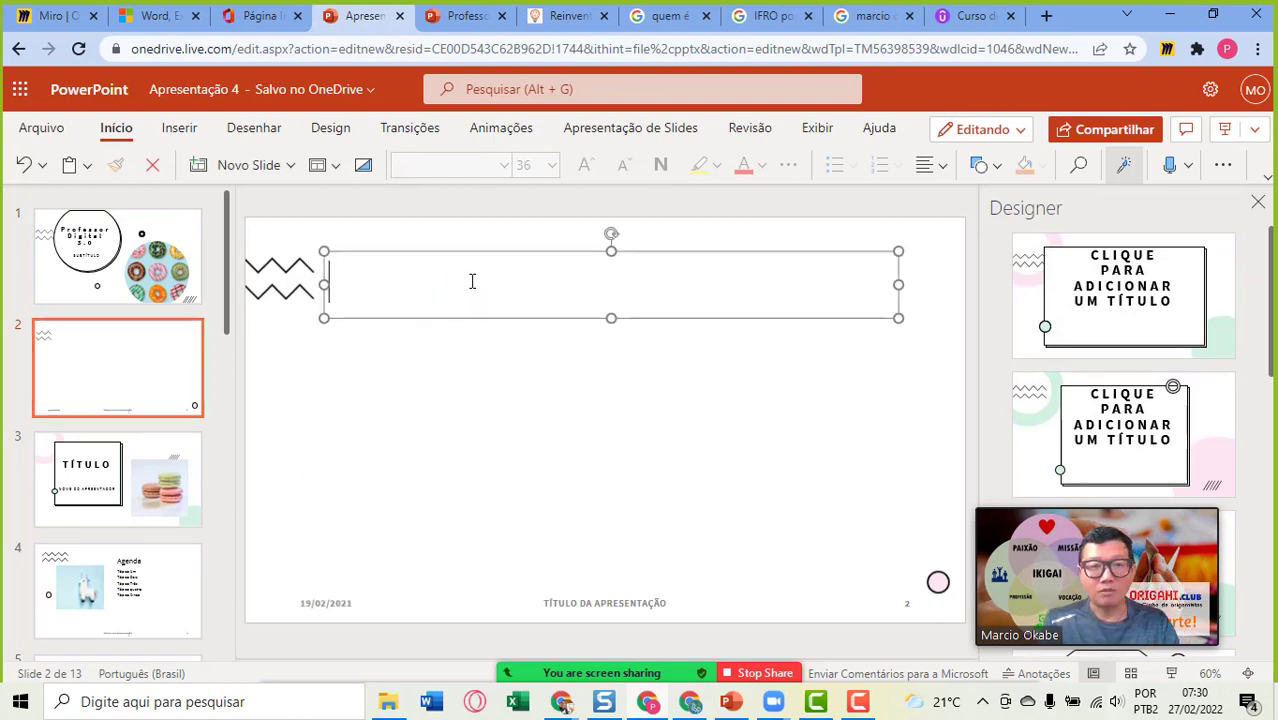
type("MarcioOk")
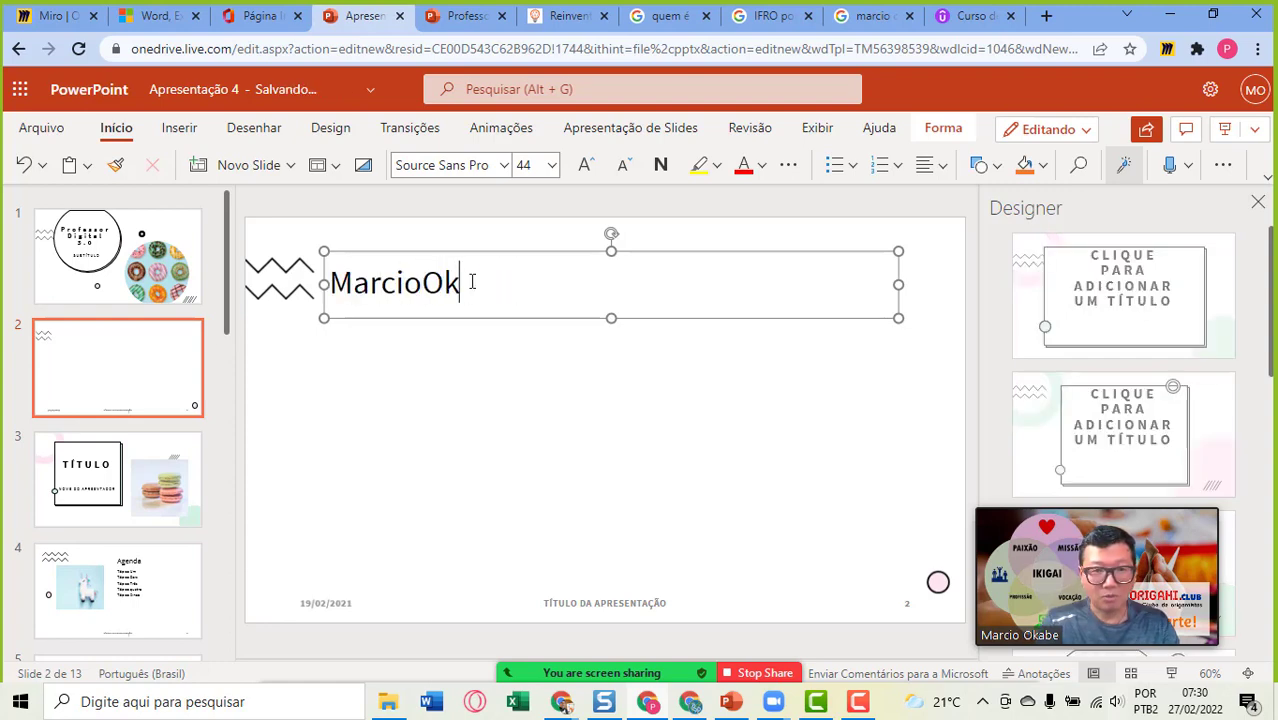
type("abe.com.br")
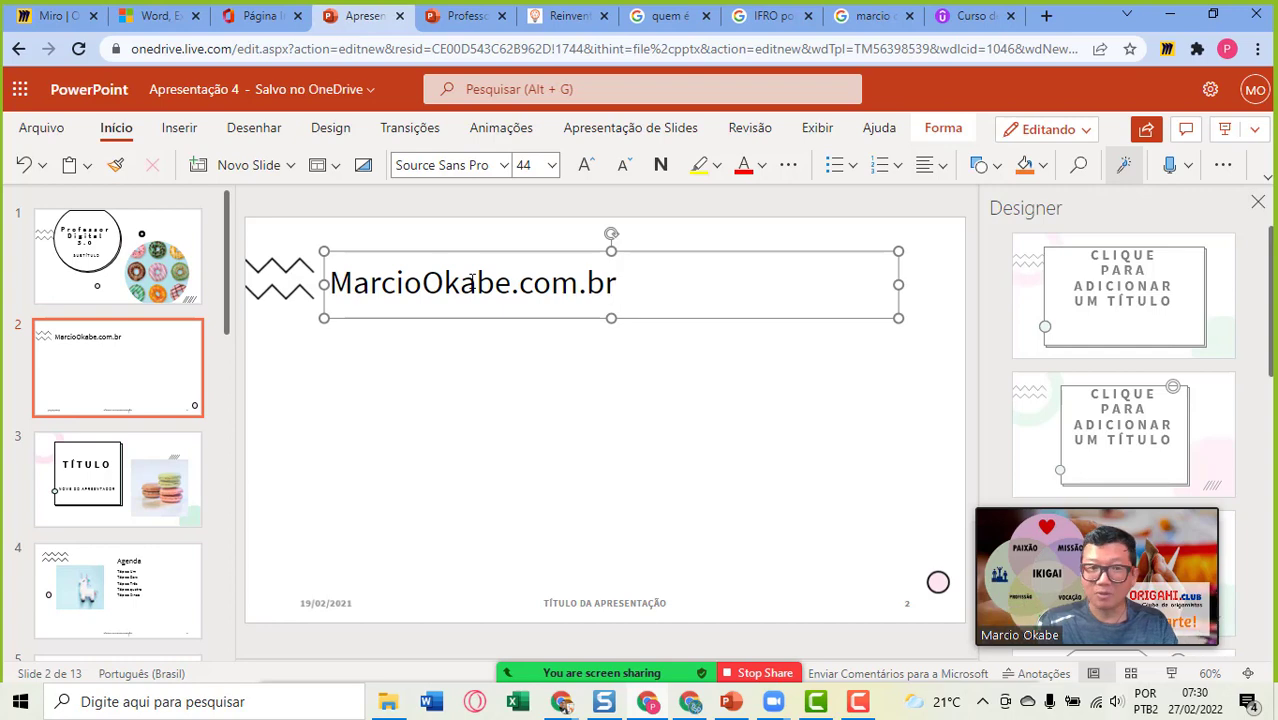
left_click(432, 420)
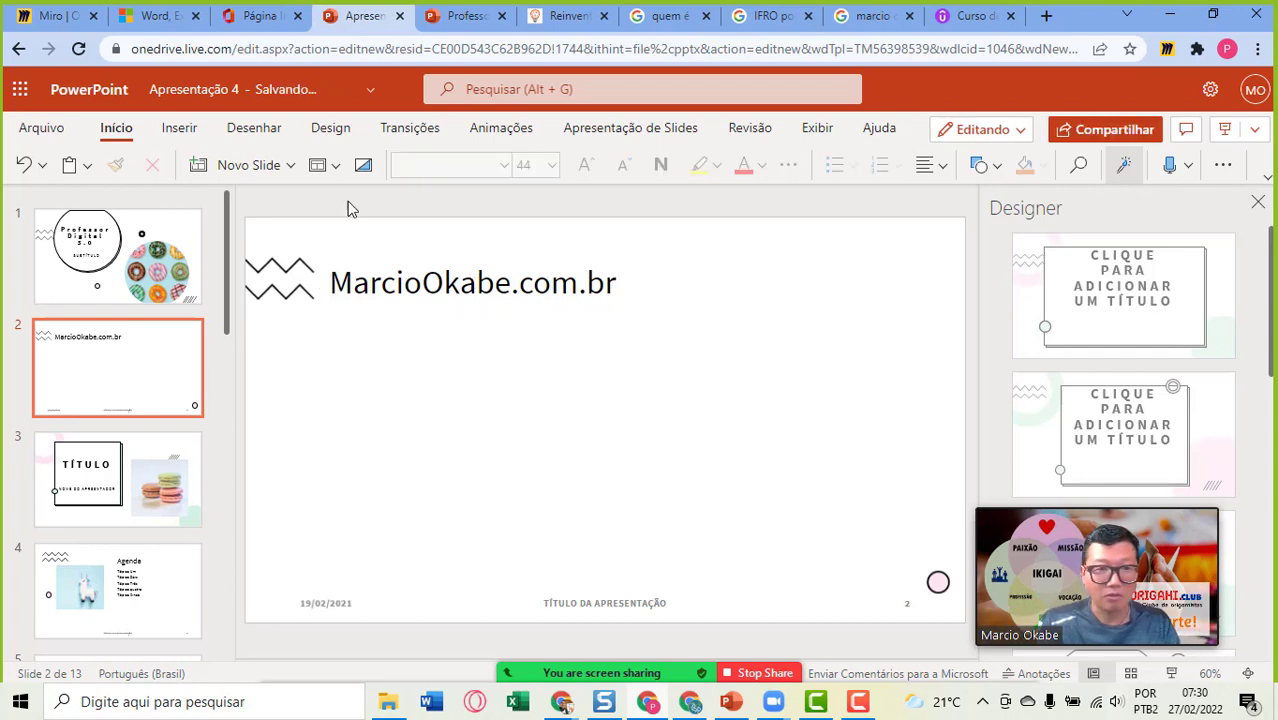
left_click(178, 131)
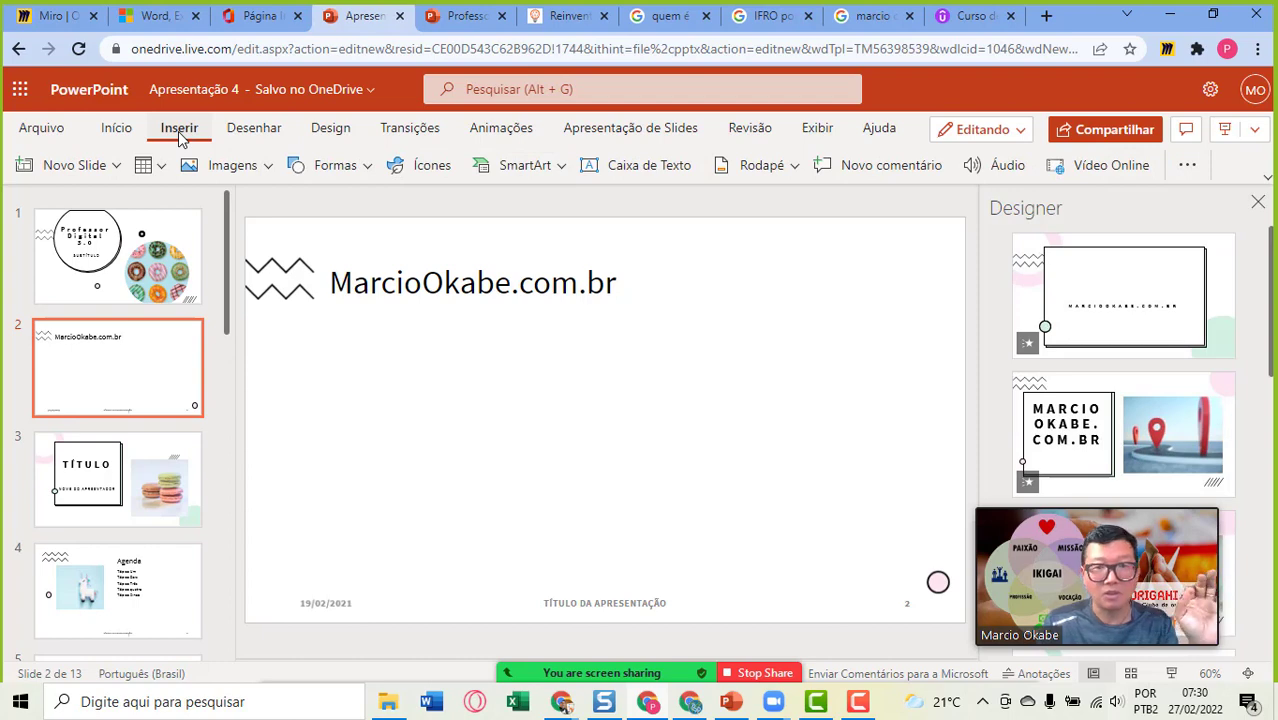
left_click(640, 168)
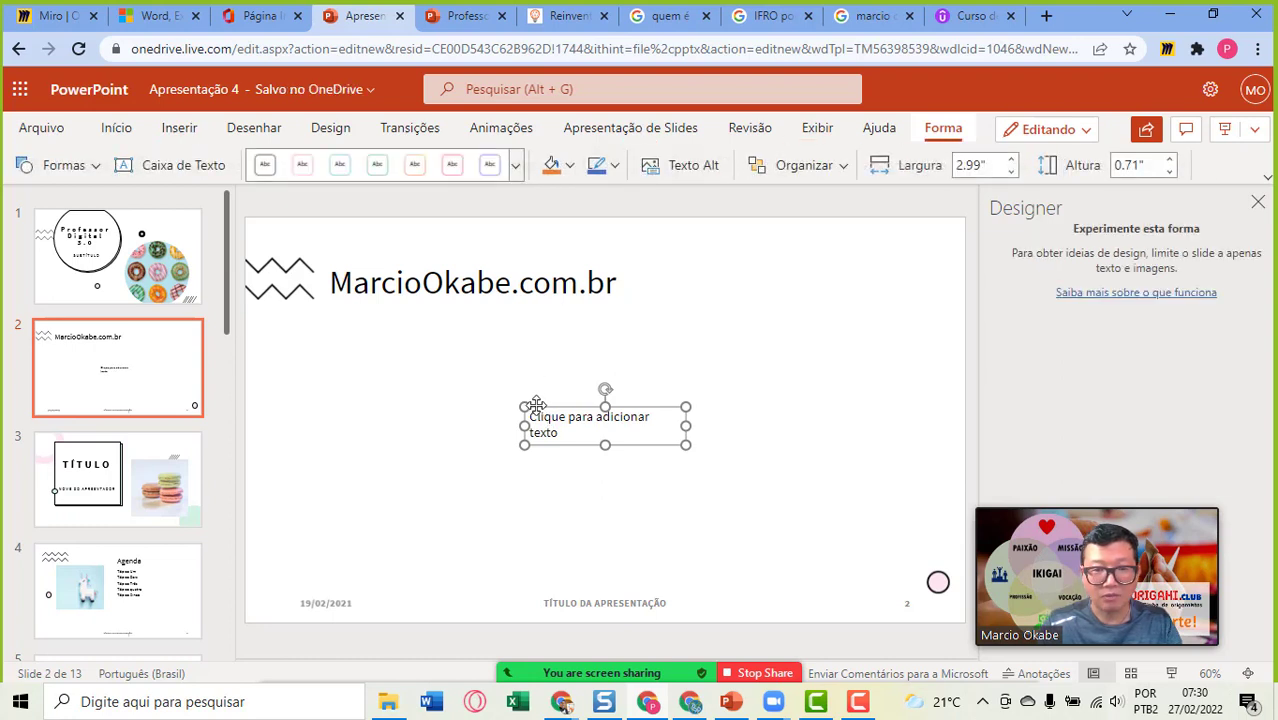
left_click_drag(536, 405, 330, 312)
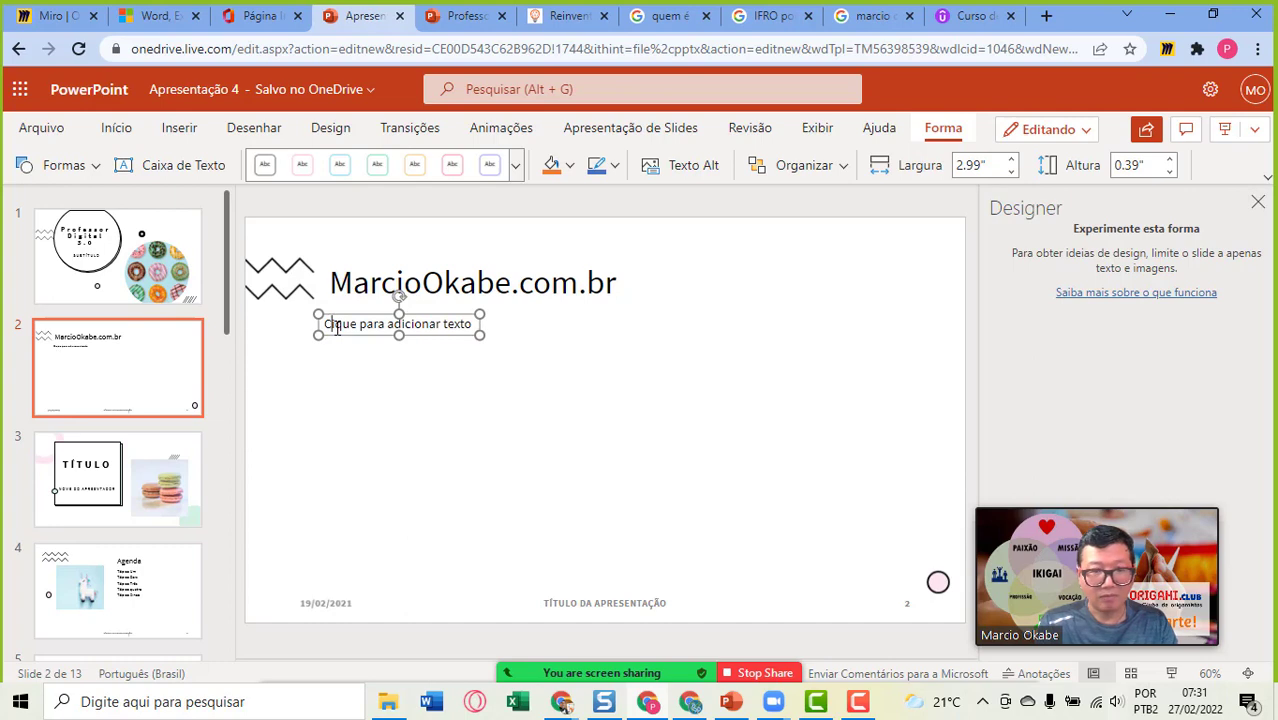
triple_click(337, 327)
type("Sua apresentação ....")
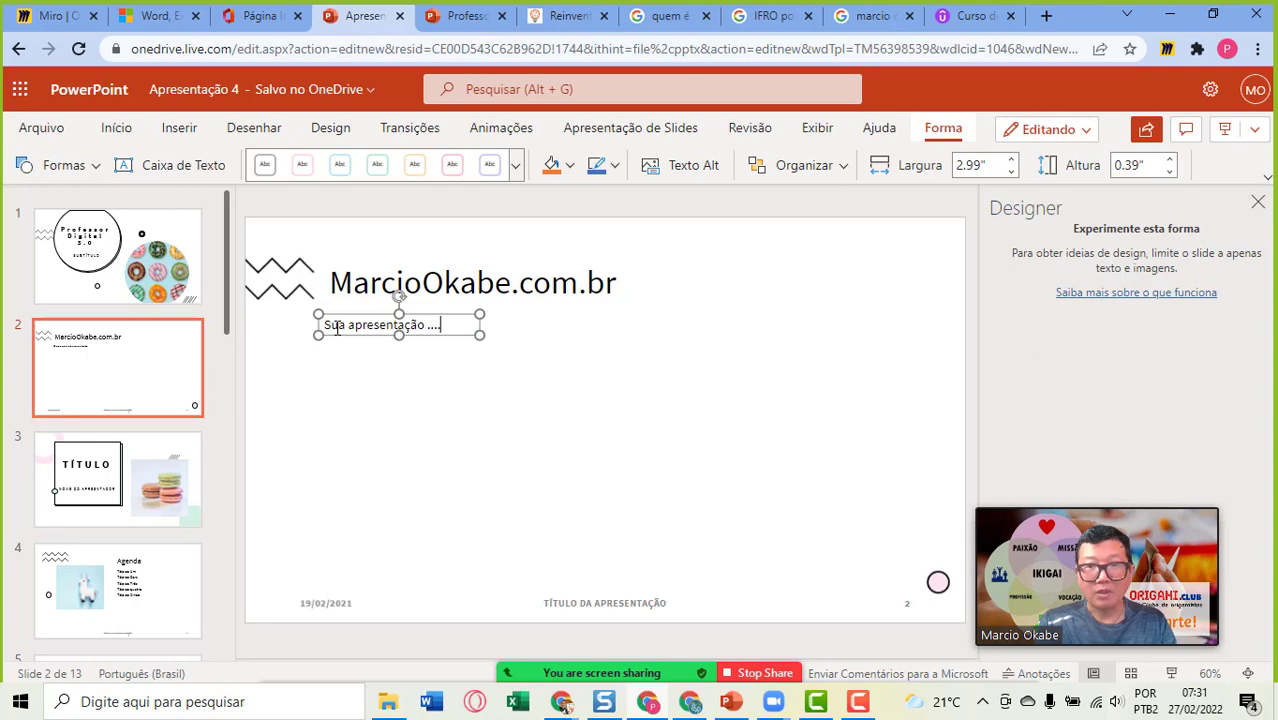
key("ctrl+z")
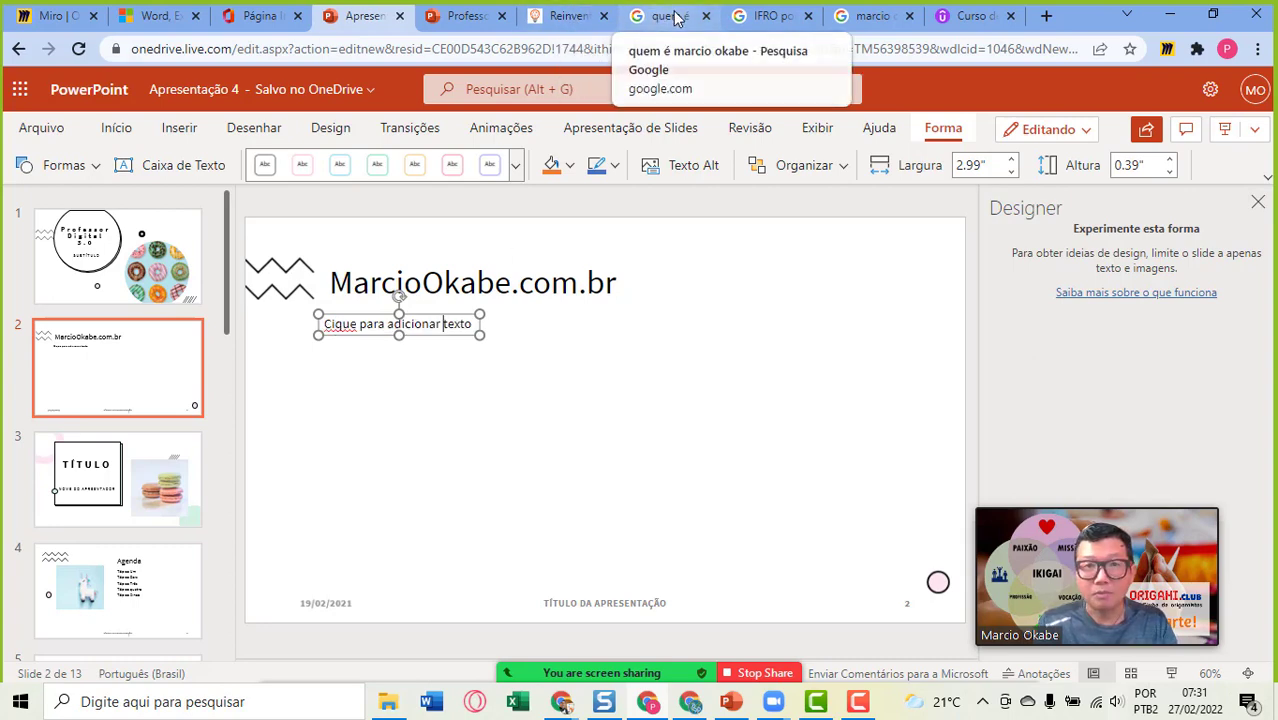
left_click(675, 18)
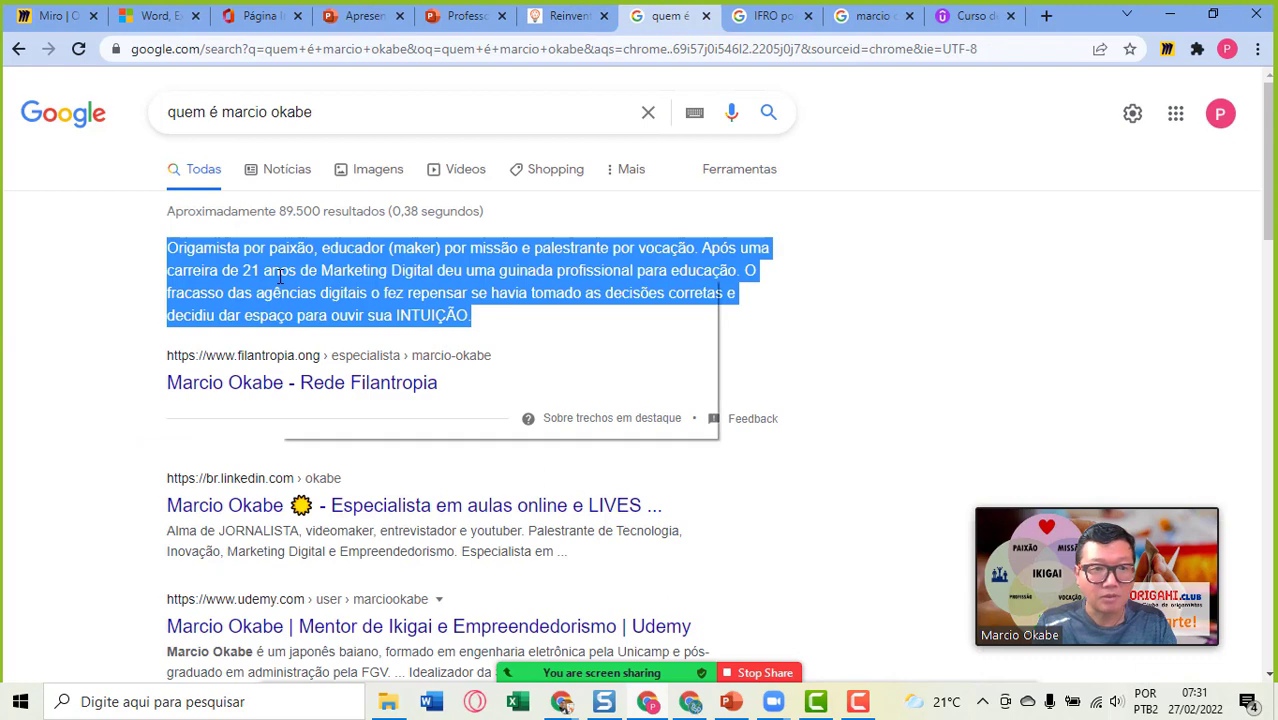
right_click(296, 279)
left_click(316, 290)
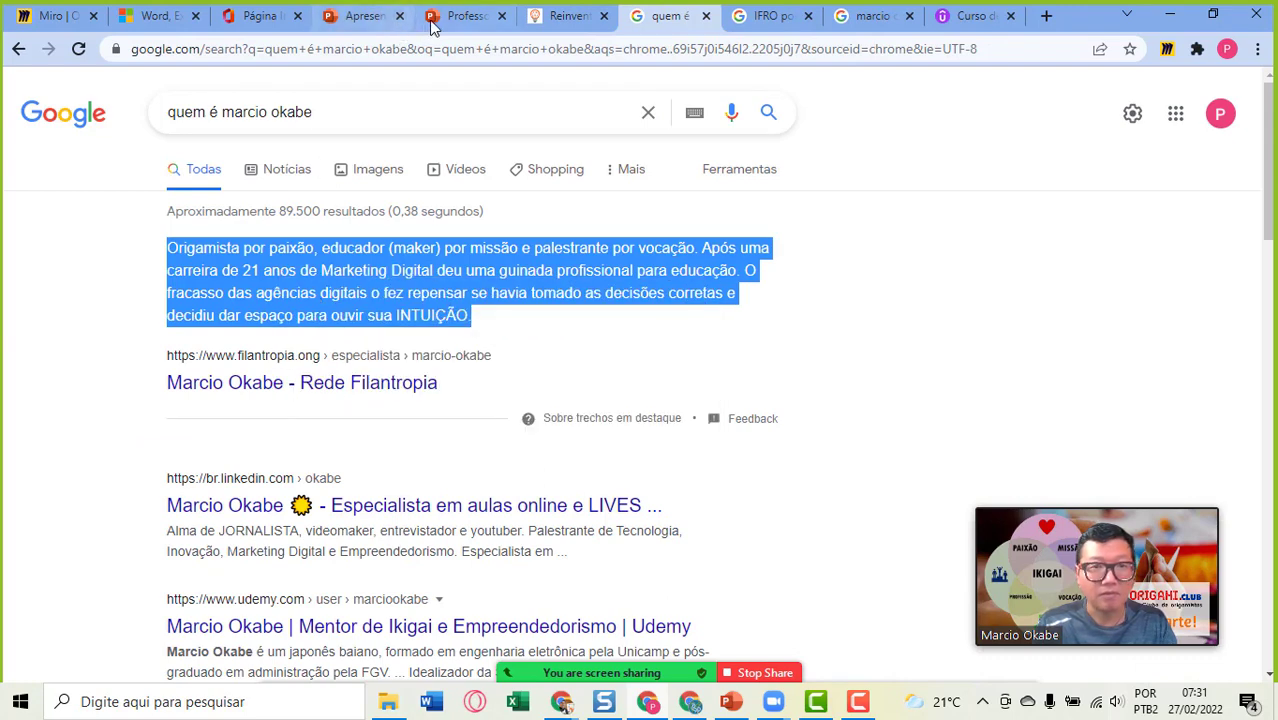
left_click(353, 15)
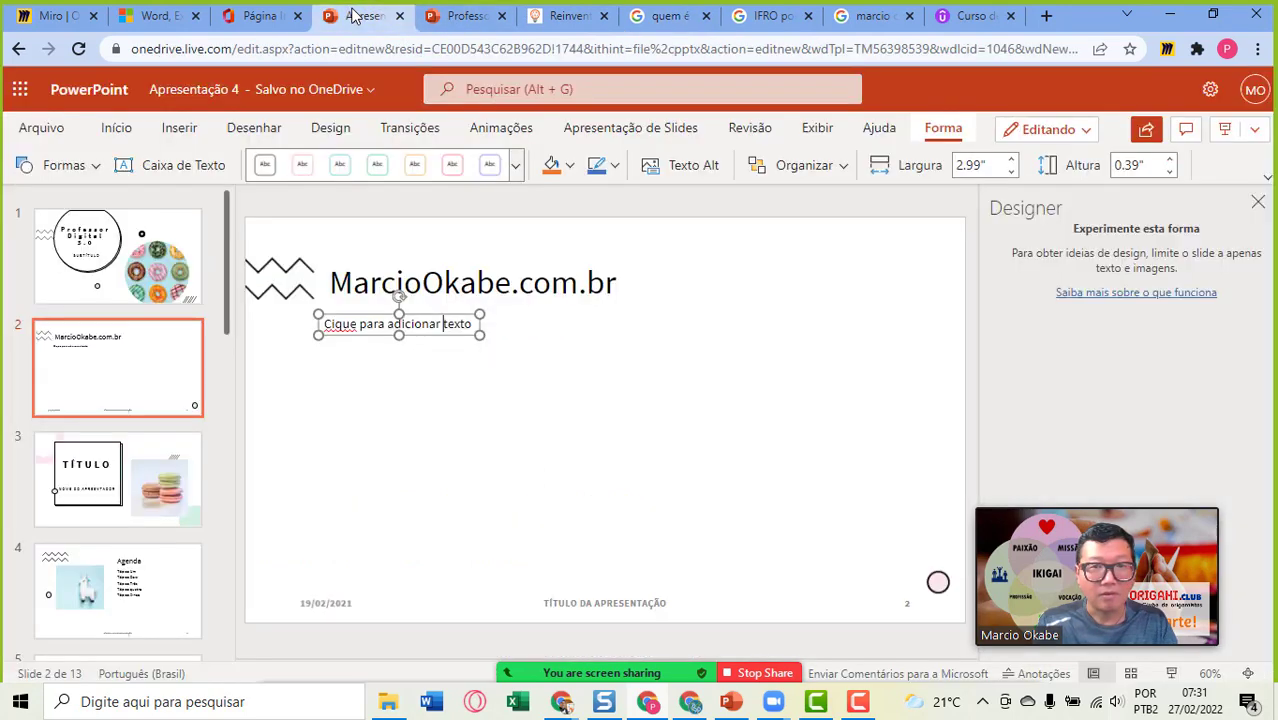
Step: Paste the copied bio paragraph into slide 2's text placeholder and widen it to 6.16 inches
triple_click(362, 332)
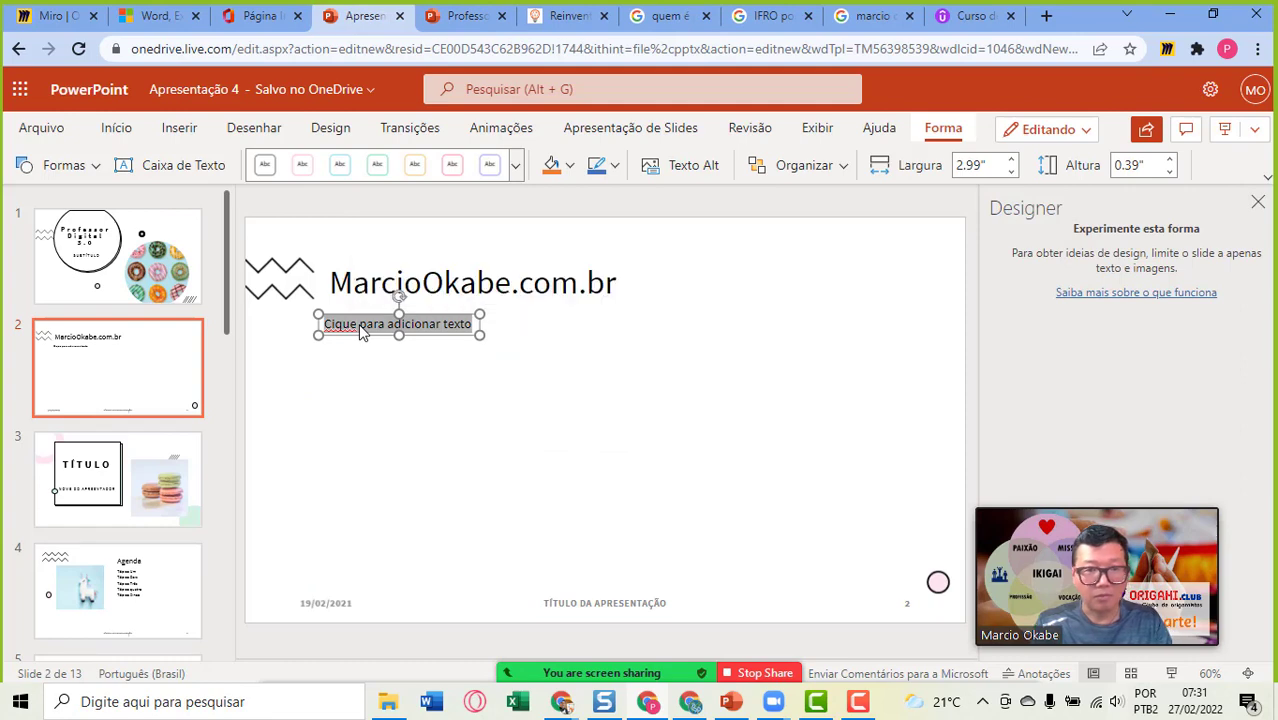
type("Origamista por paixão, educador (maker) por missão e palestrante por vocação. Após uma carreira de 21 anos de Marketing Digital deu uma guinada profissional para educação. O fracasso das agências digitais o fez repensar se havia tomado as decisões corretas e decidiu dar espaço para ouvir sua INTUIÇÃO.")
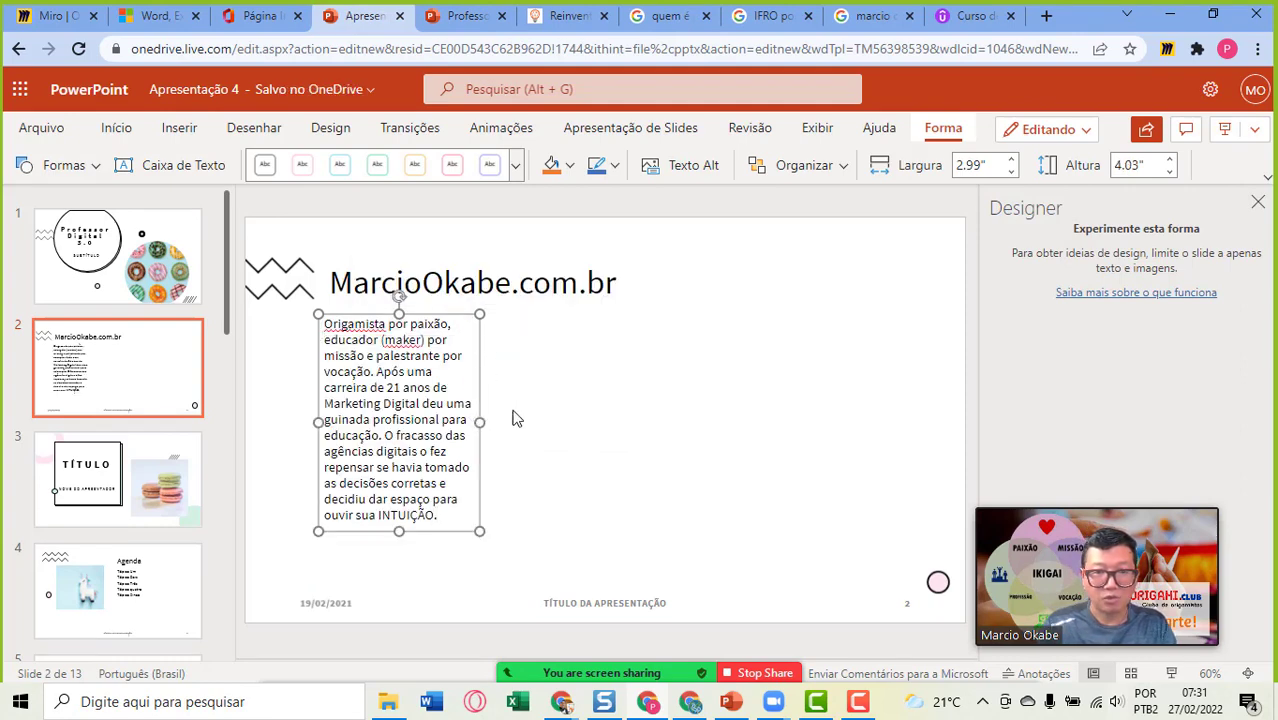
left_click_drag(480, 422, 650, 388)
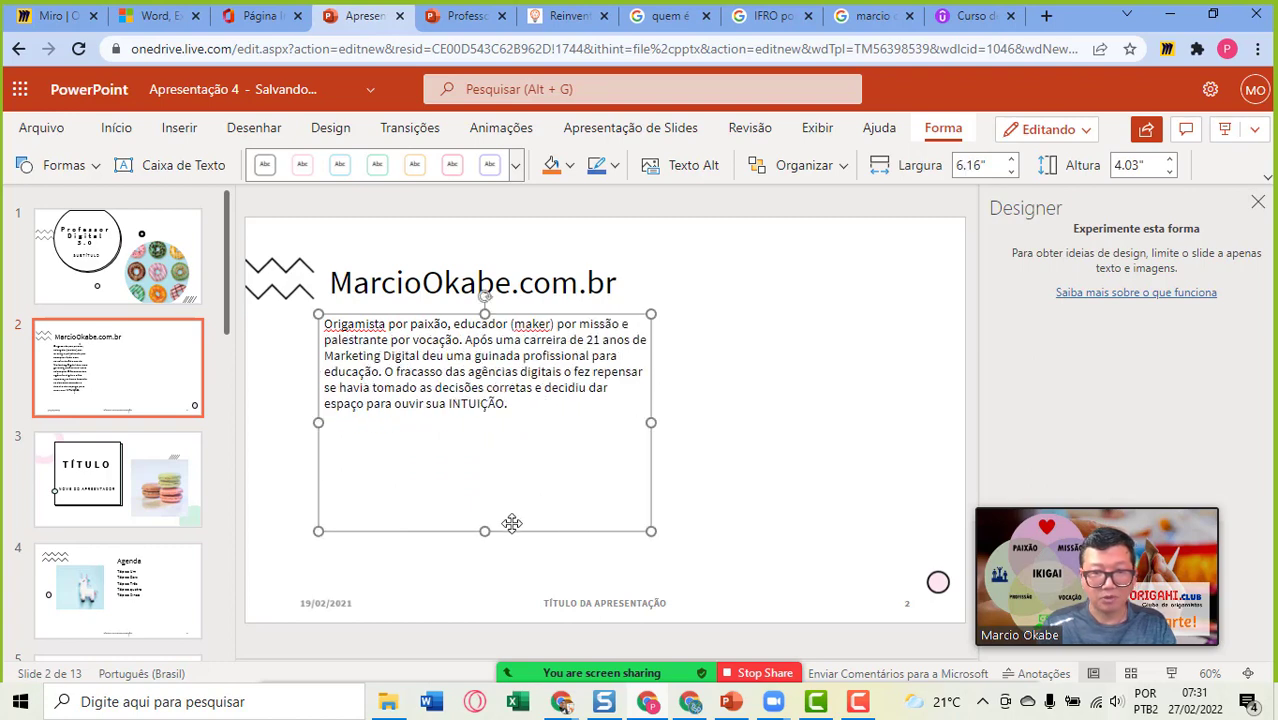
left_click(485, 500)
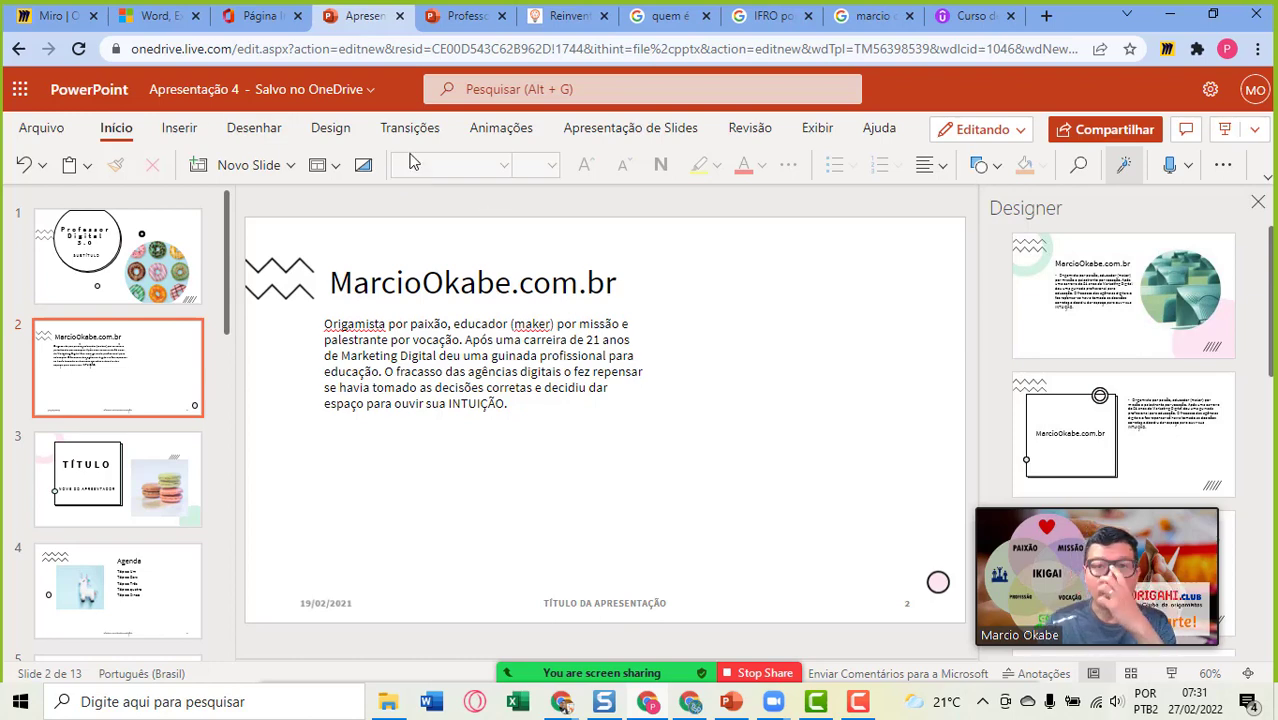
Step: Browse D:\Fotos\2021\Salvador - Jan-Fev in the device picture dialog and select 20210116_094212.jpg
left_click(192, 133)
left_click(210, 172)
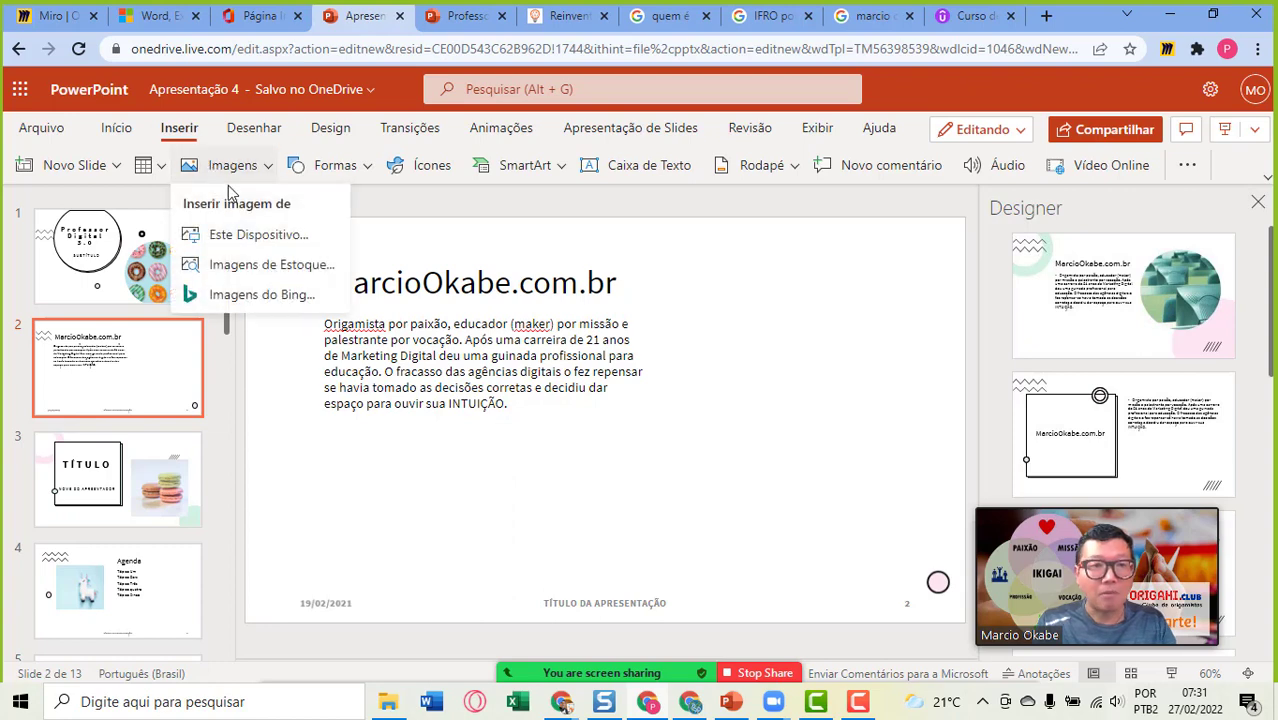
left_click(250, 240)
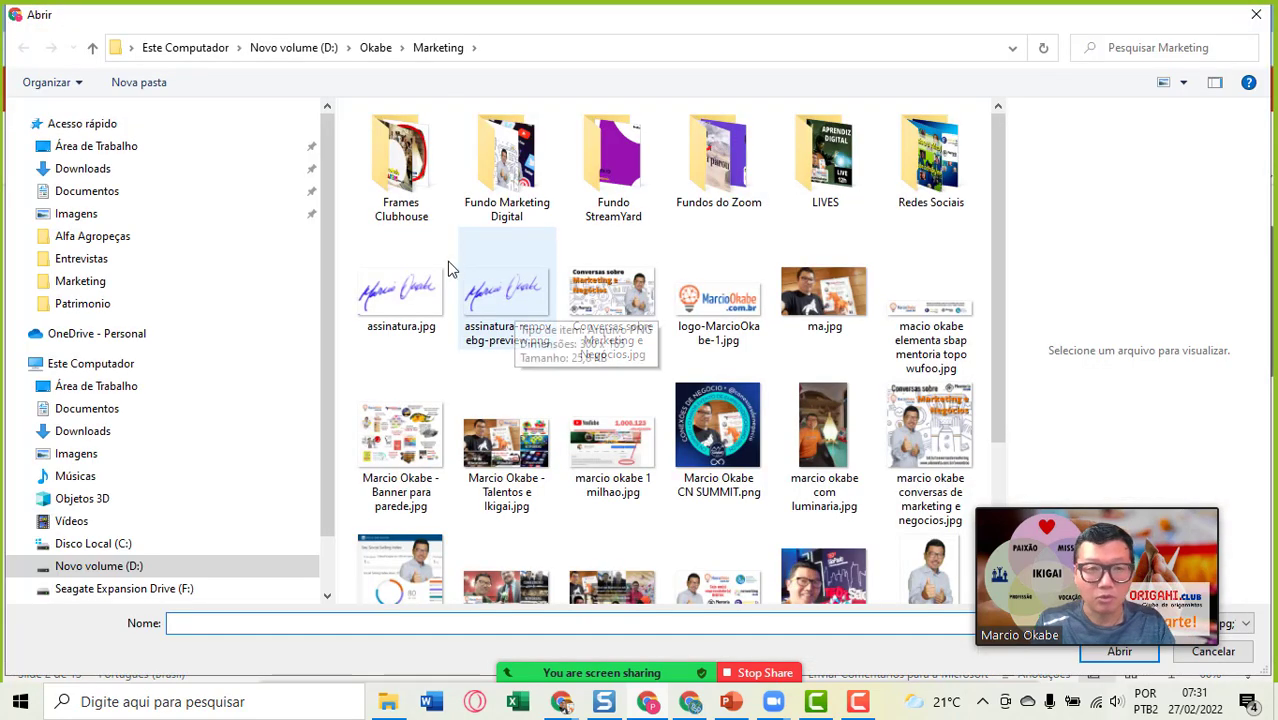
left_click(100, 566)
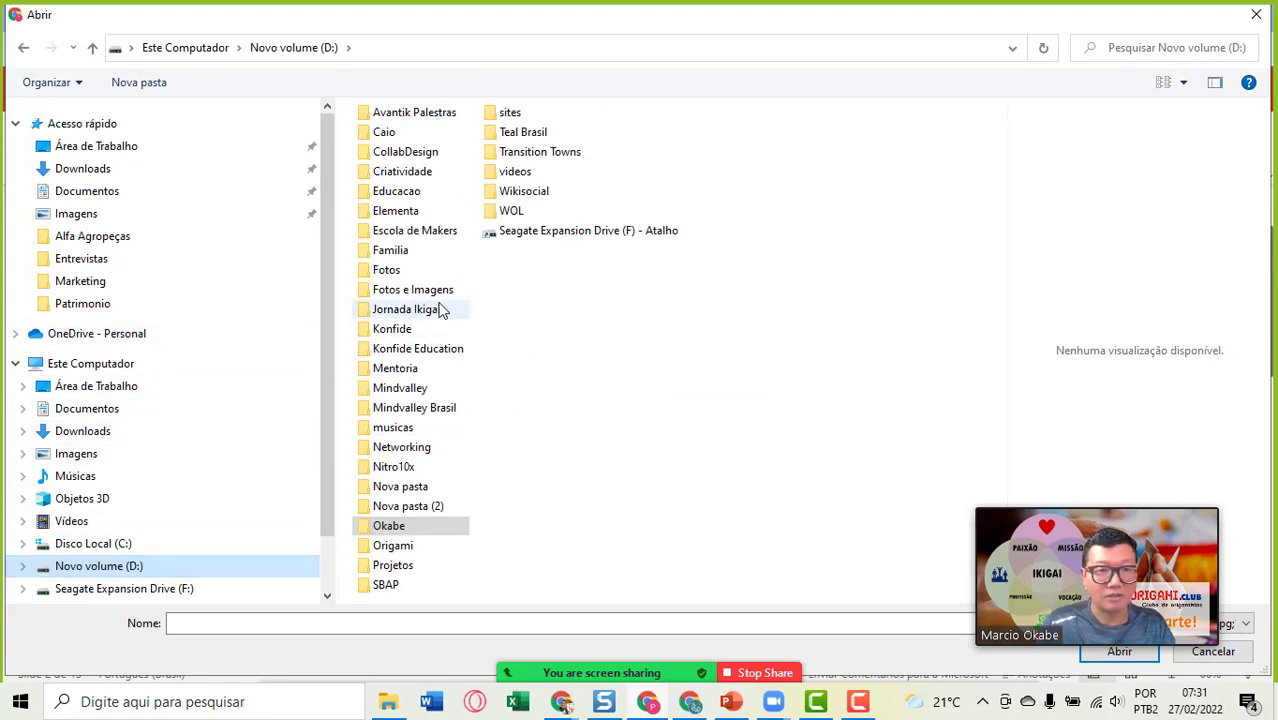
double_click(388, 270)
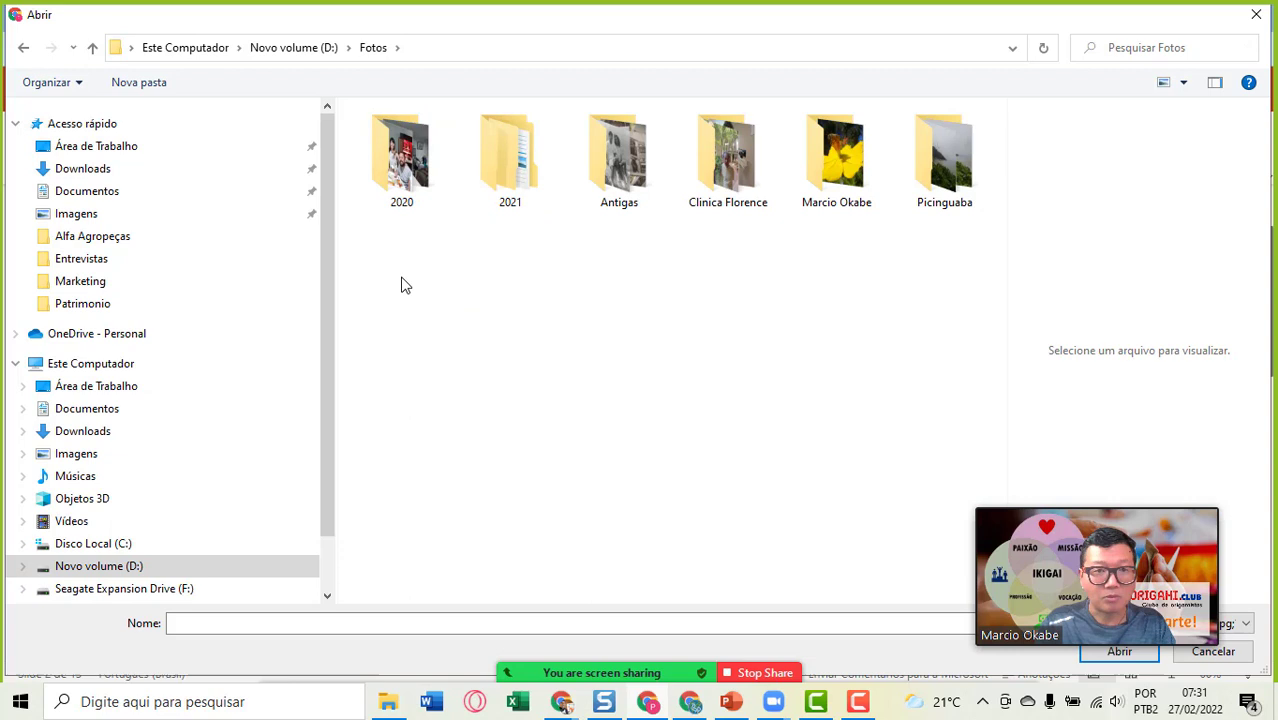
double_click(505, 197)
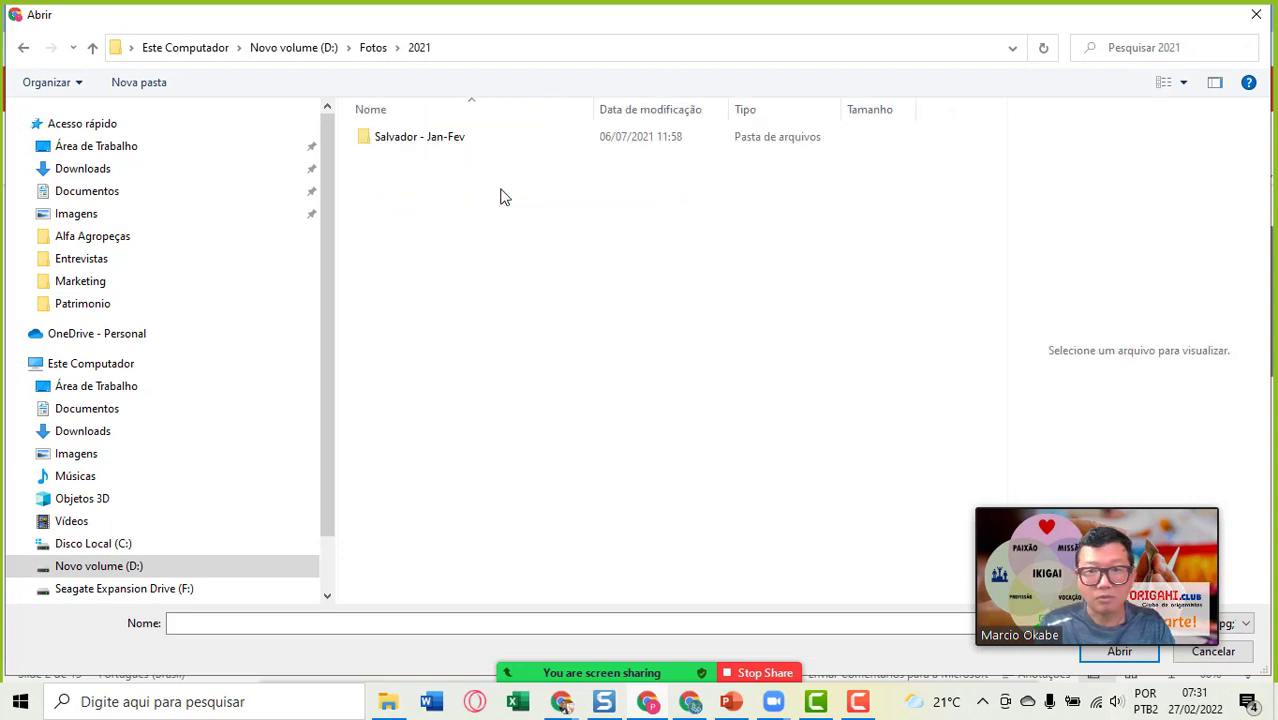
double_click(458, 145)
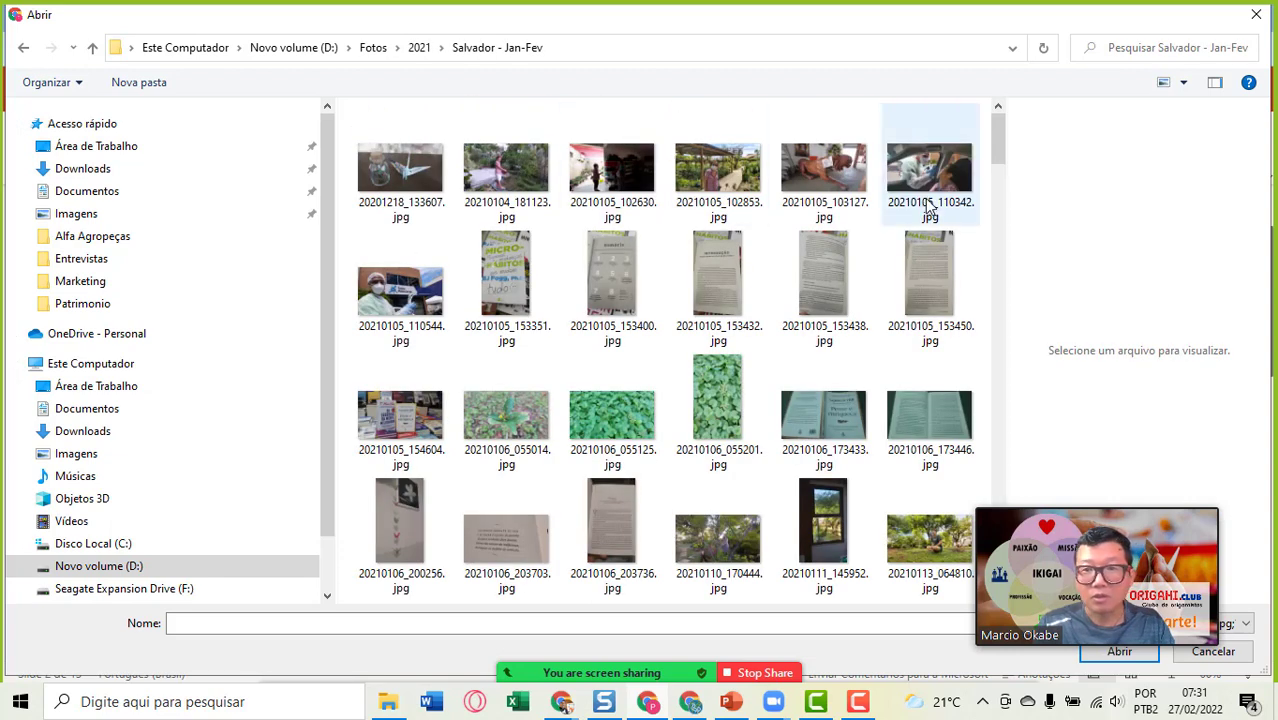
left_click_drag(1002, 150, 1002, 193)
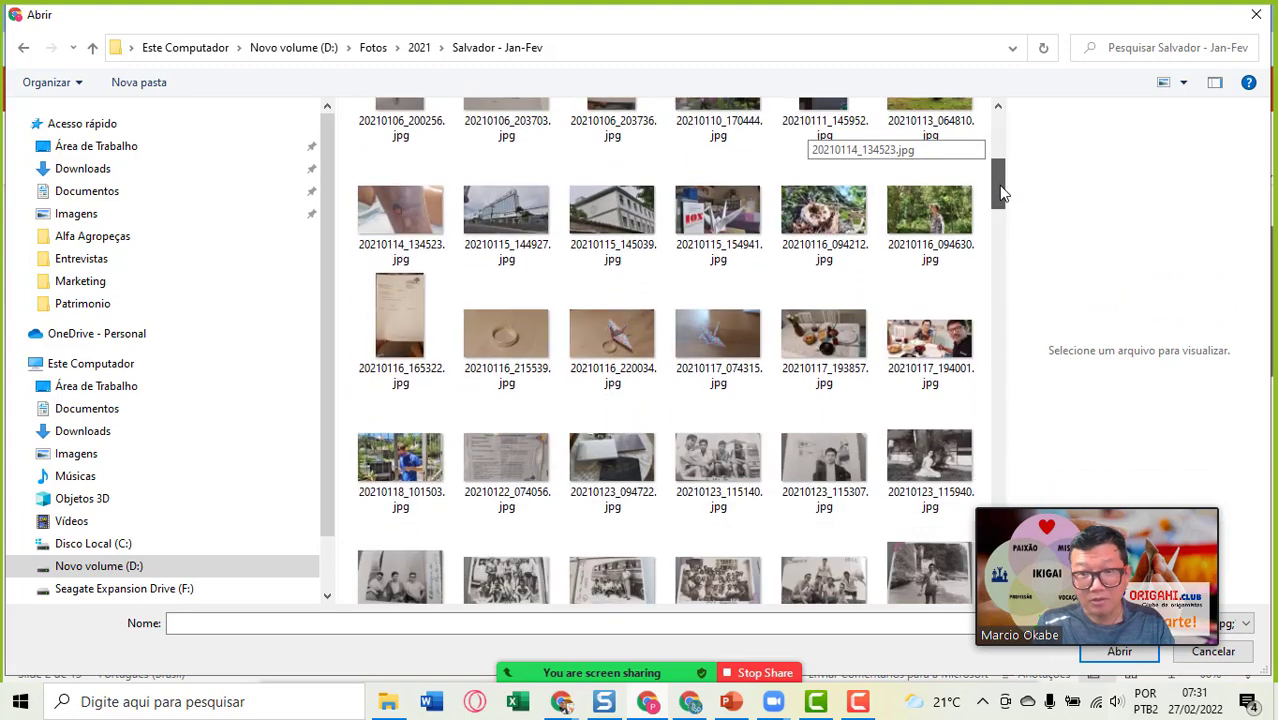
left_click(838, 228)
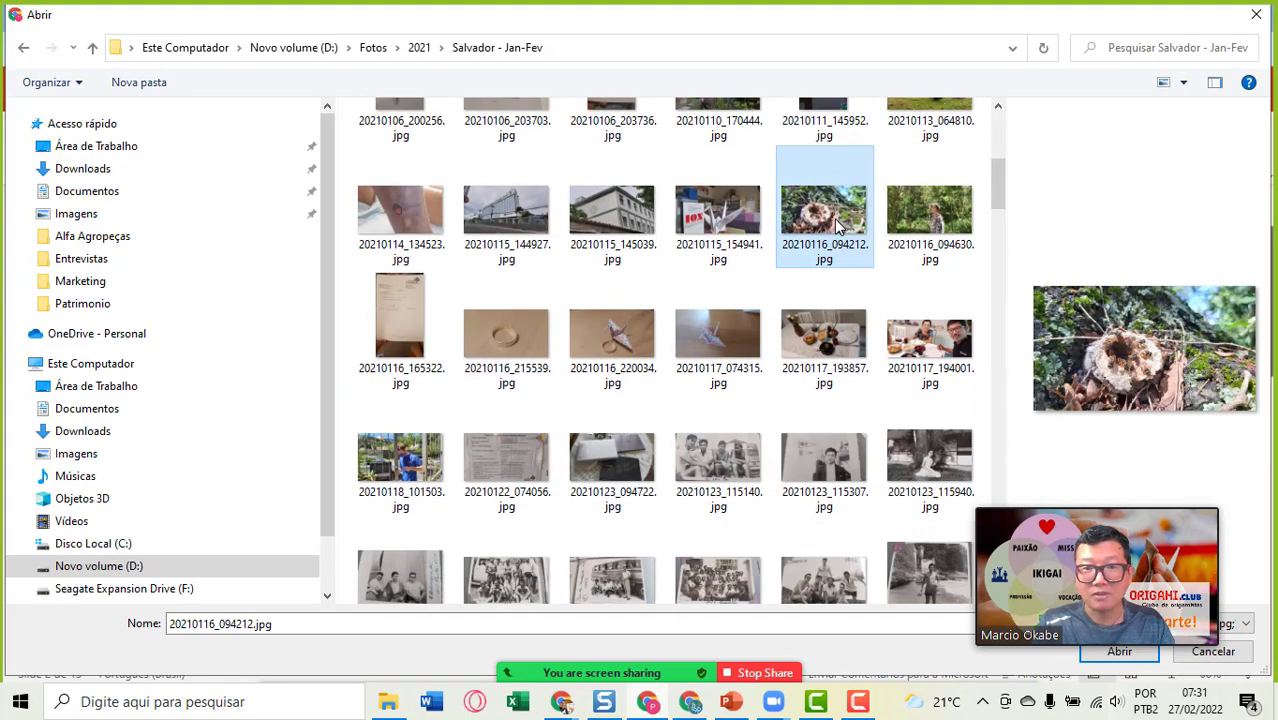
left_click_drag(996, 186, 998, 243)
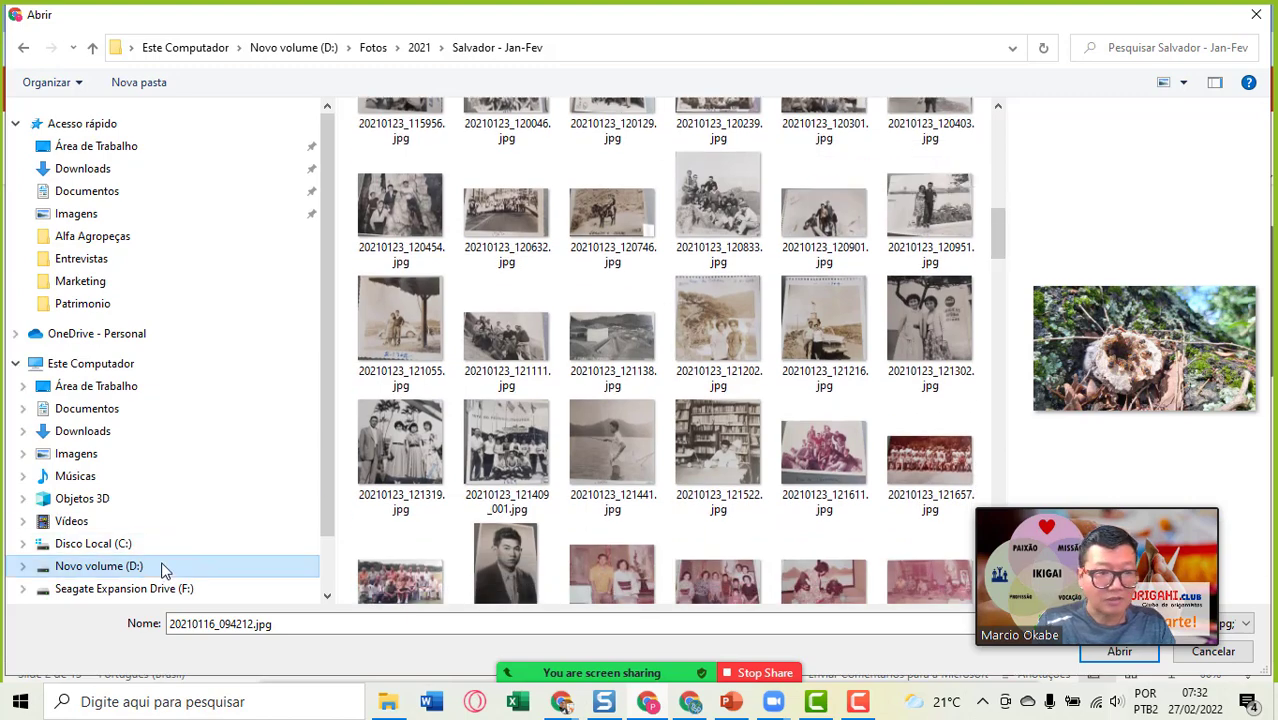
Step: Insert 'Origami no SESC Paulista (3).jpg' from D:\Origami\Marketing\Fotos onto slide 2
left_click(162, 567)
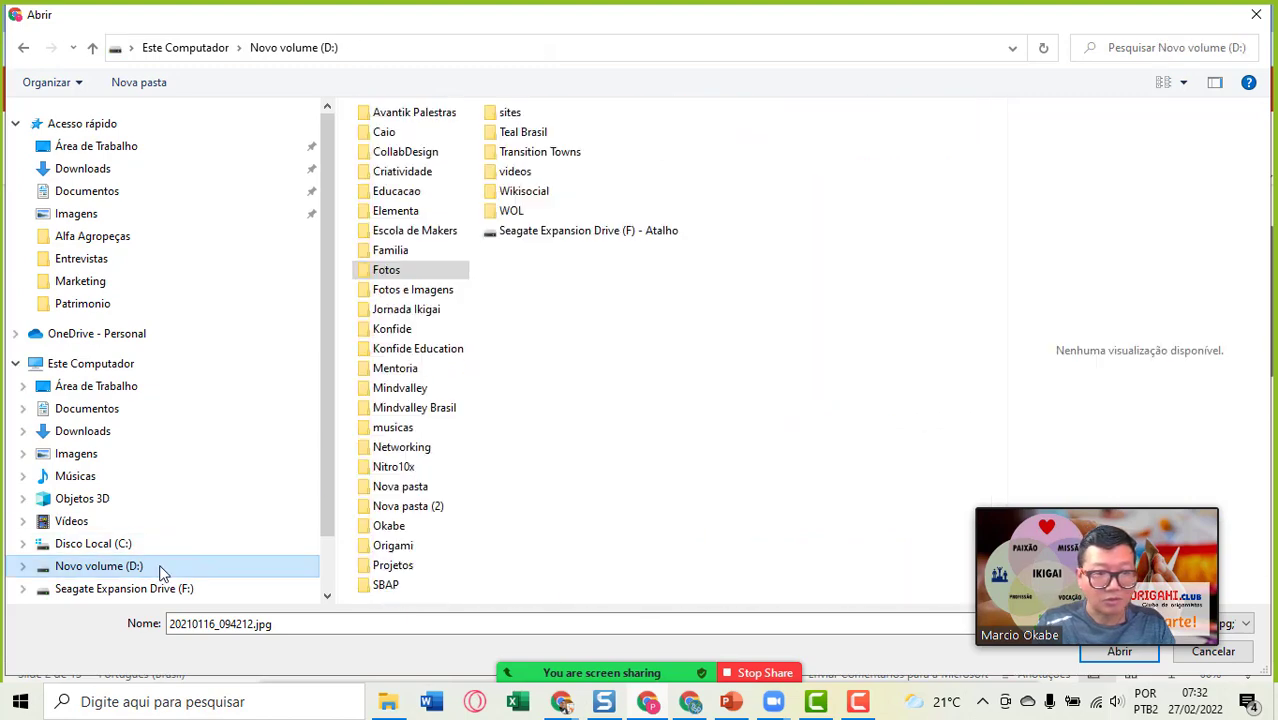
double_click(405, 547)
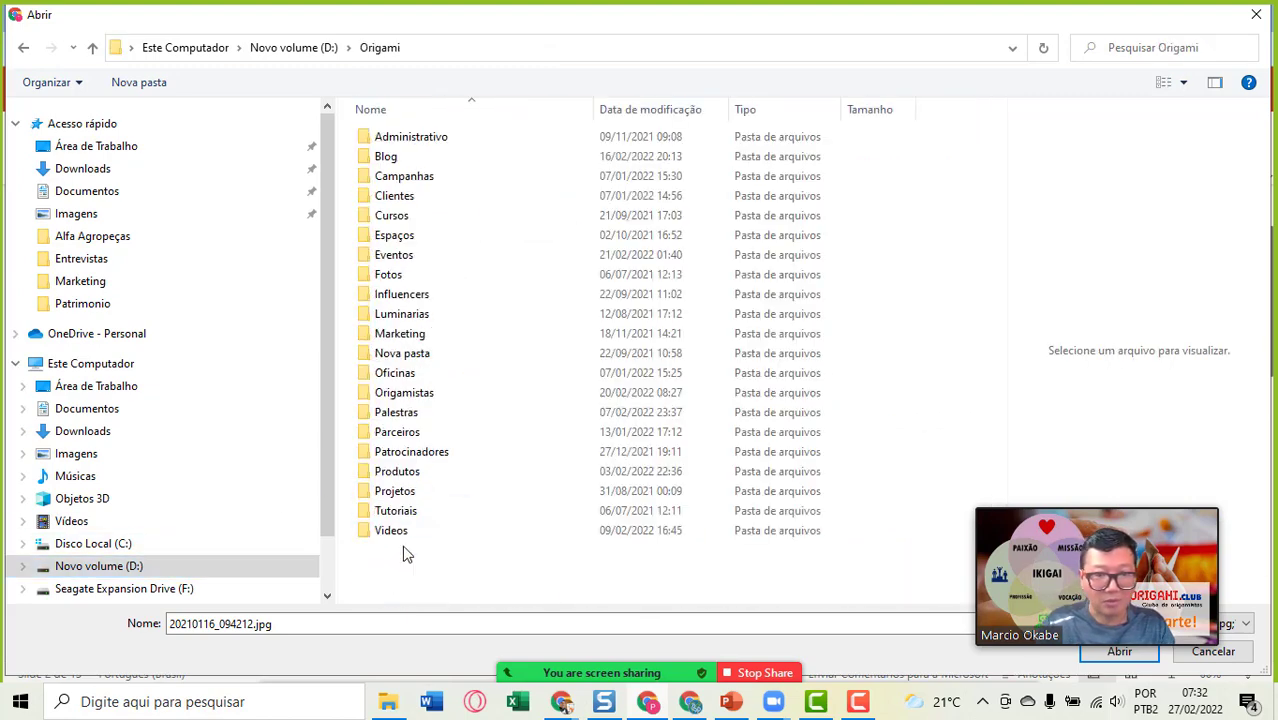
double_click(412, 335)
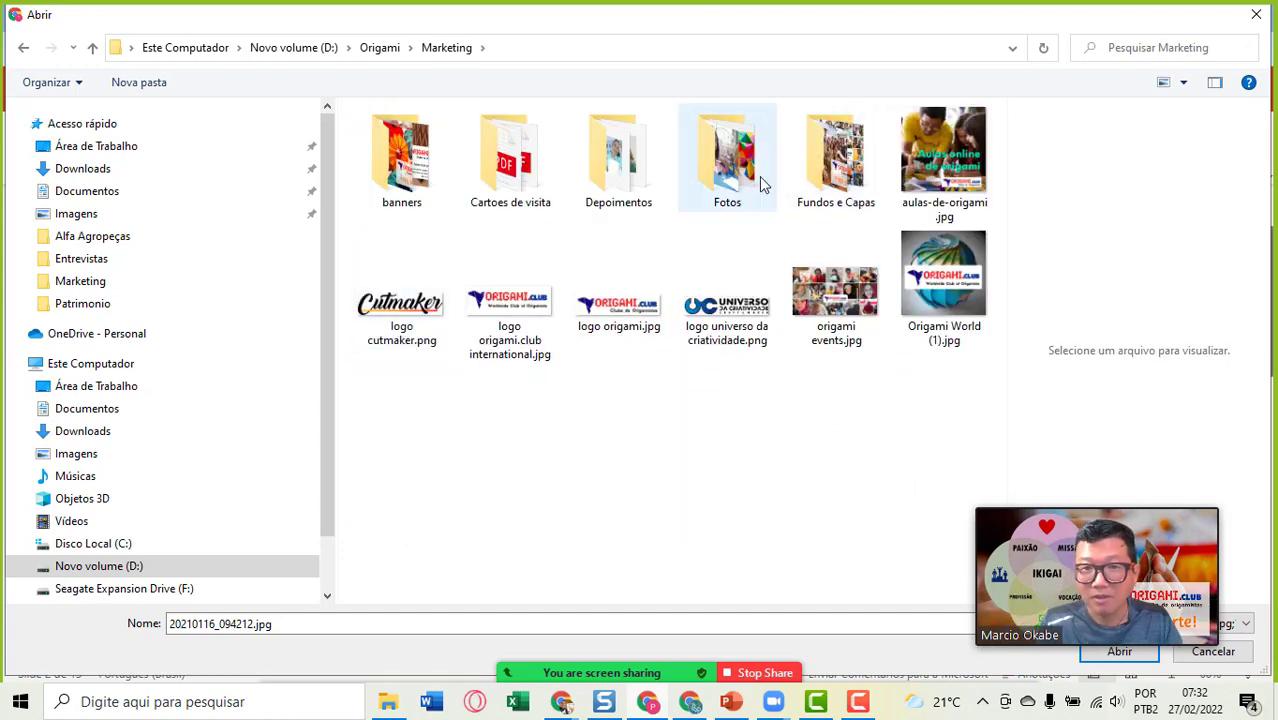
double_click(727, 187)
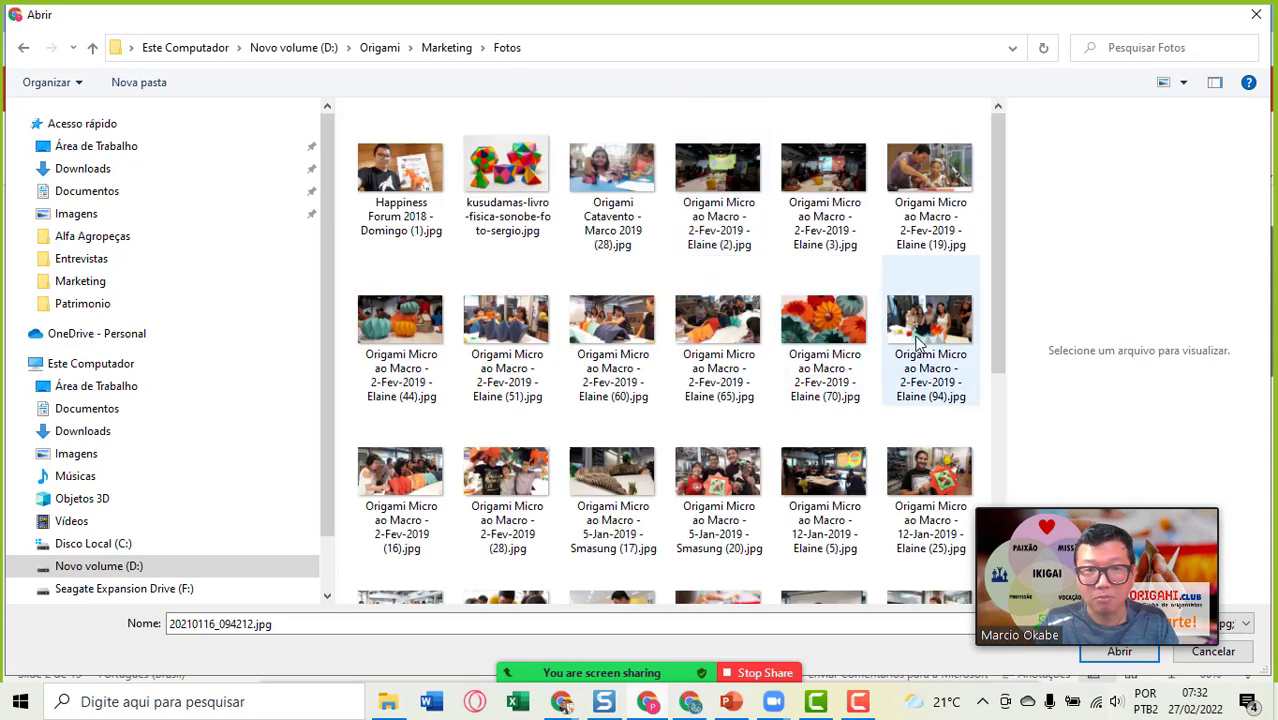
left_click_drag(1000, 262, 1000, 390)
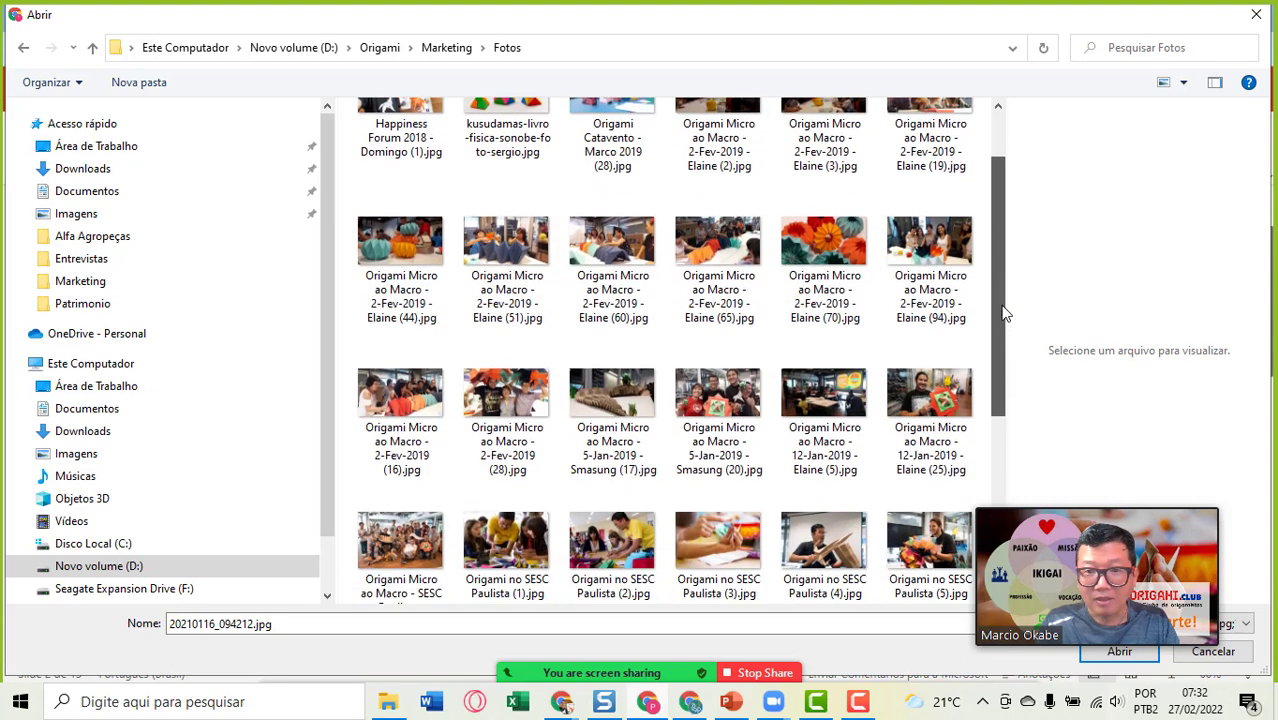
left_click(727, 369)
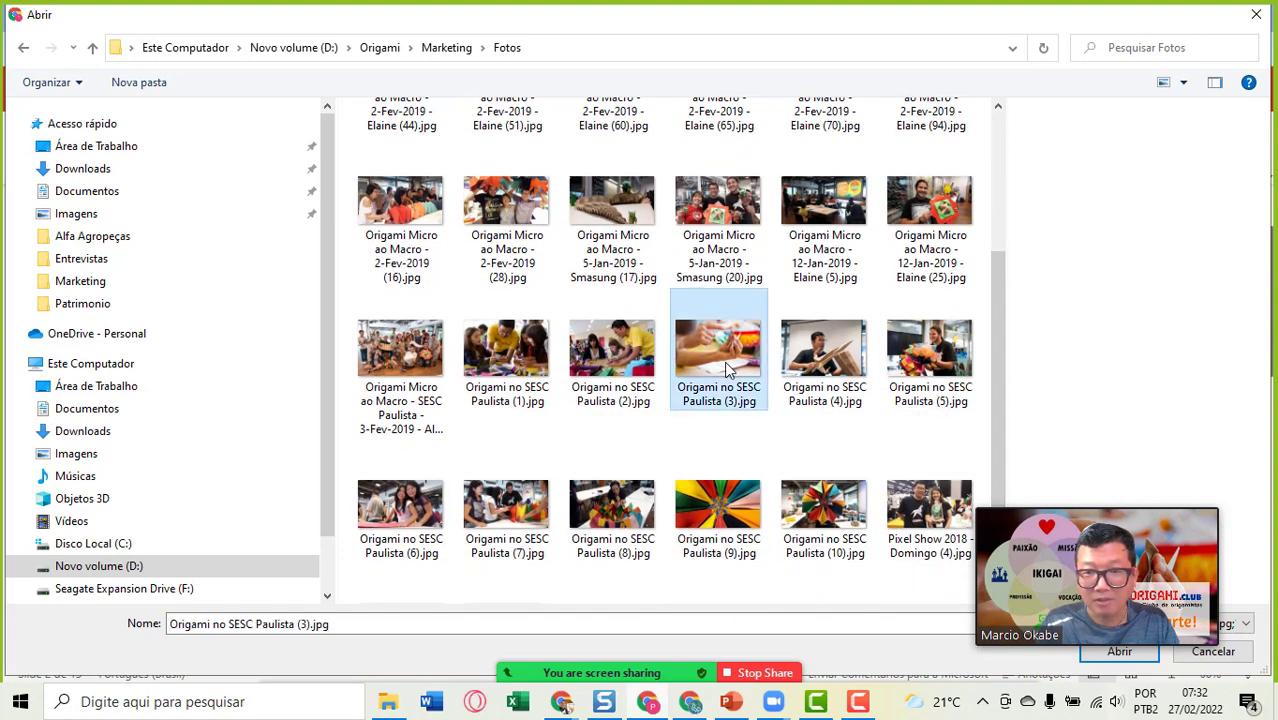
double_click(727, 369)
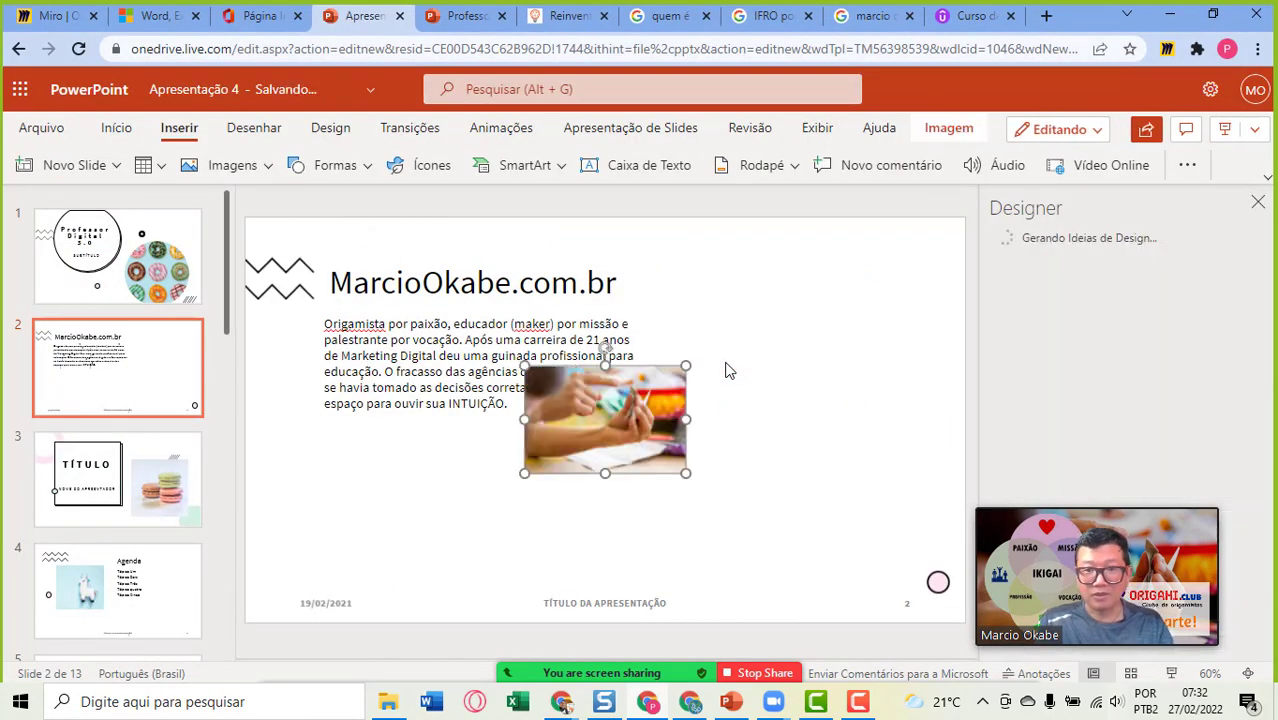
left_click_drag(1112, 518, 215, 470)
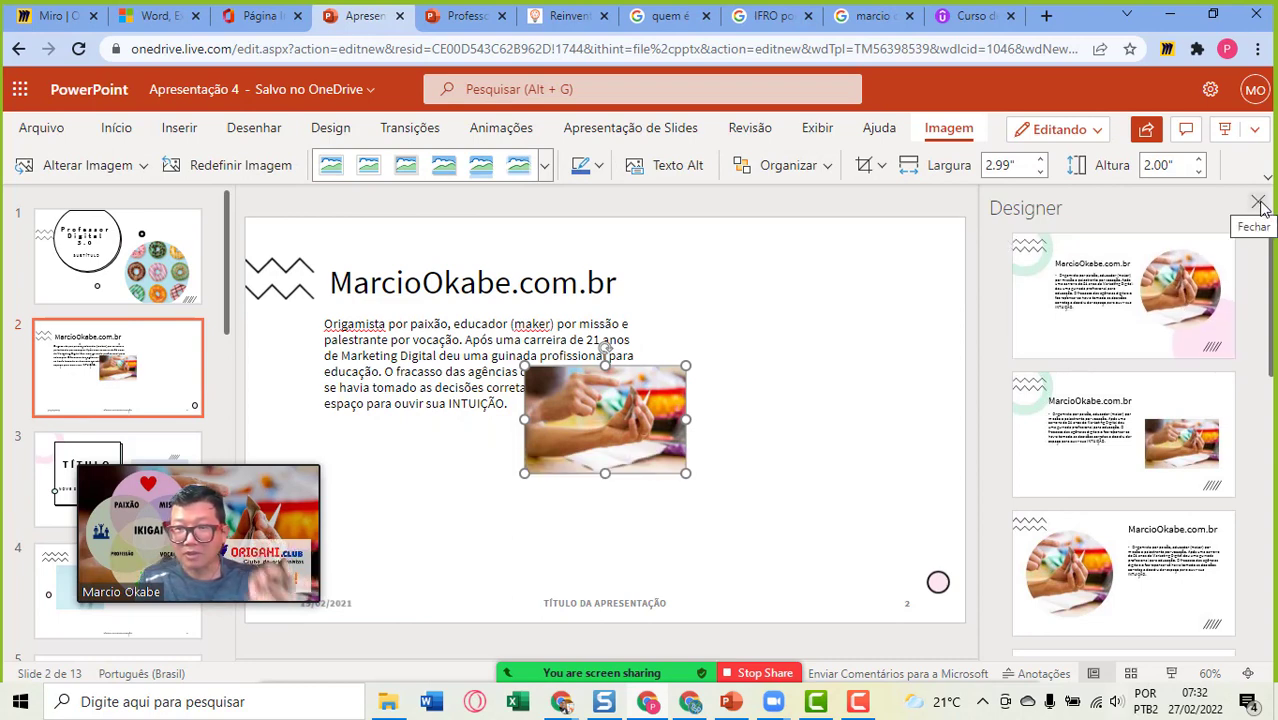
left_click(1258, 204)
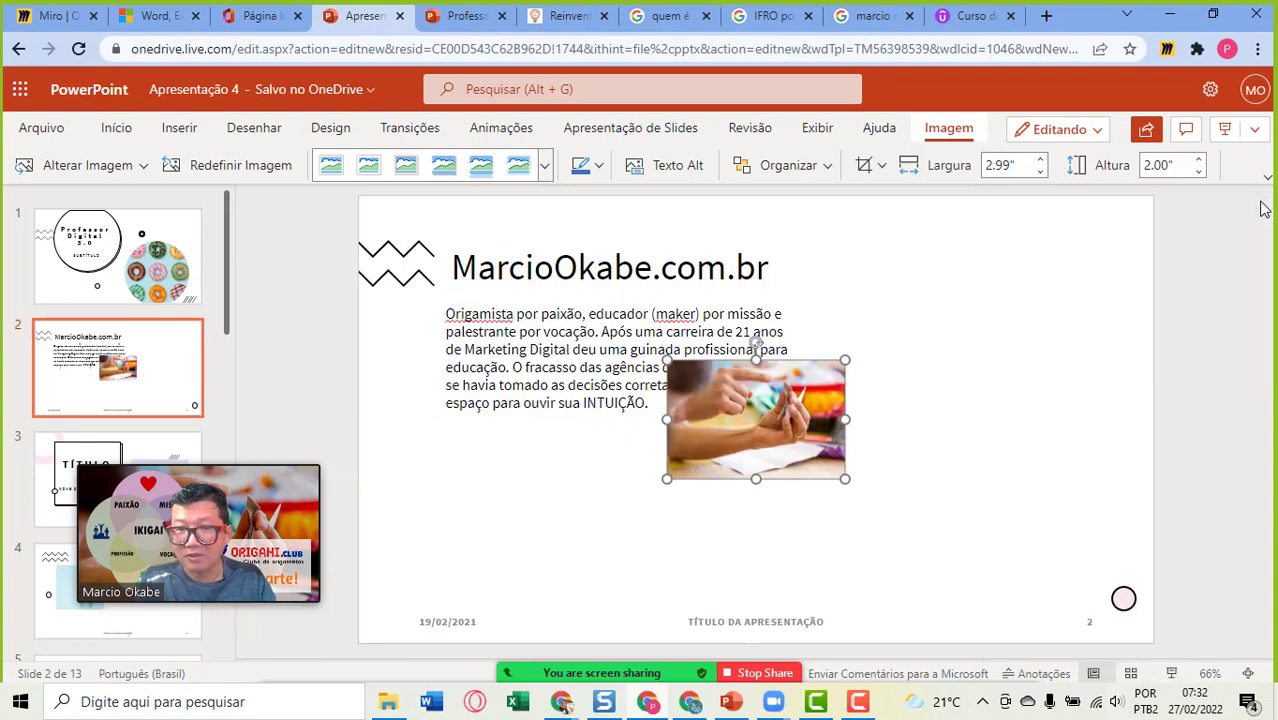
left_click(330, 133)
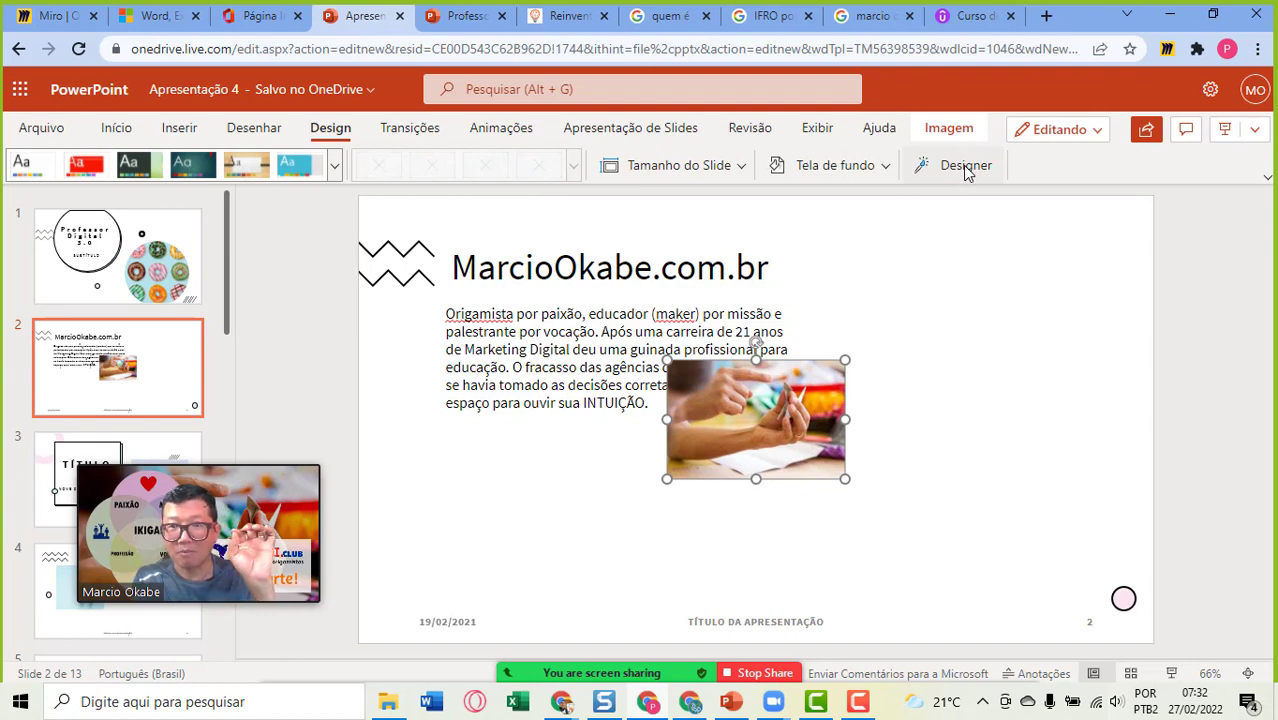
left_click(963, 166)
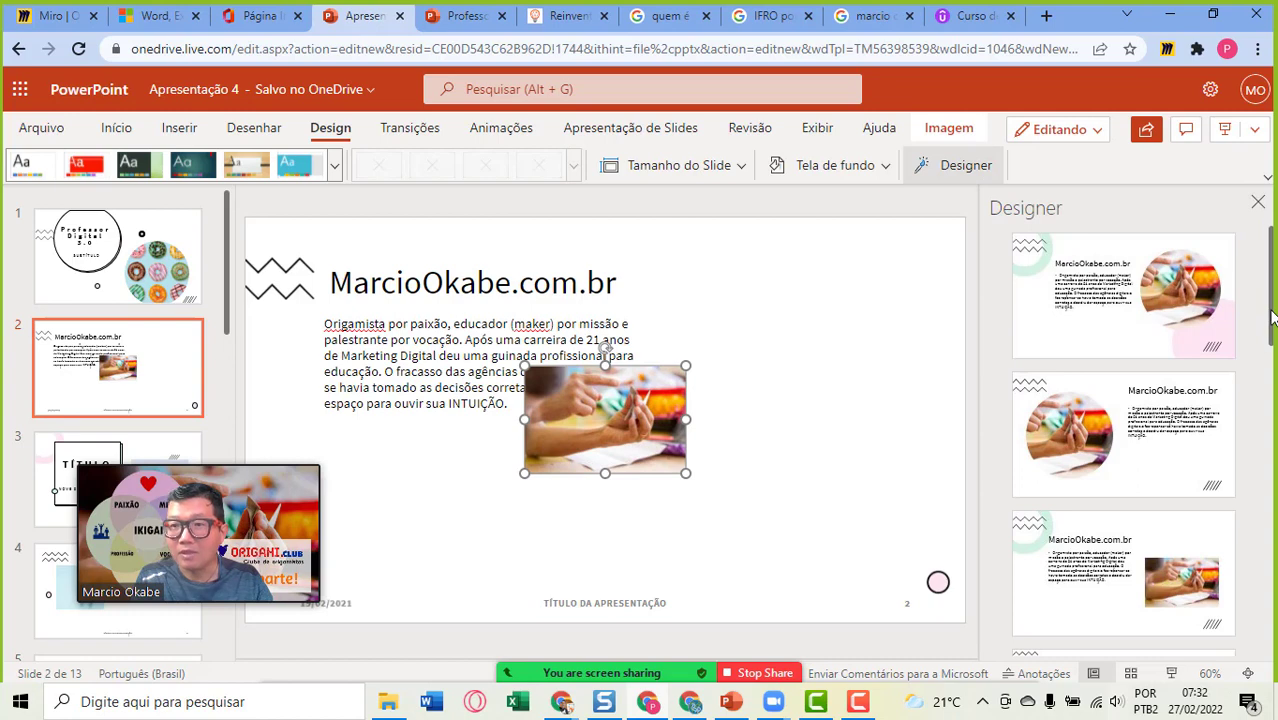
mouse_move(1272, 318)
left_mouse_down()
mouse_move(1274, 645)
mouse_move(1275, 315)
left_mouse_up()
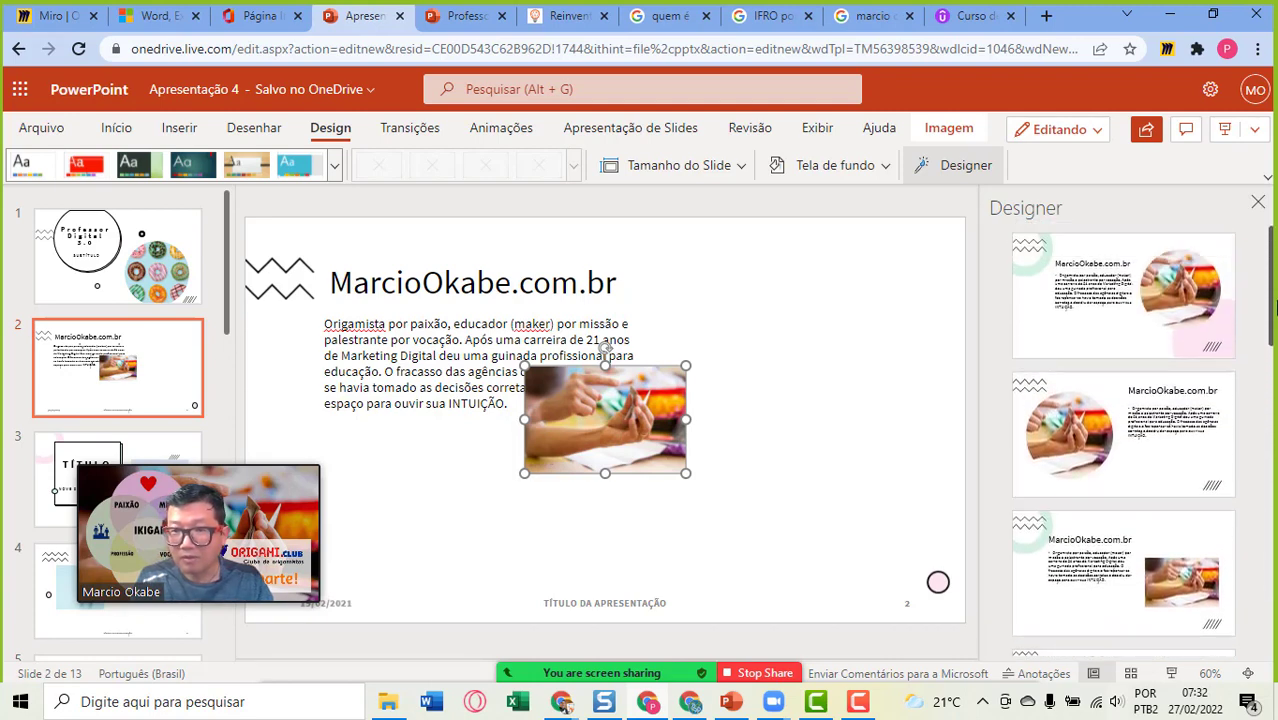
Step: Apply the circular-photo design idea, shift the photo up-right, and shrink and raise the title box
left_click(1173, 320)
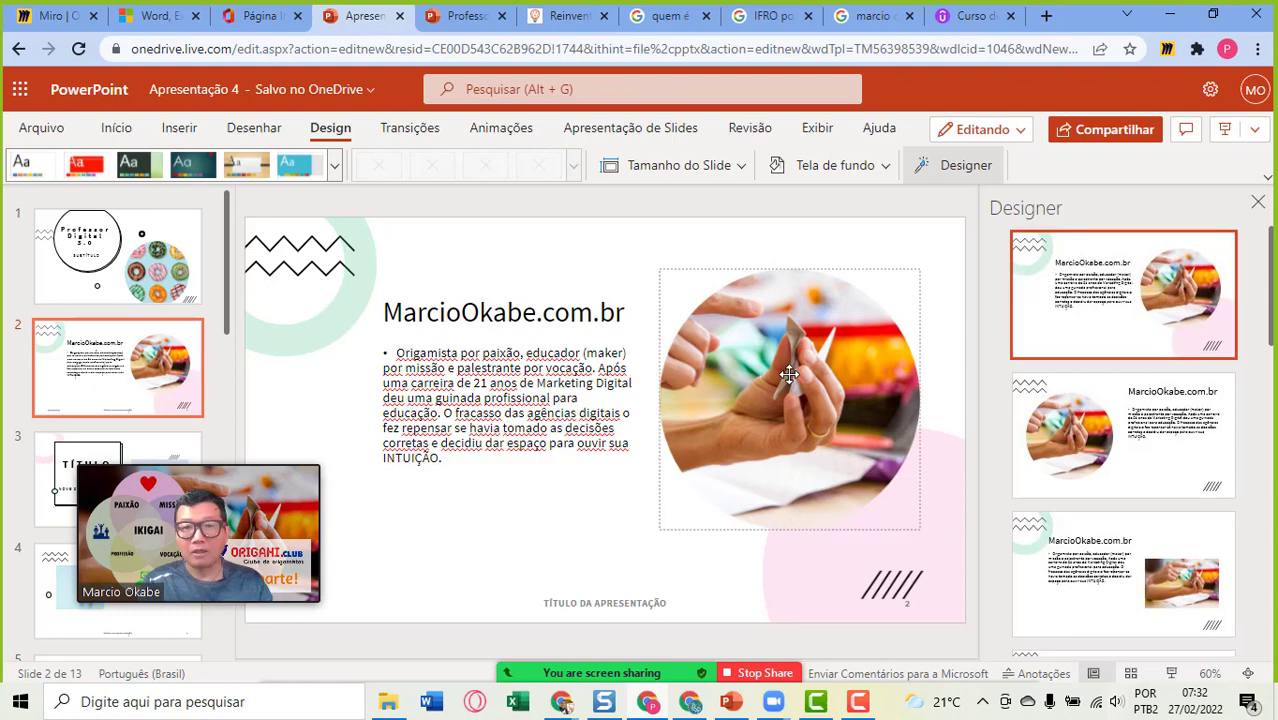
left_click_drag(789, 374, 797, 343)
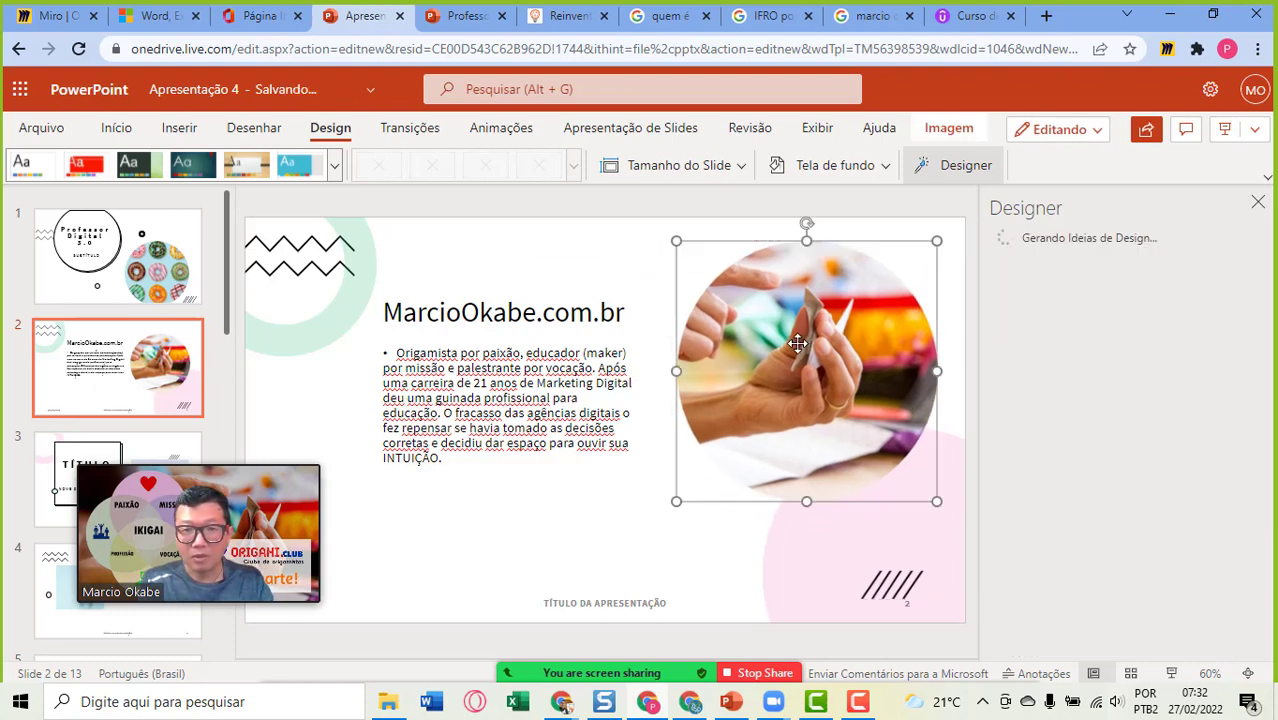
left_click(533, 306)
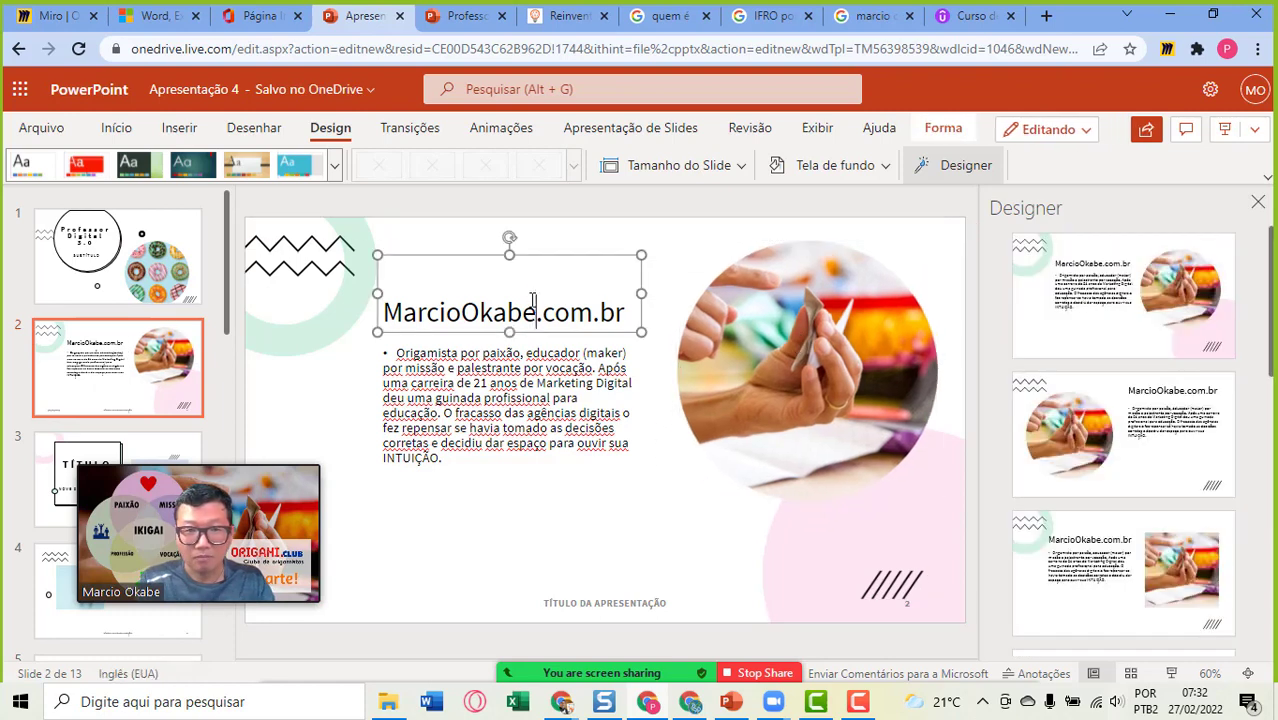
left_click_drag(507, 332, 508, 297)
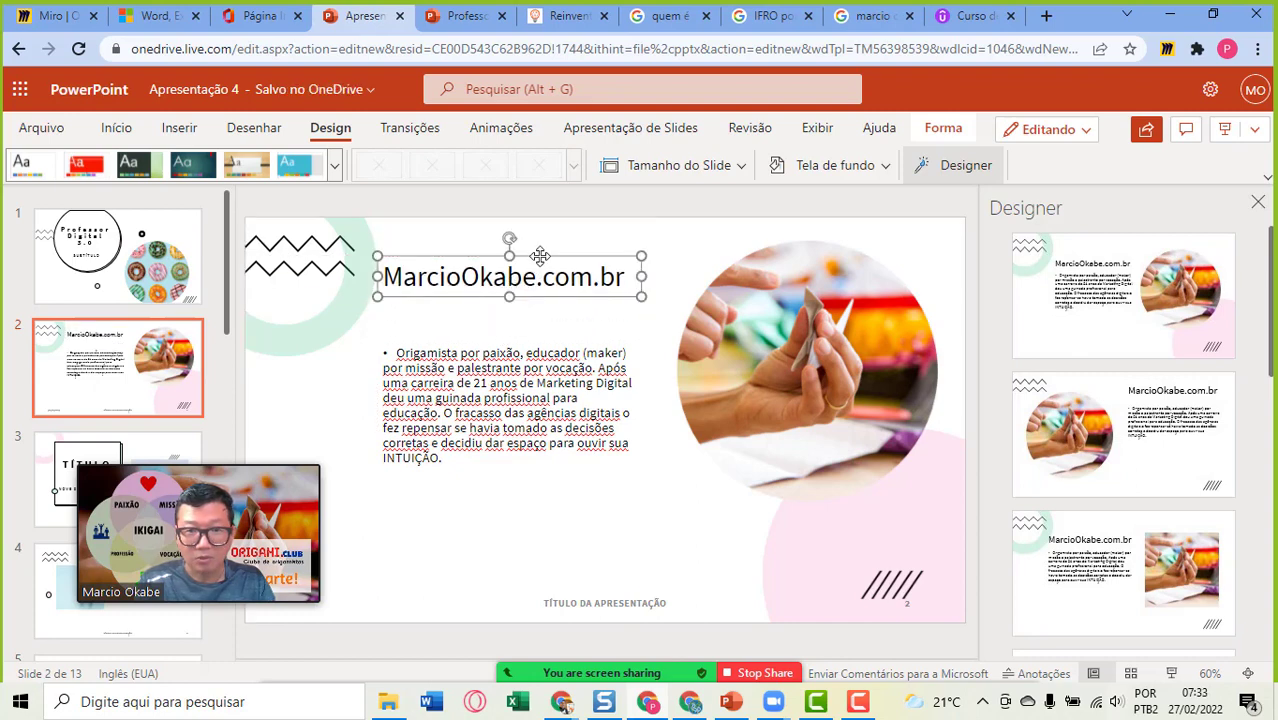
left_click_drag(540, 251, 547, 223)
Step: Move the bio text box up so it sits directly beneath the title
left_click(537, 352)
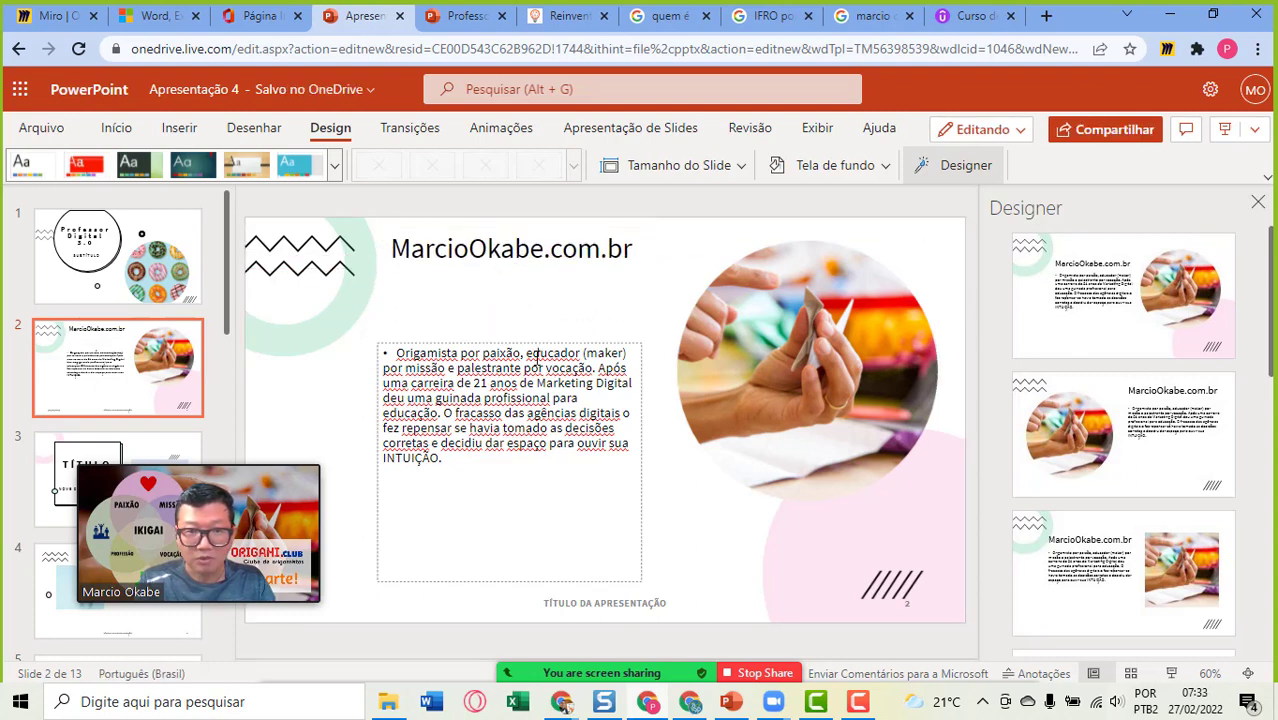
left_click_drag(536, 338, 538, 264)
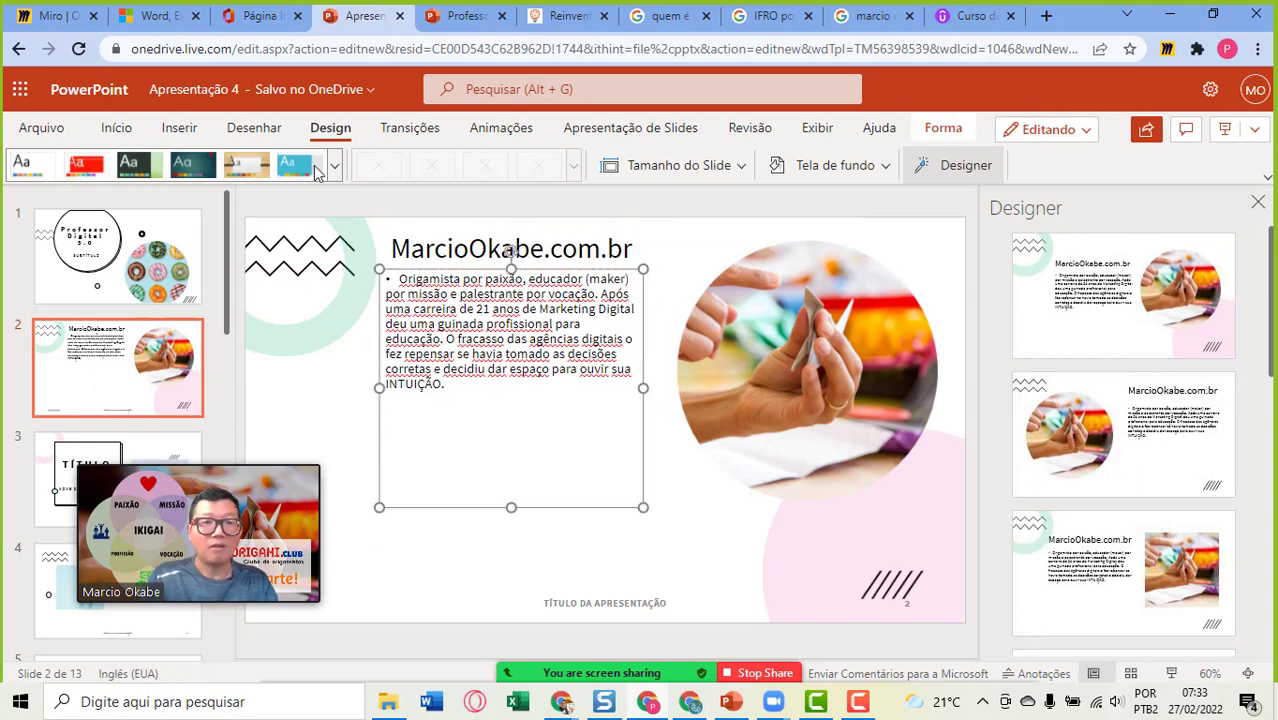
left_click(181, 130)
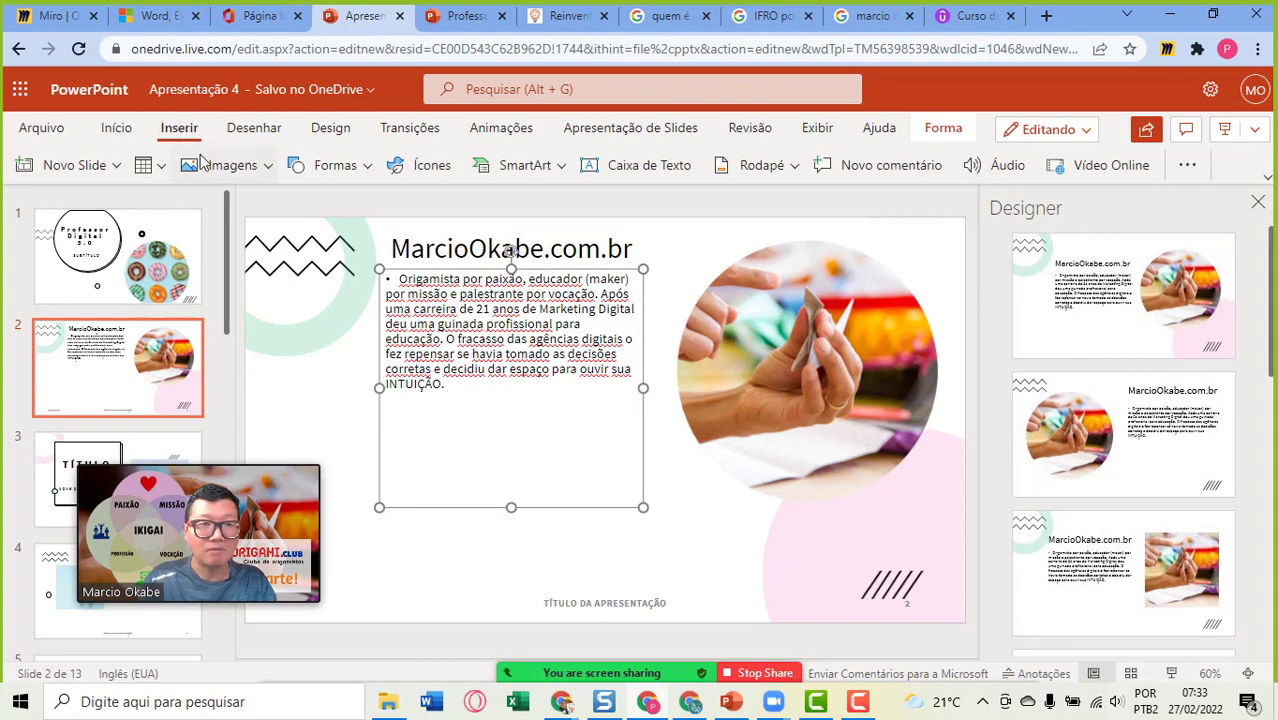
Step: Insert 'Happiness Forum 2018 - Domingo (1).jpg' from this device onto slide 2 via Imagens
left_click(201, 162)
left_click(253, 242)
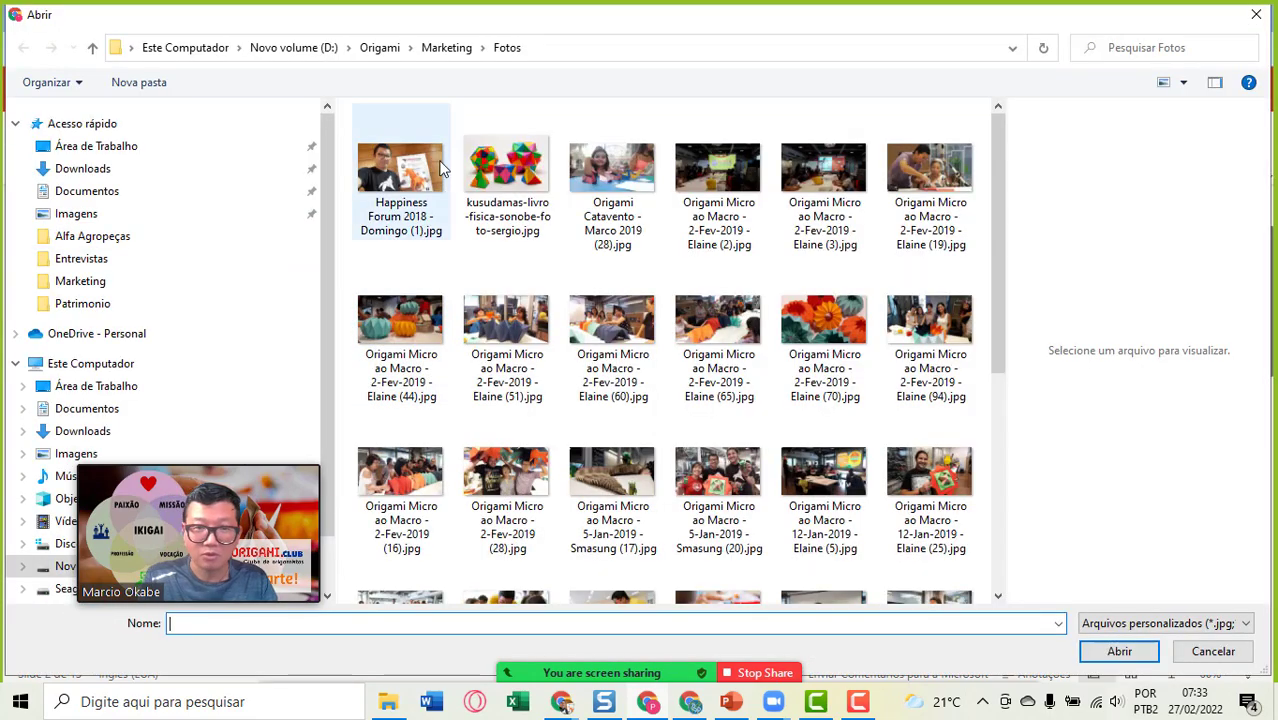
left_click(417, 180)
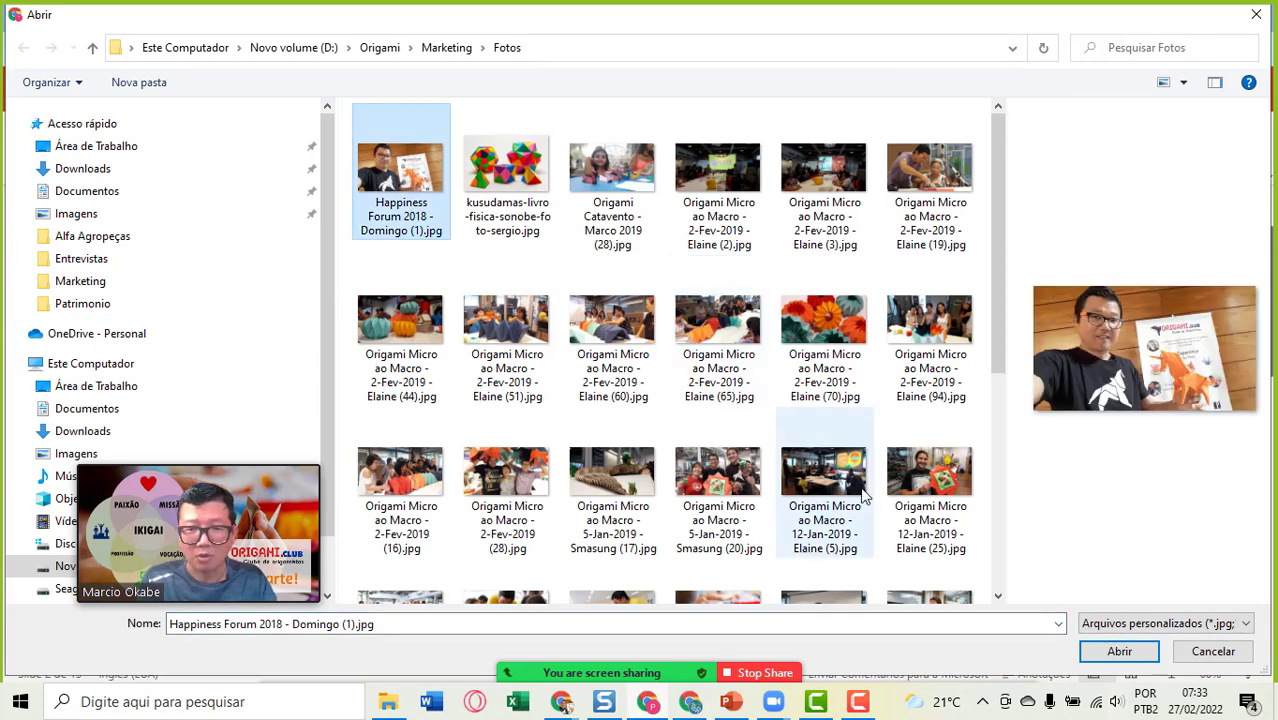
left_click(1119, 651)
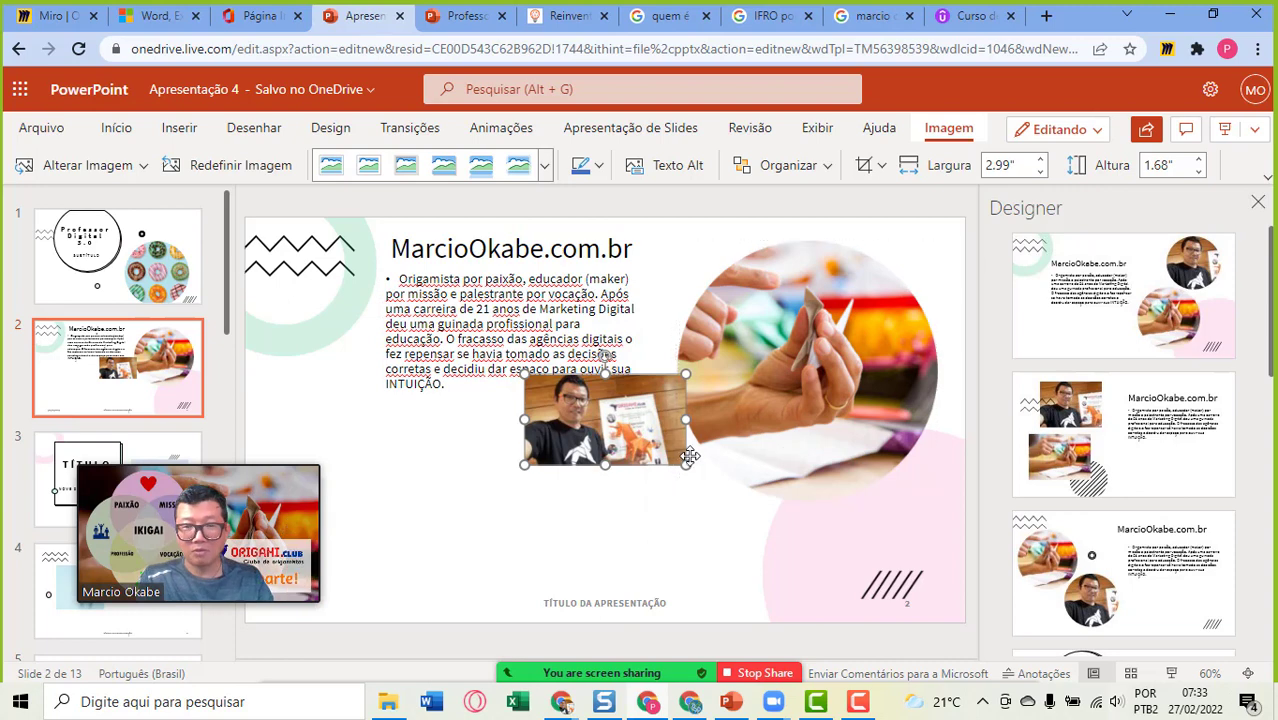
Step: Place the new photo below the bio text and enlarge it to 4.94" × 2.78"
left_click_drag(664, 433, 499, 519)
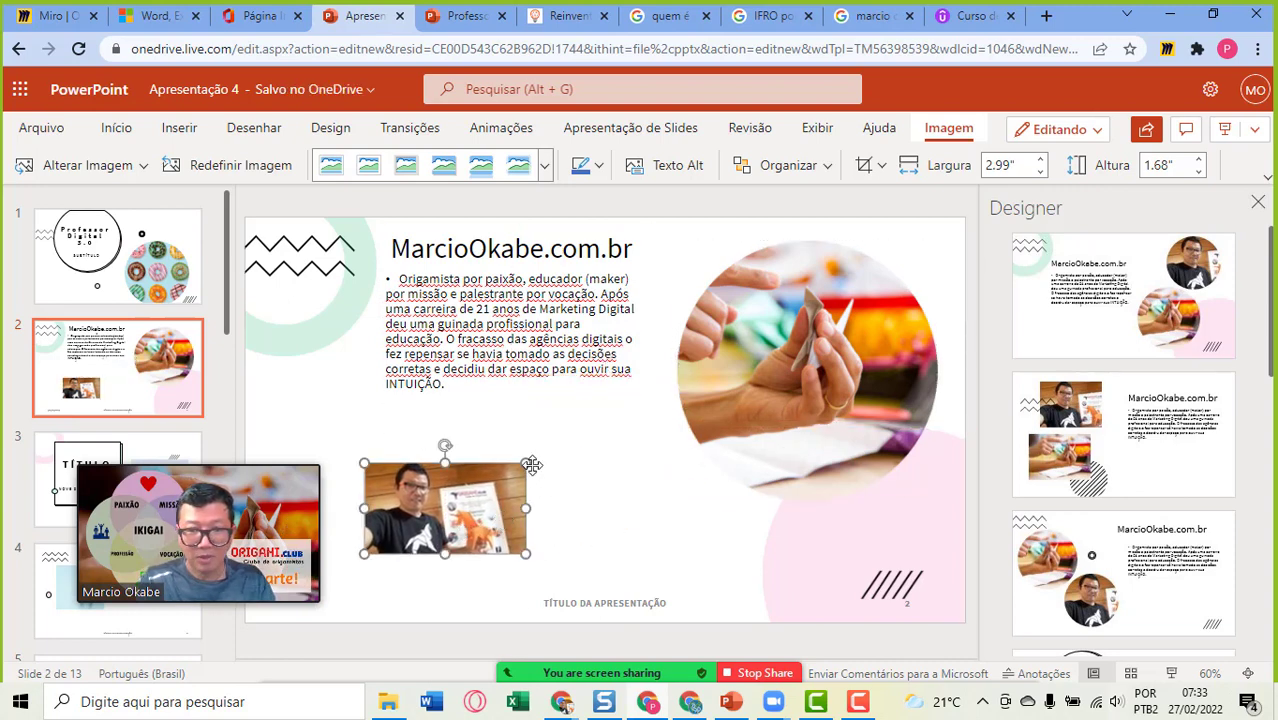
left_click_drag(527, 461, 633, 400)
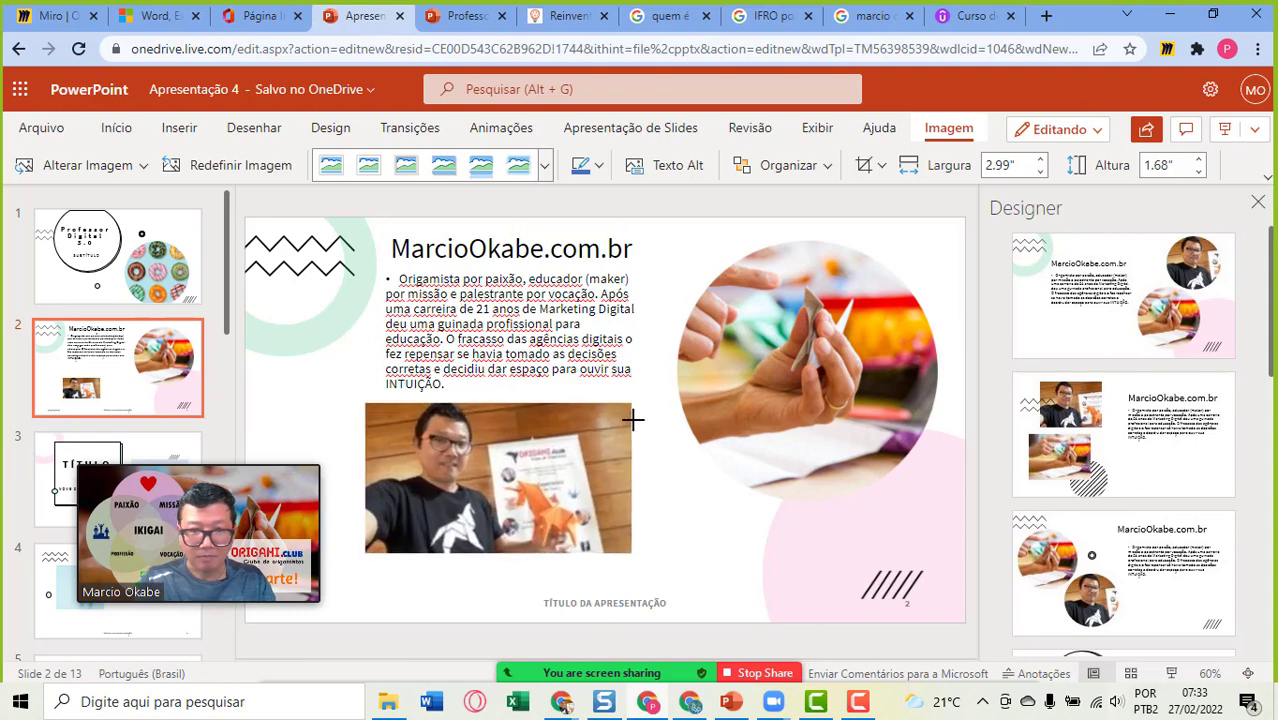
left_click_drag(555, 455, 572, 455)
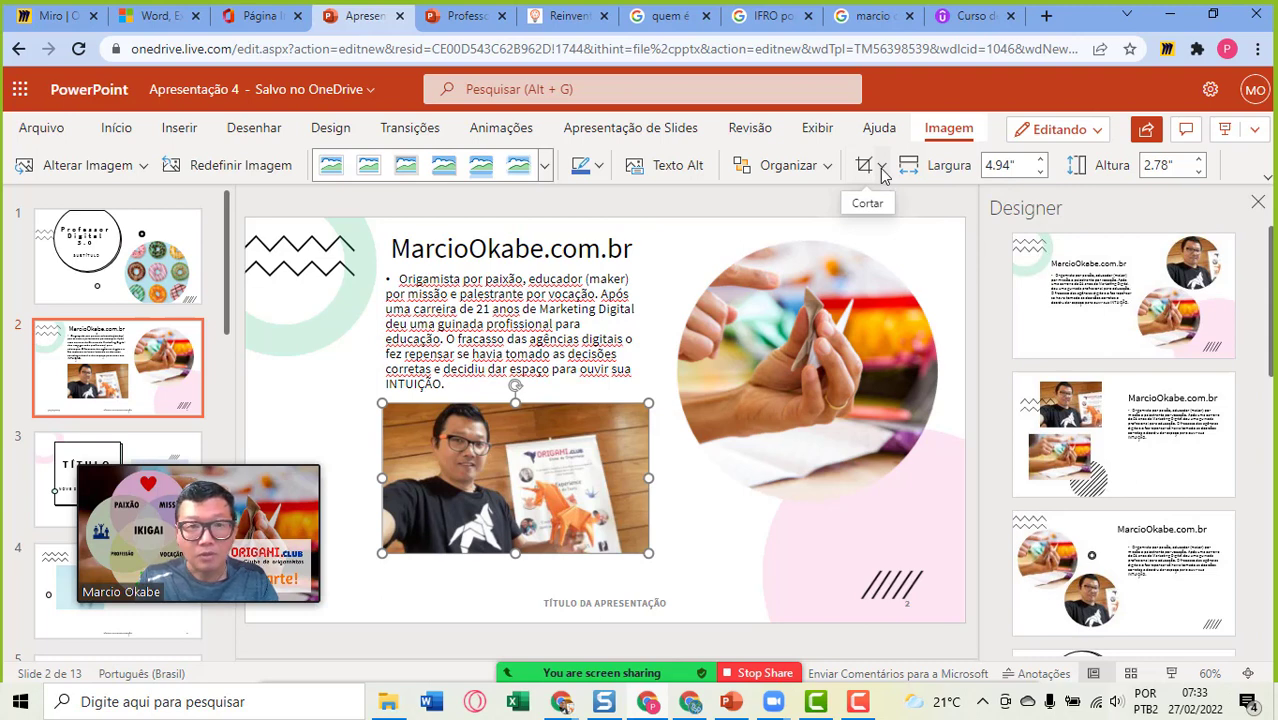
Step: Reselect the photo and bring up the Imagem formatting tools
left_click(638, 330)
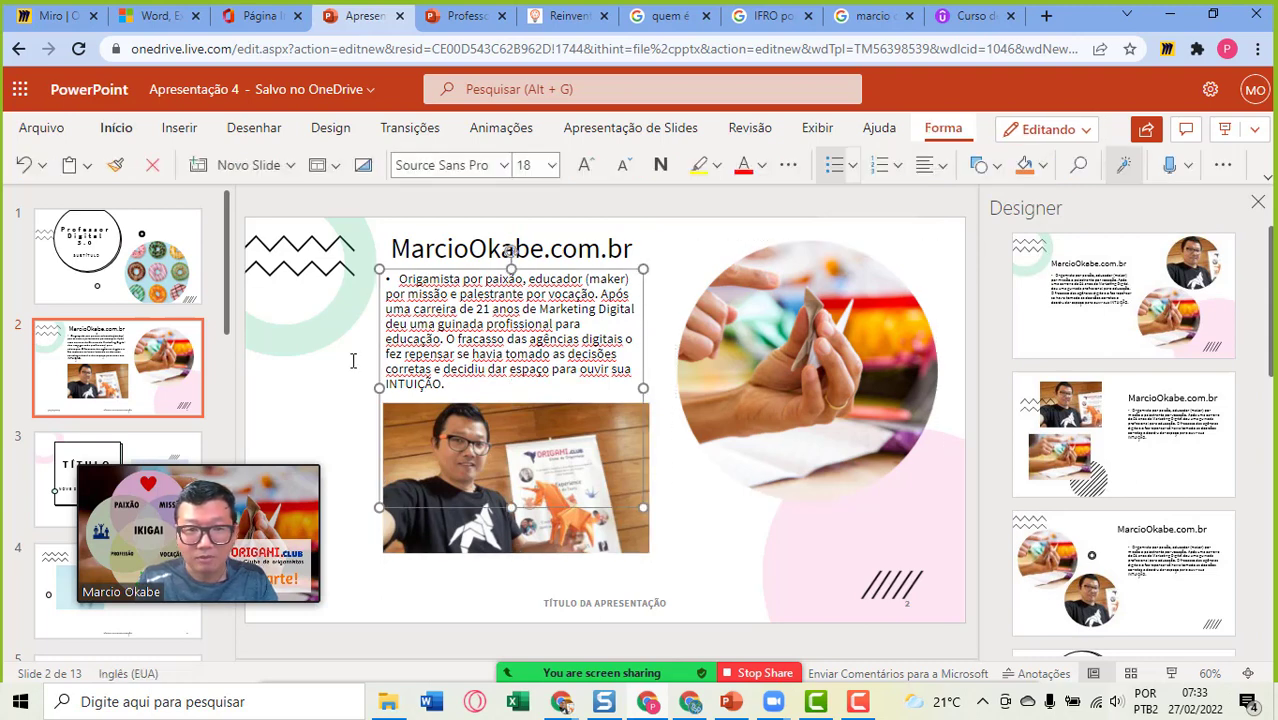
left_click(323, 379)
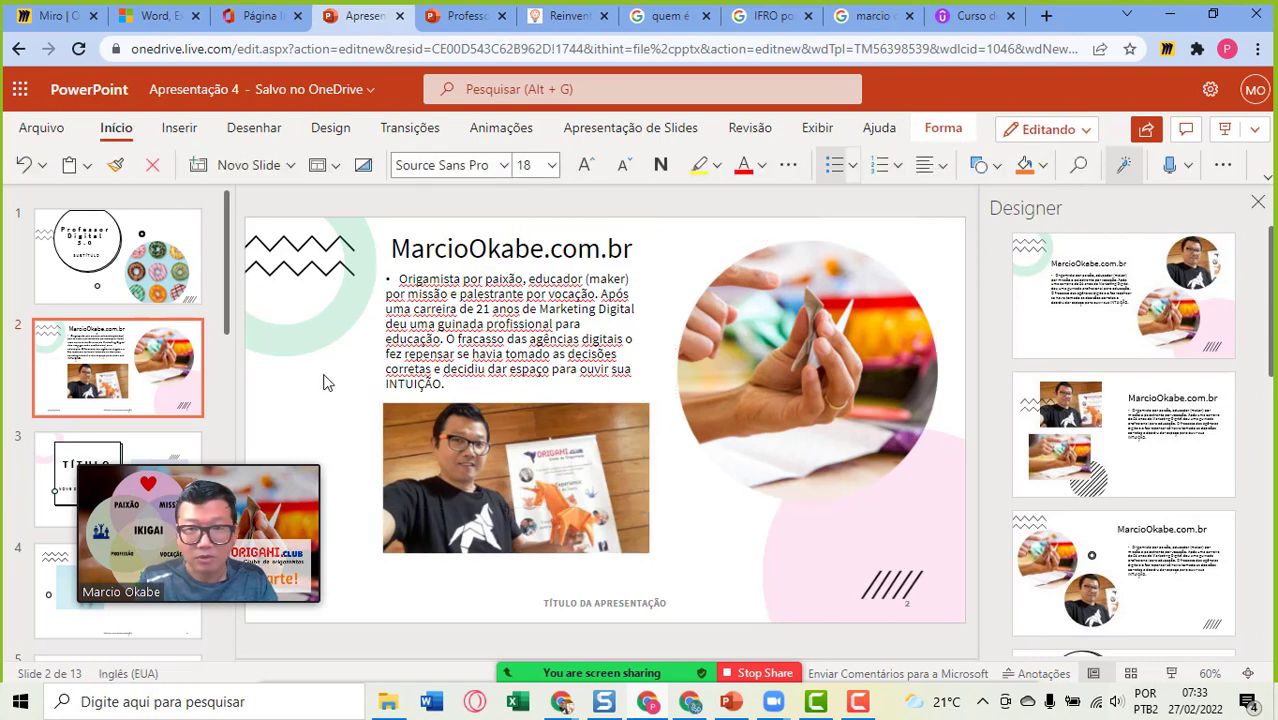
left_click(499, 459)
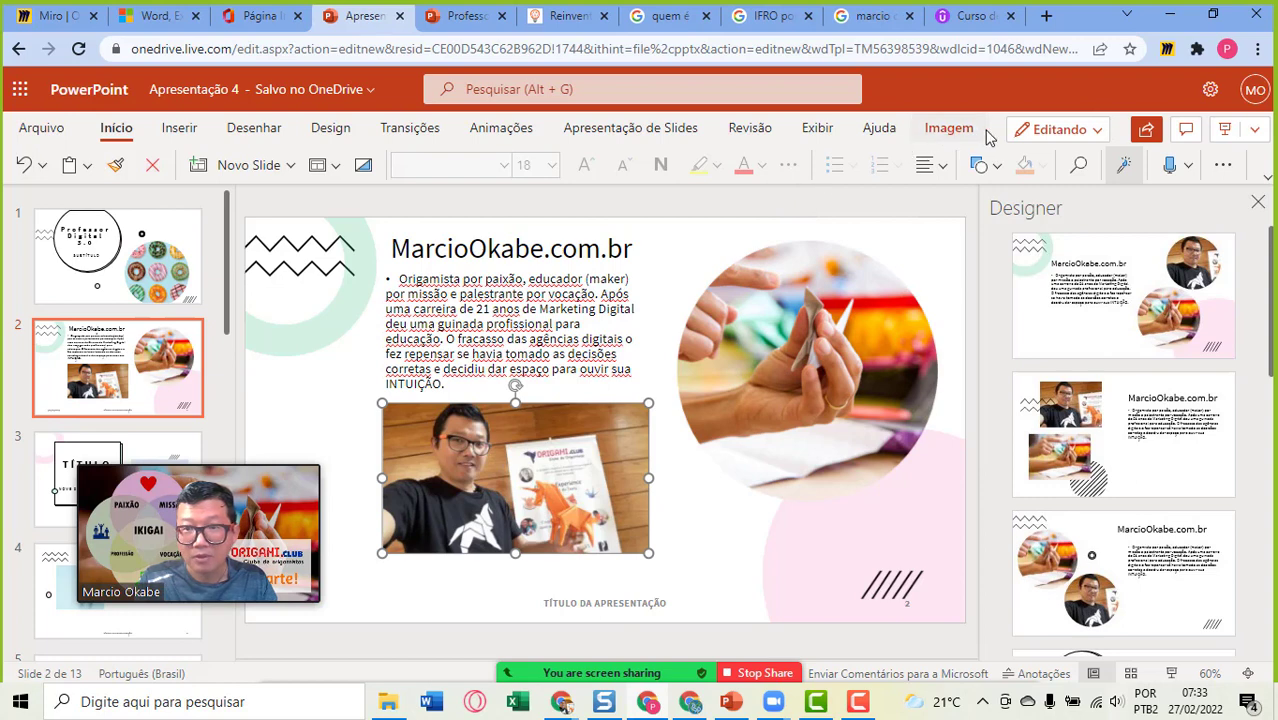
left_click(949, 128)
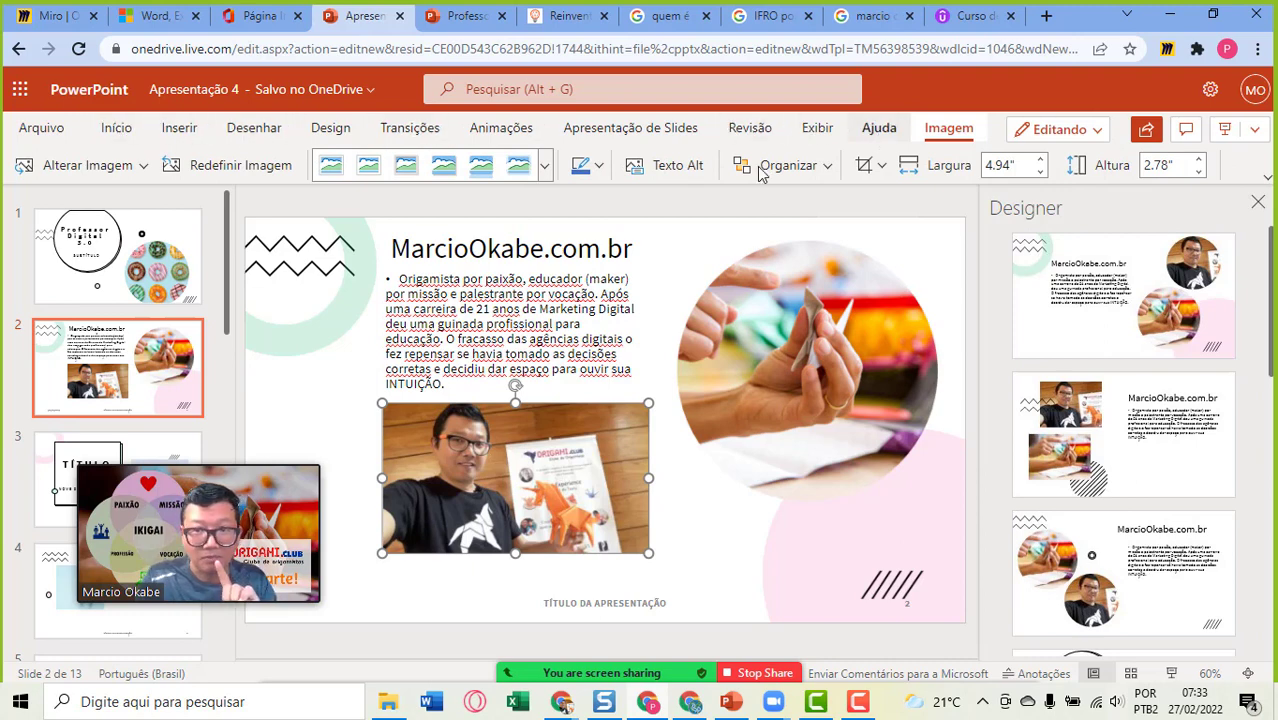
left_click(340, 383)
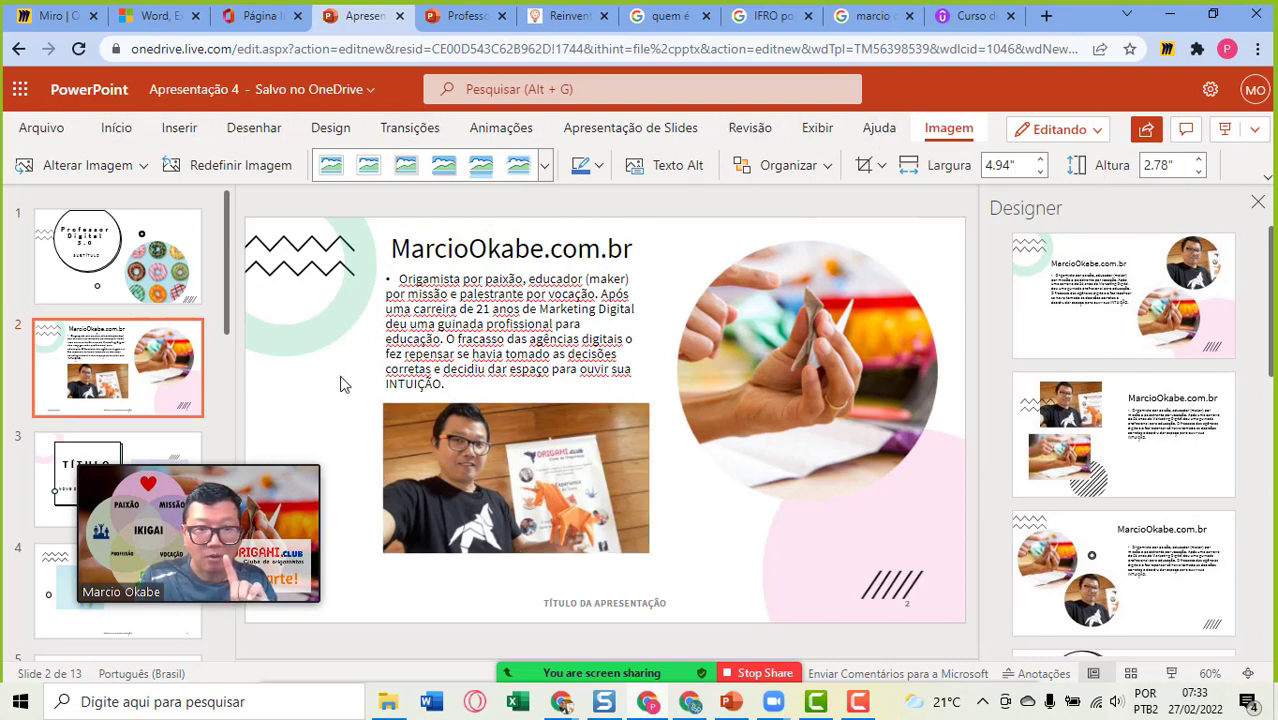
left_click(469, 449)
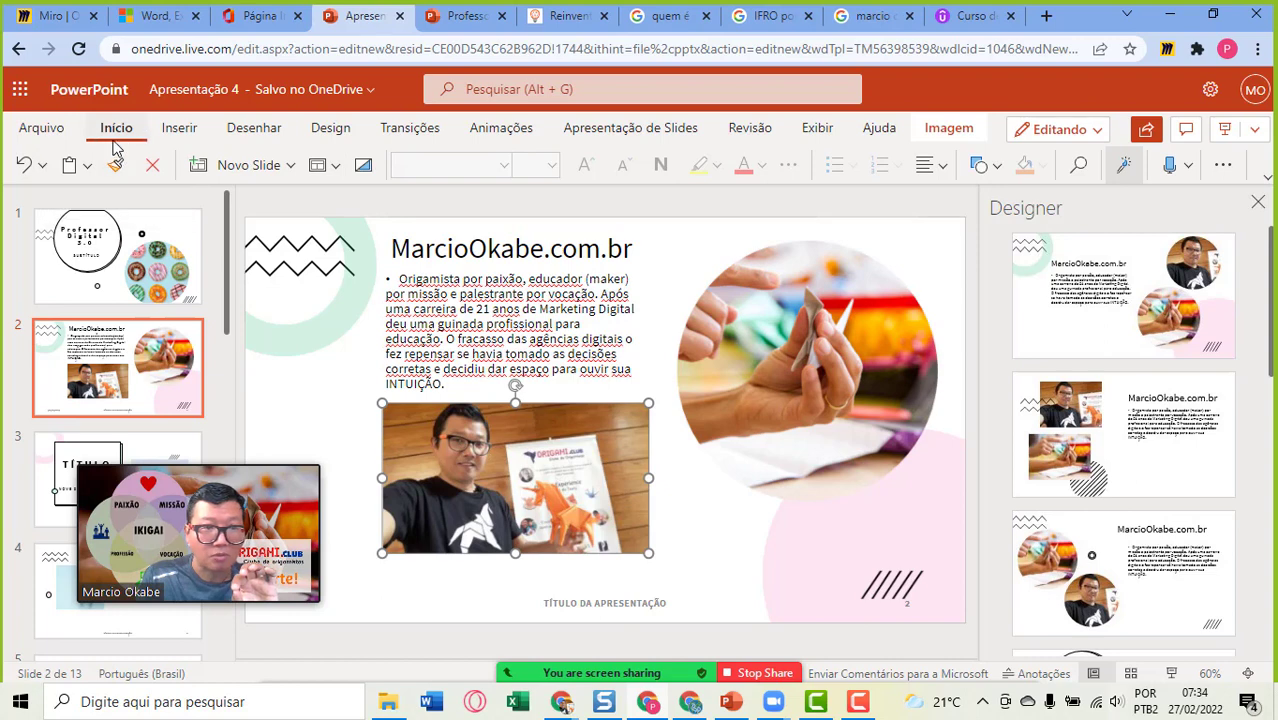
left_click(949, 129)
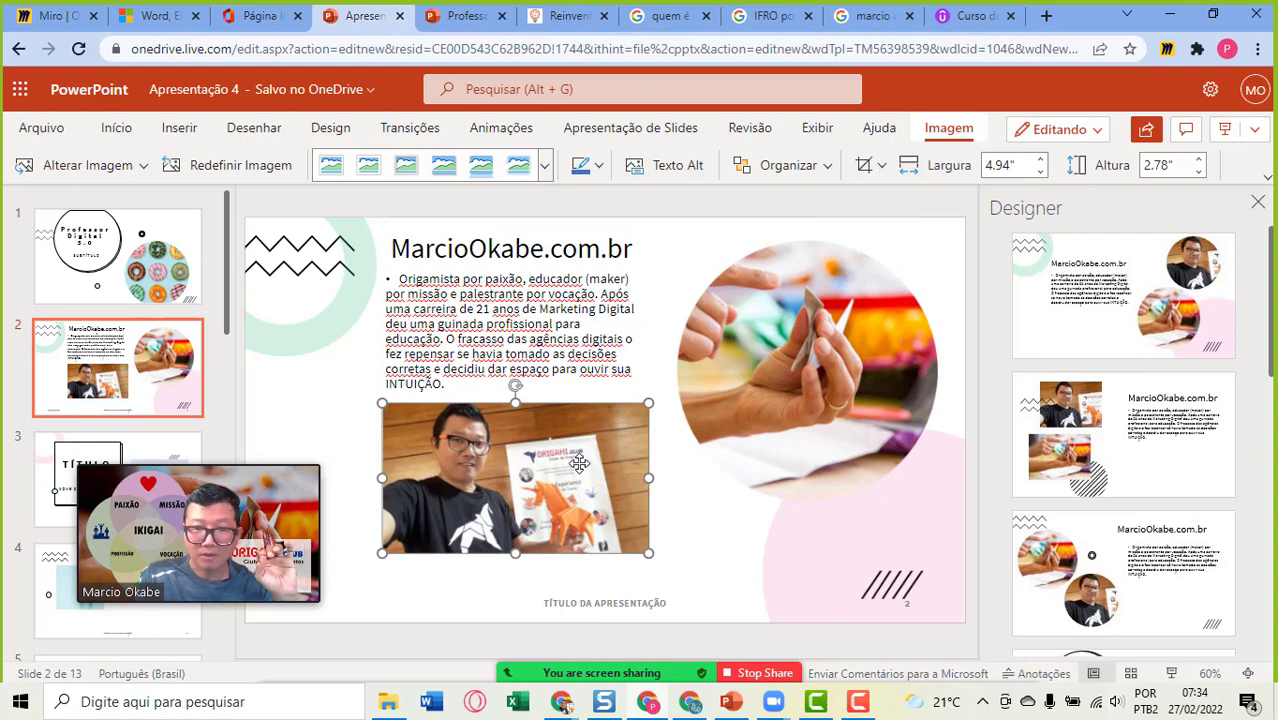
Step: Crop the Happiness Forum photo, trimming its right side and the dark left strip
right_click(579, 463)
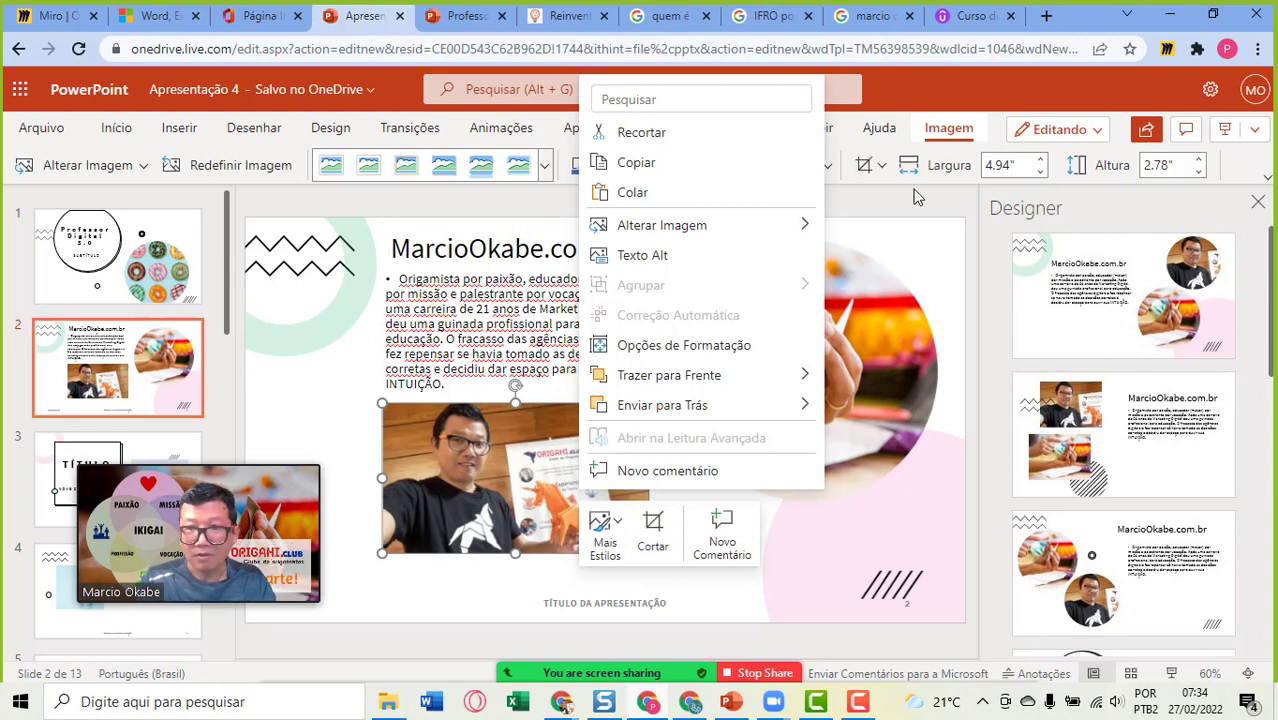
left_click(882, 168)
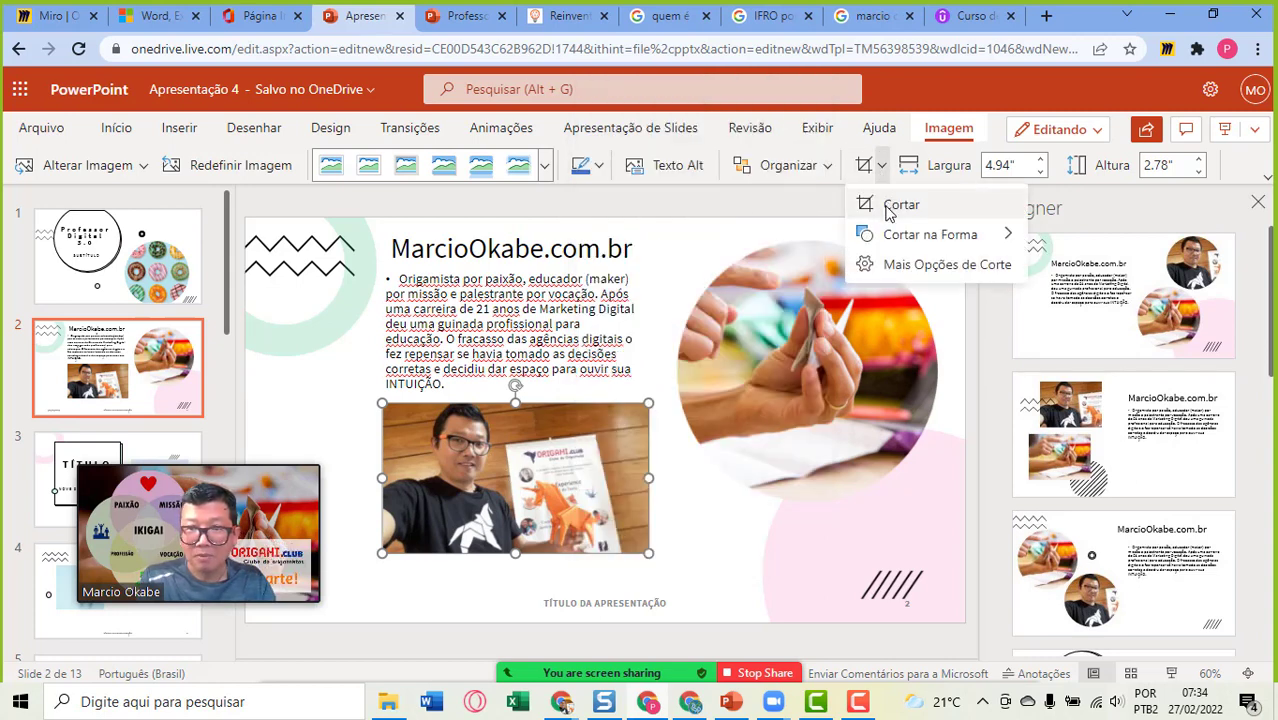
left_click(888, 205)
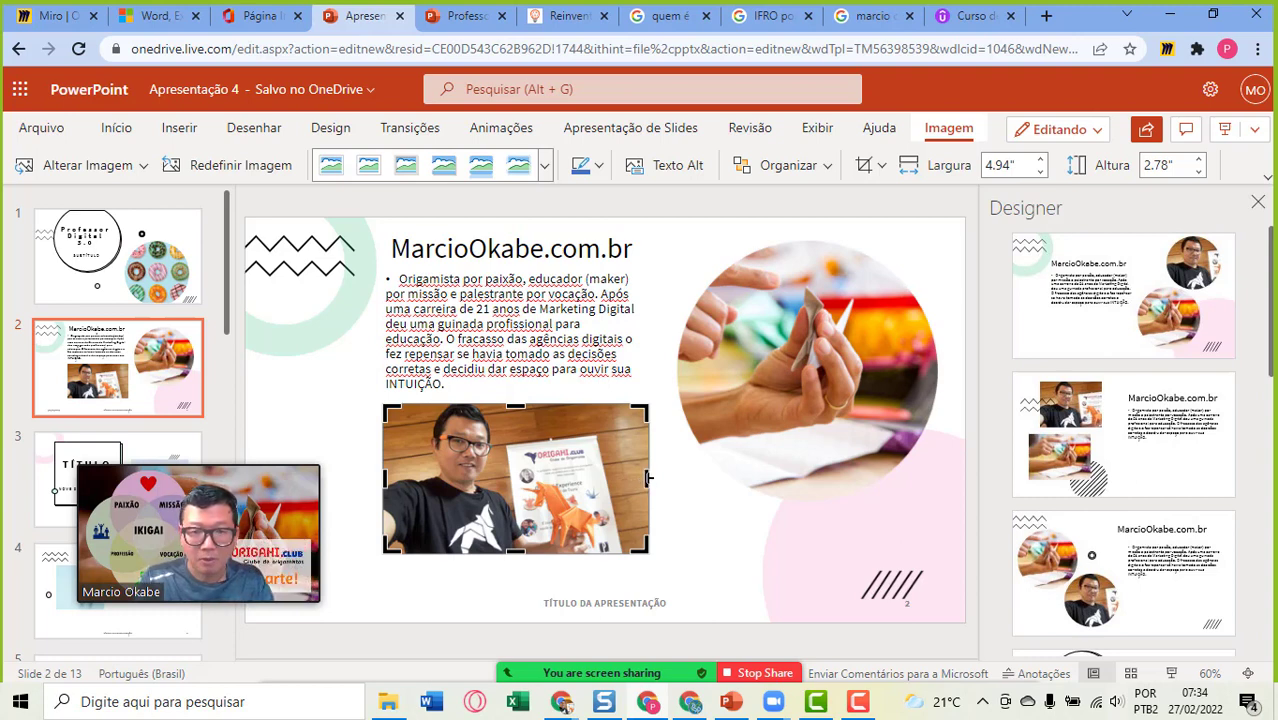
mouse_move(648, 478)
left_mouse_down()
mouse_move(576, 478)
mouse_move(598, 478)
left_mouse_up()
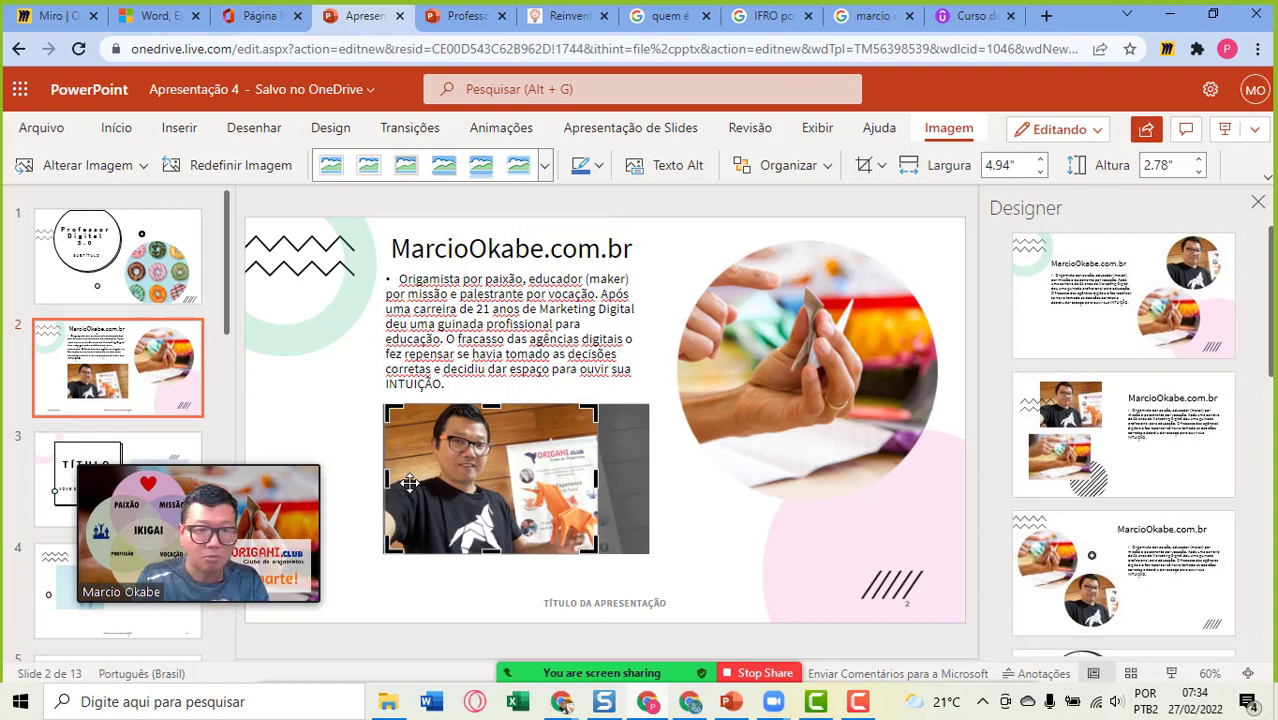
left_click_drag(407, 483, 369, 483)
left_click_drag(394, 482, 392, 482)
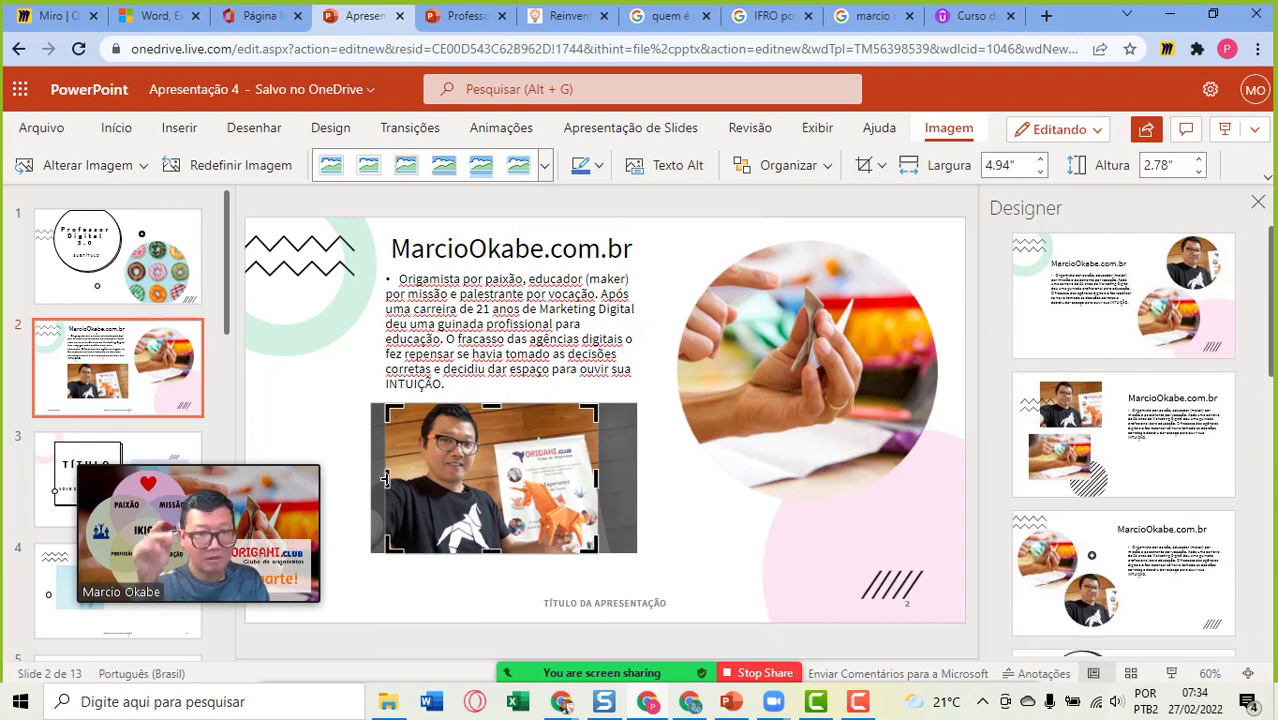
left_click_drag(387, 479, 419, 471)
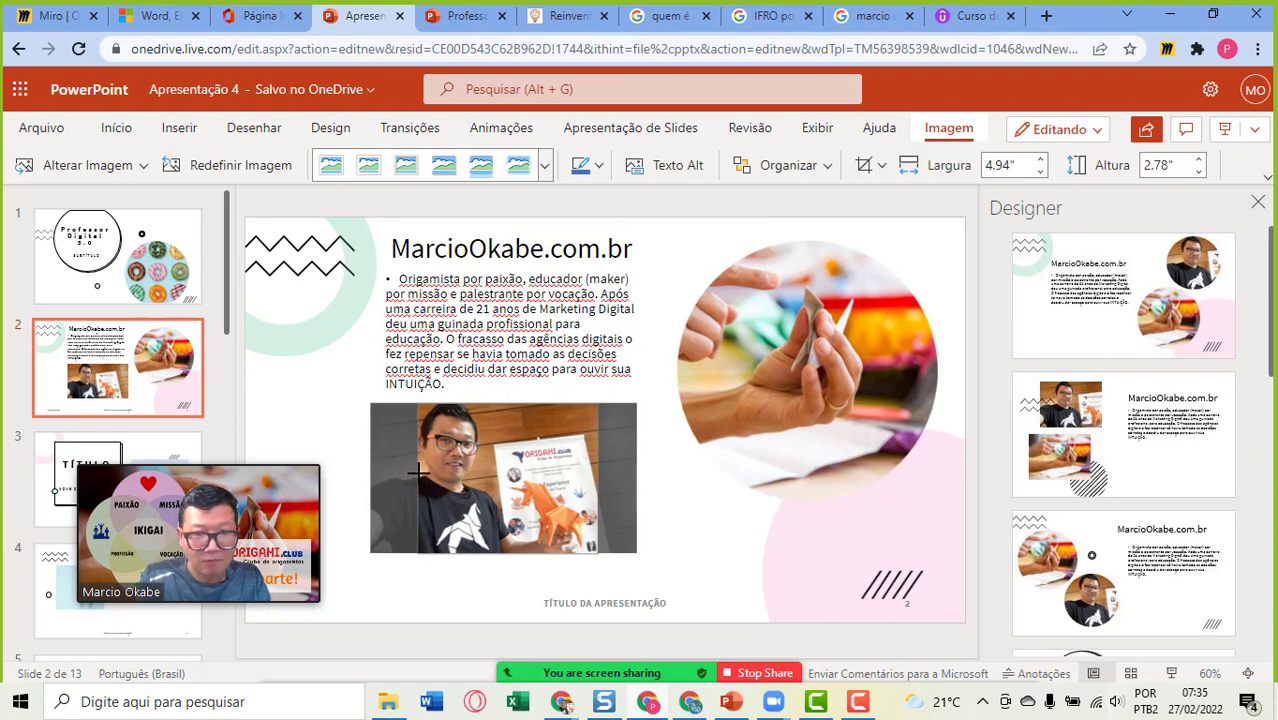
left_click(335, 434)
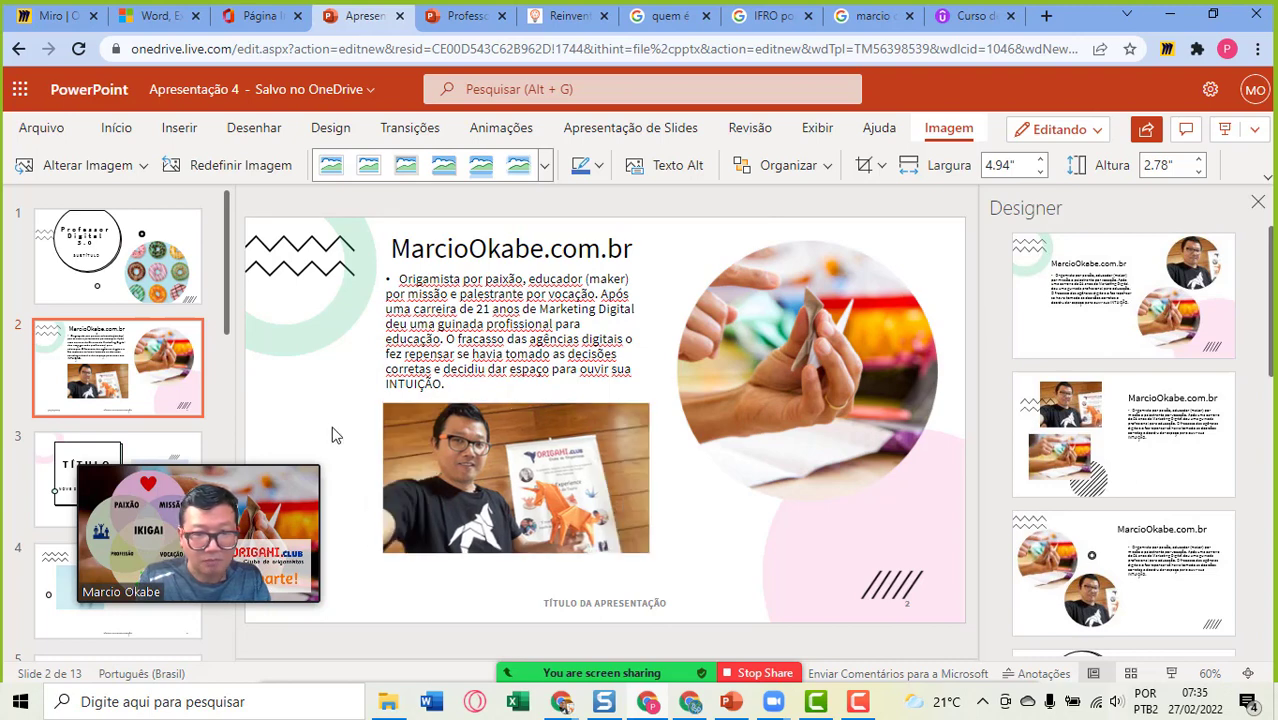
Step: Crop the photo to a heart shape using Cortar para Forma
left_click(470, 453)
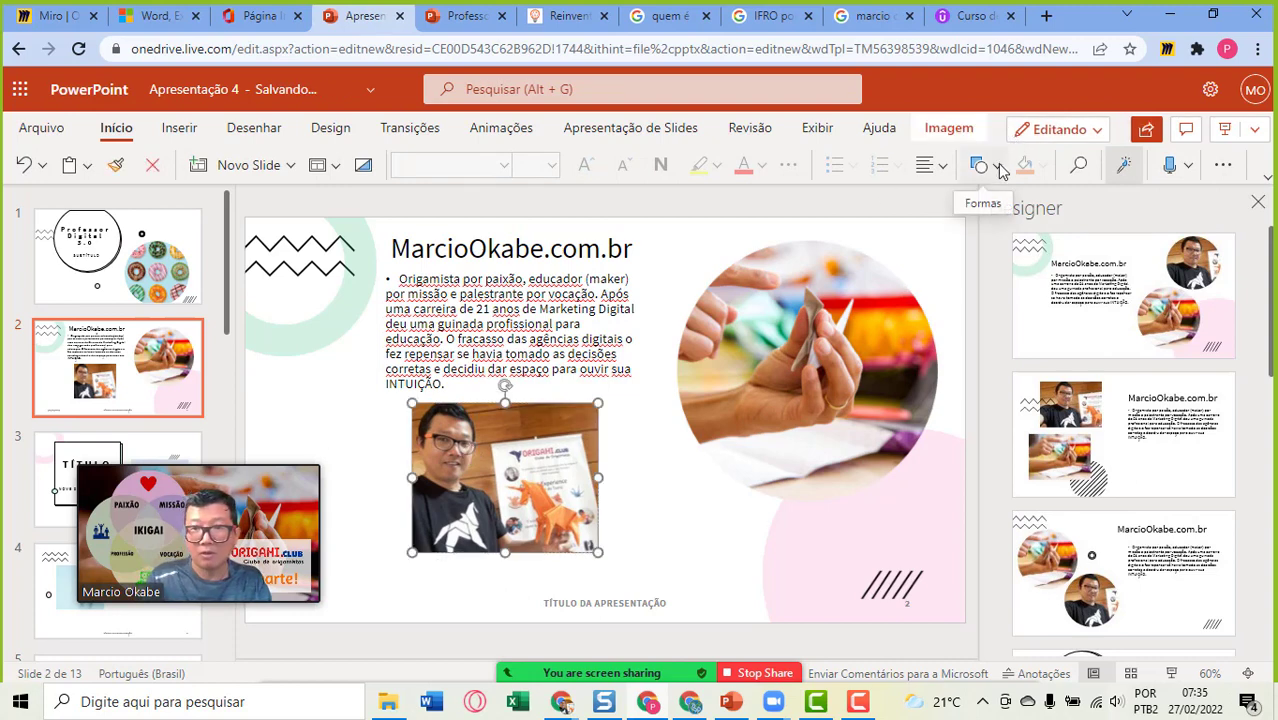
left_click(960, 132)
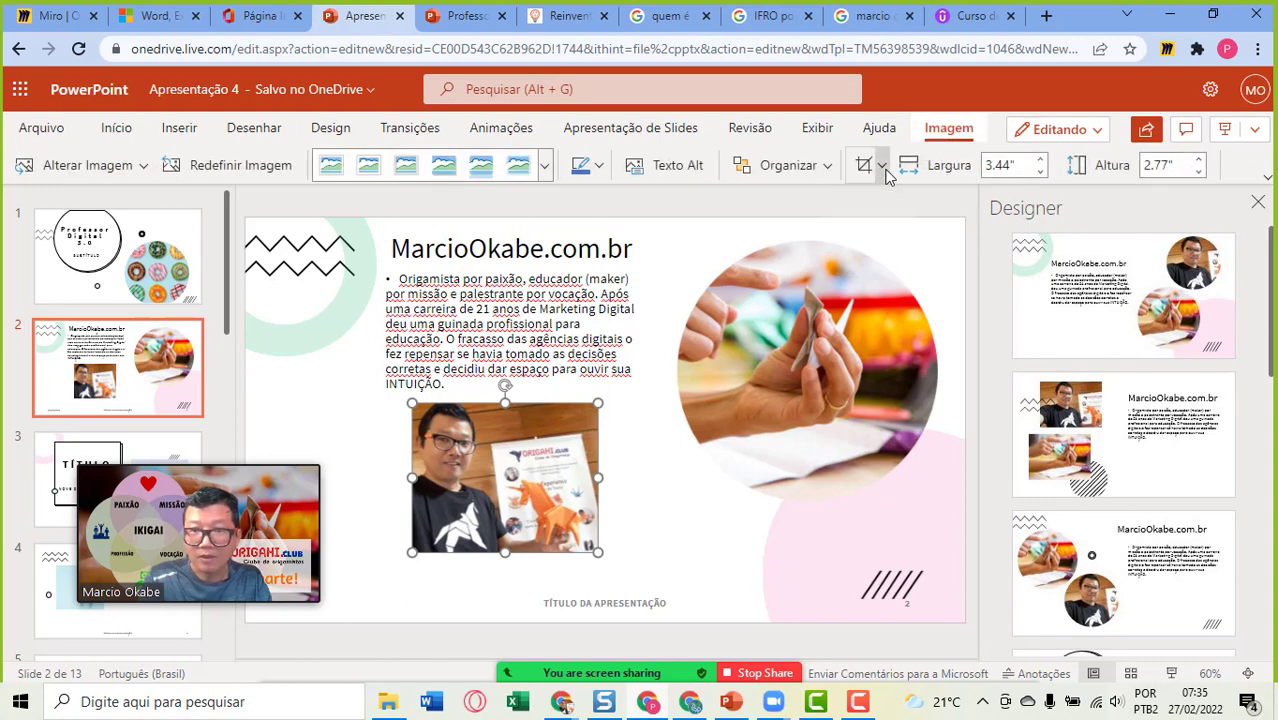
left_click(880, 166)
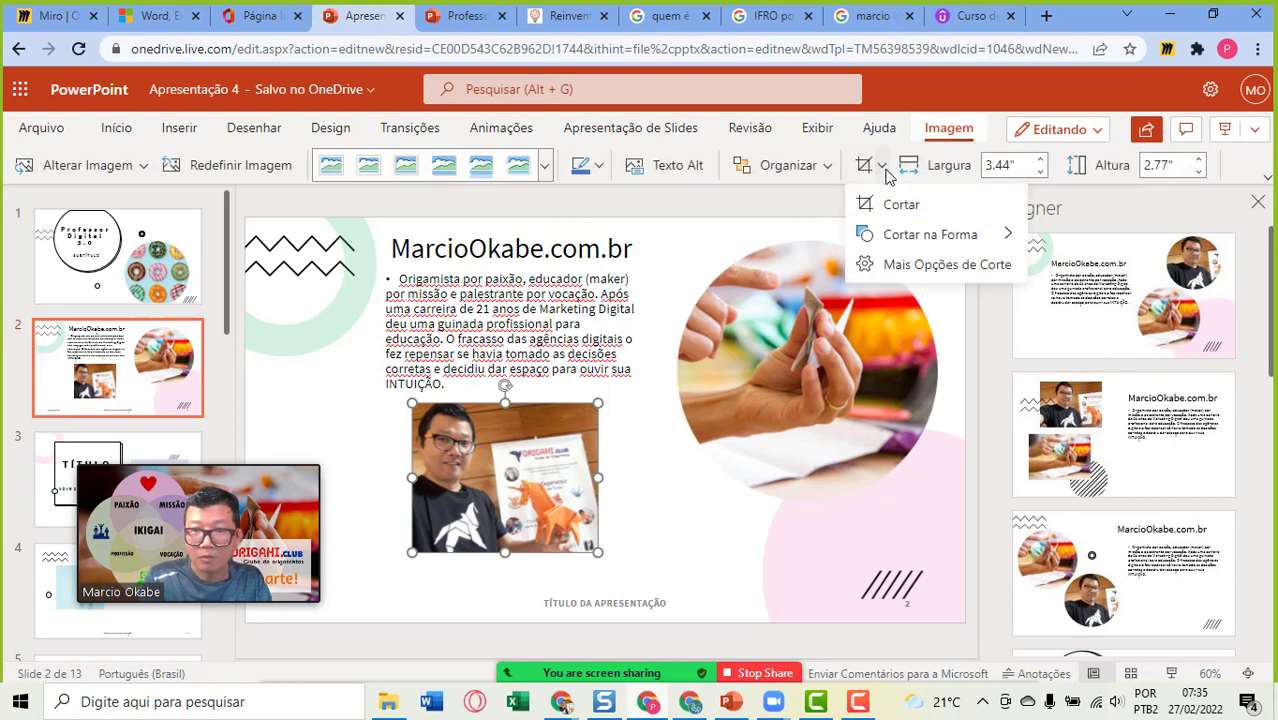
left_click(884, 235)
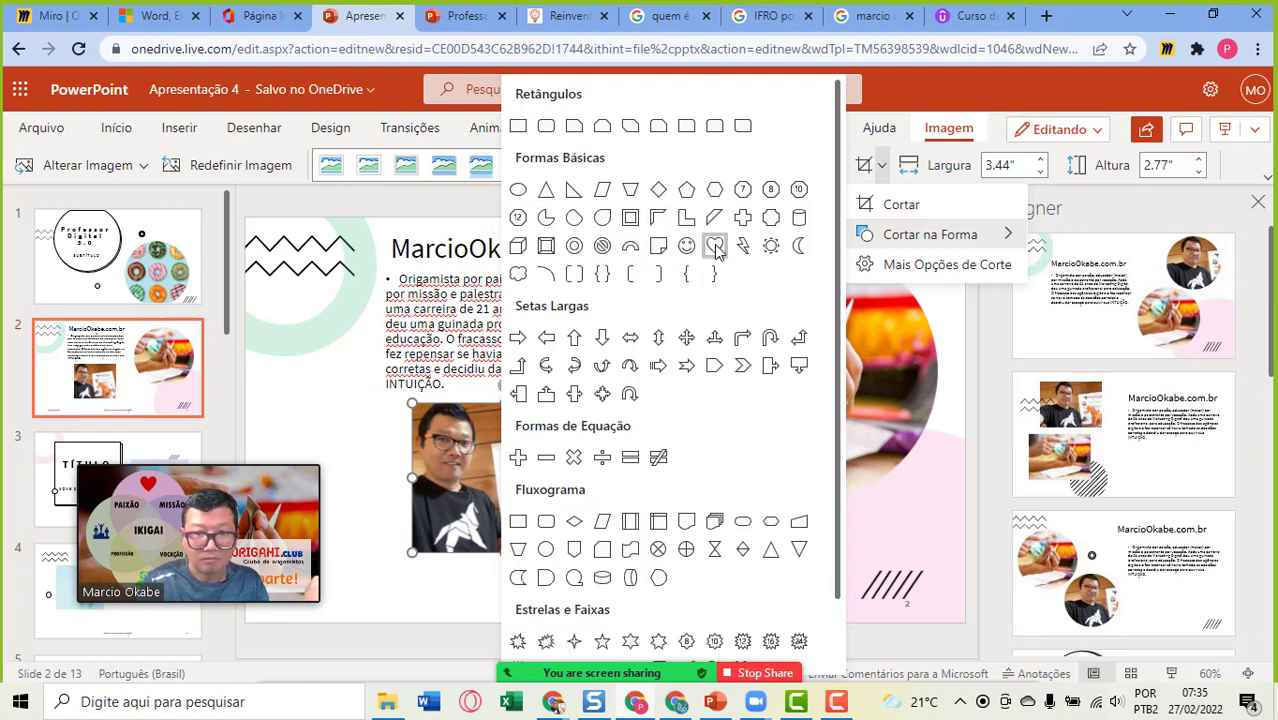
left_click(715, 246)
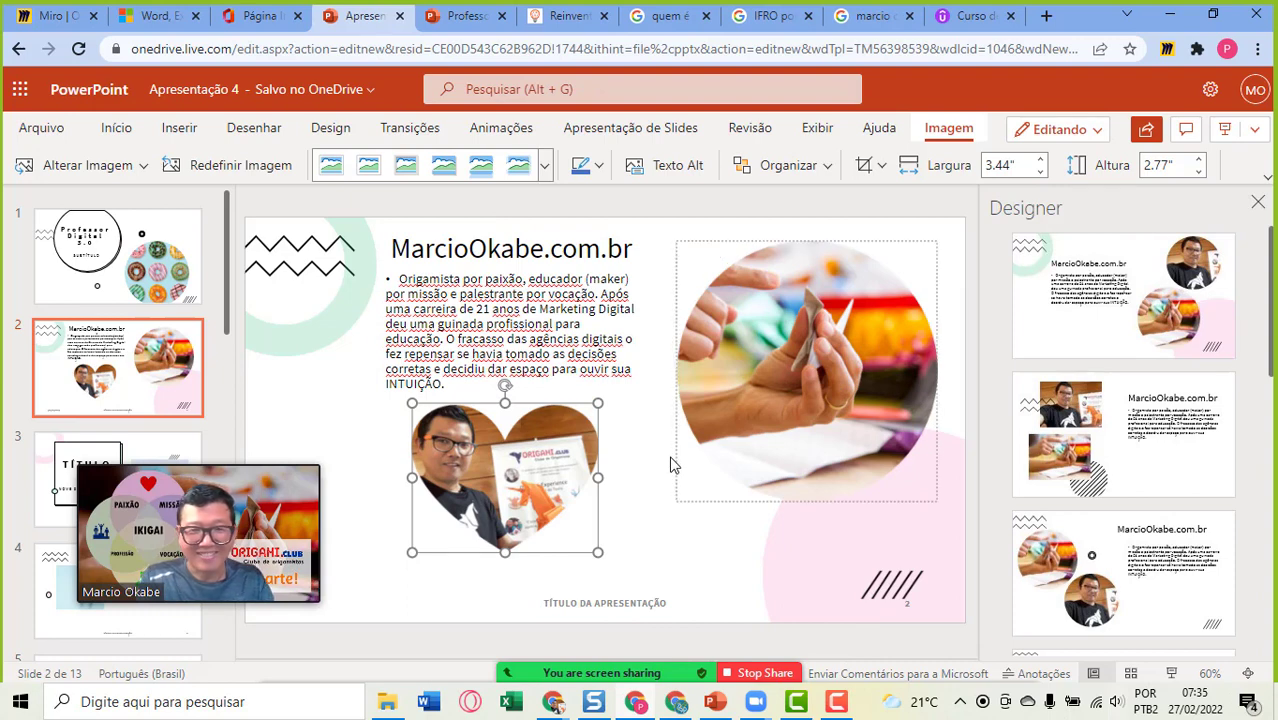
Step: Move the heart-shaped portrait left so it sits under the bio text
left_click(637, 508)
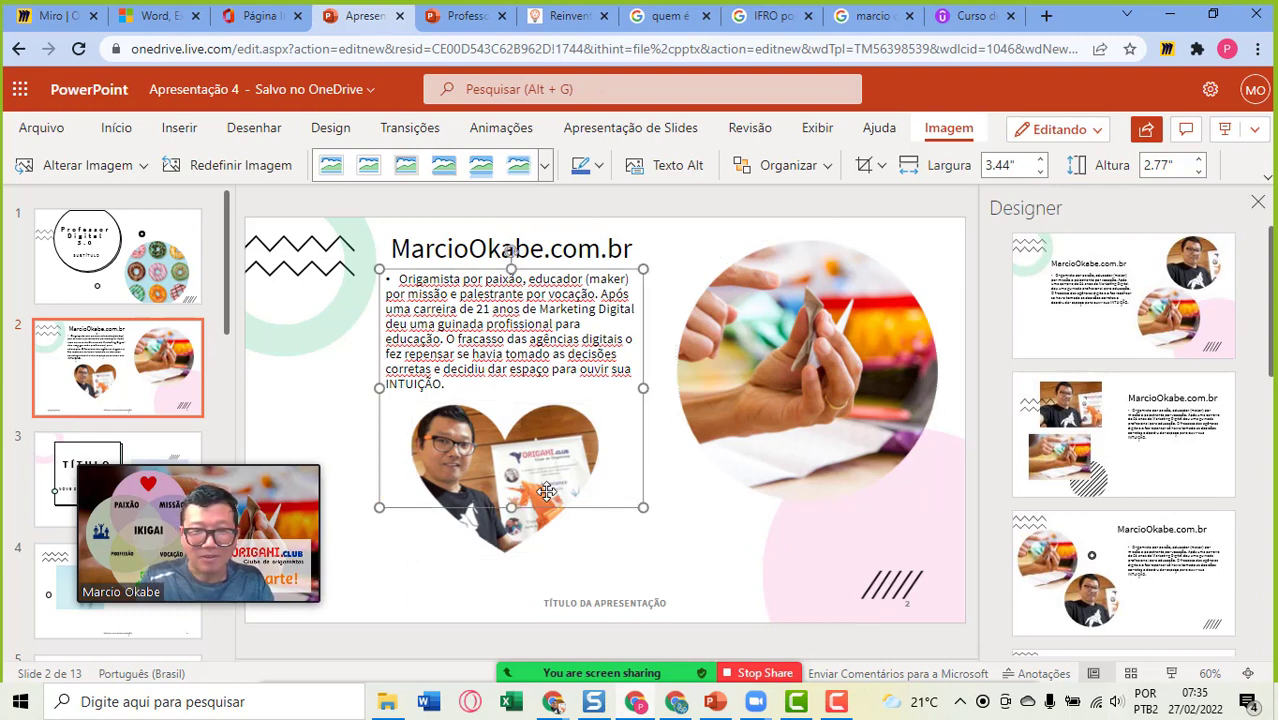
left_click(518, 530)
left_click_drag(505, 528, 395, 541)
key("Escape")
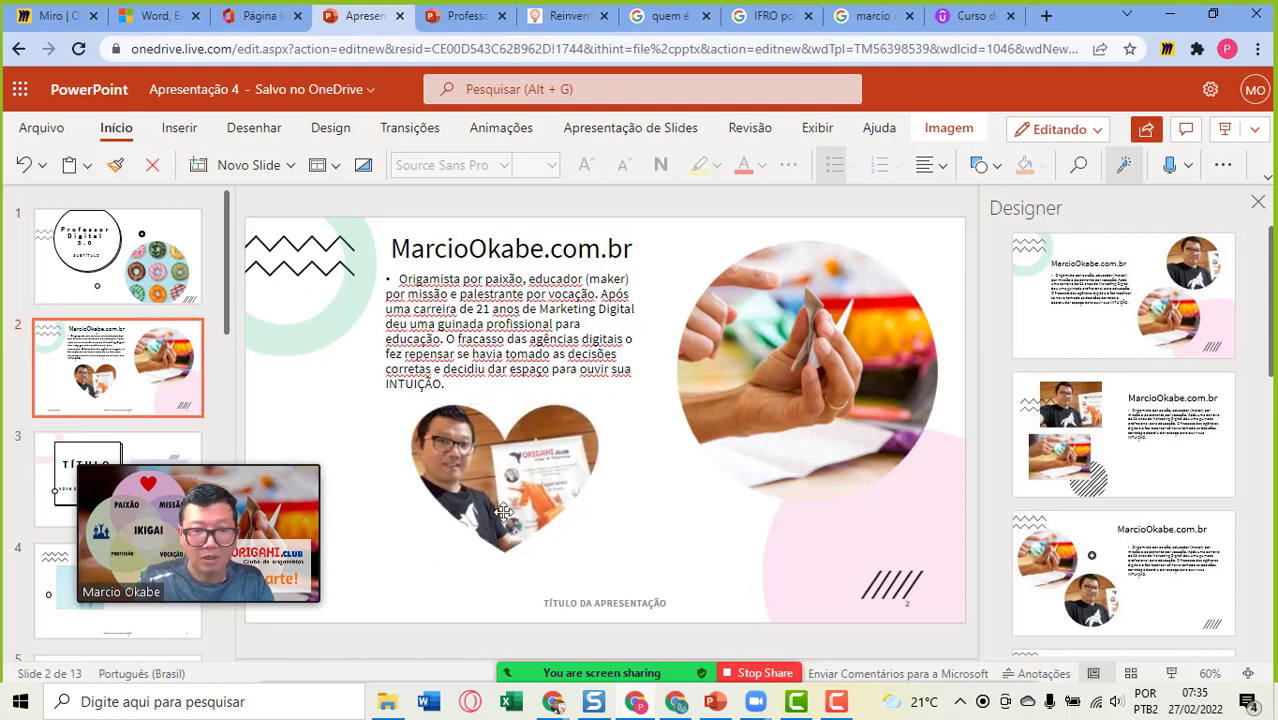
left_click_drag(503, 512, 390, 516)
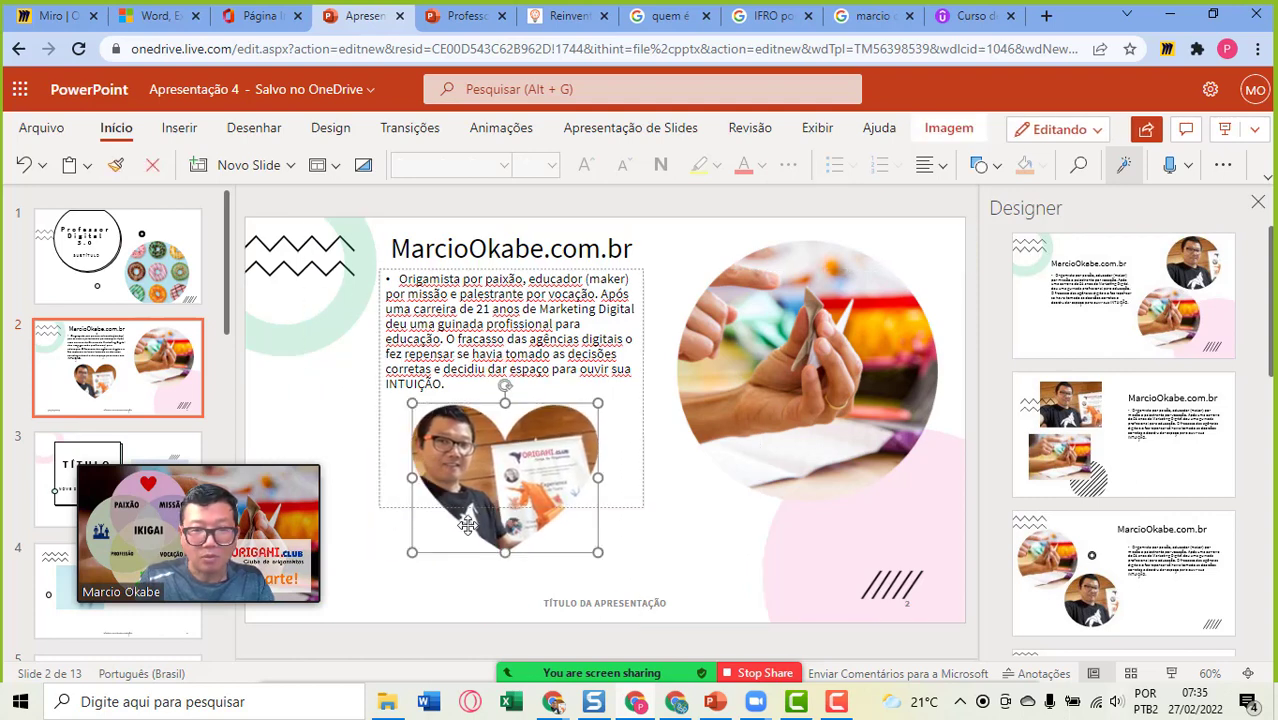
left_click_drag(509, 517, 395, 523)
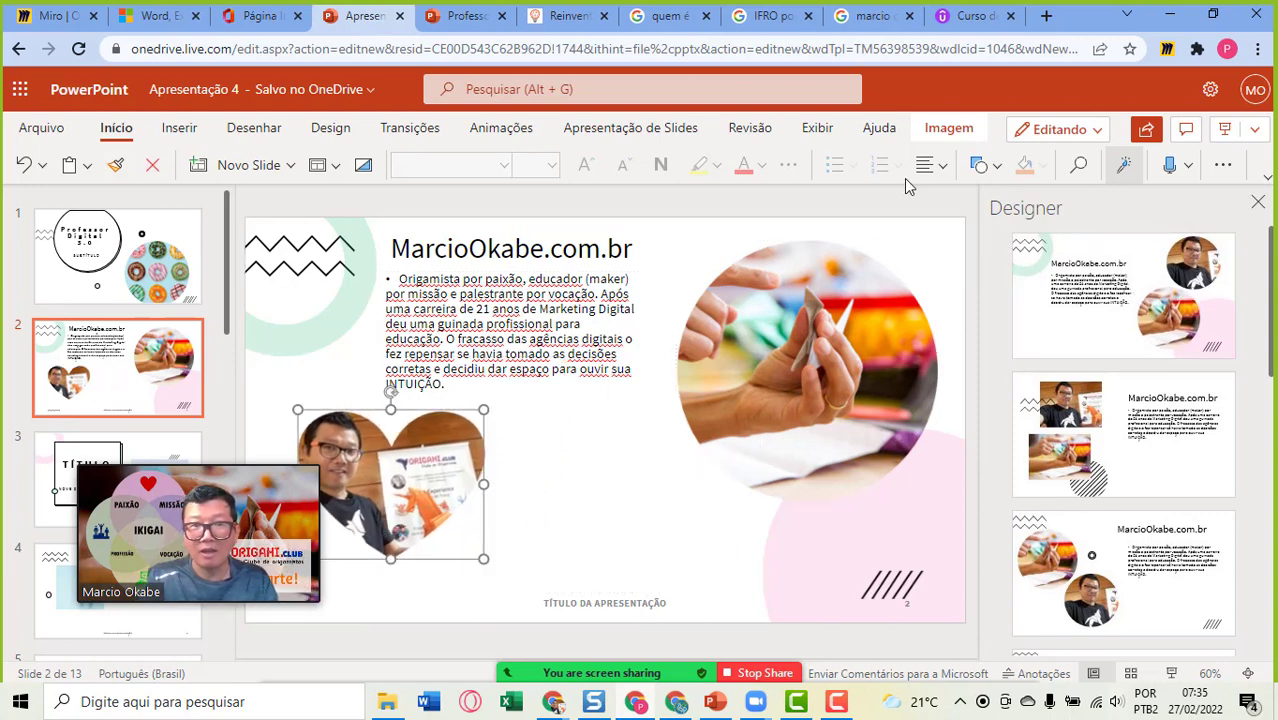
Step: In a new tab, search 'marcio okabeprofessor digital 3.0' and open 'Como ser um Professor Maker 3.0'
left_click(1047, 17)
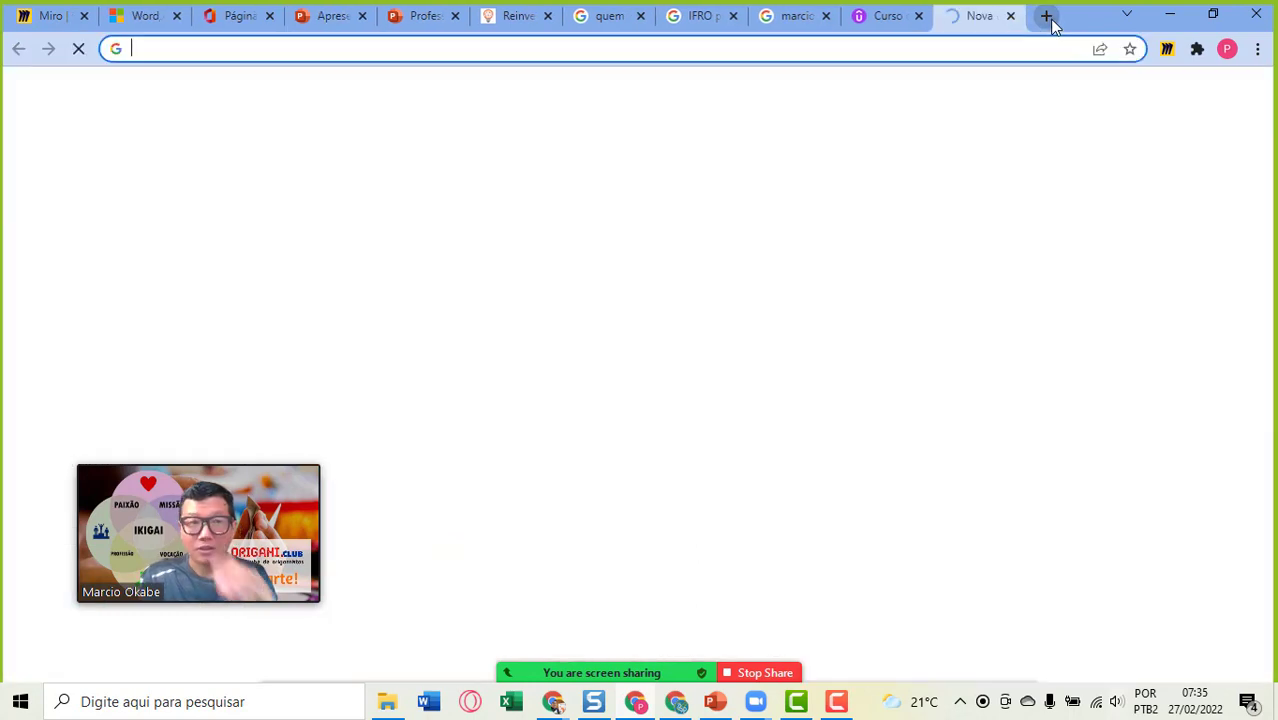
type("marcio okabe")
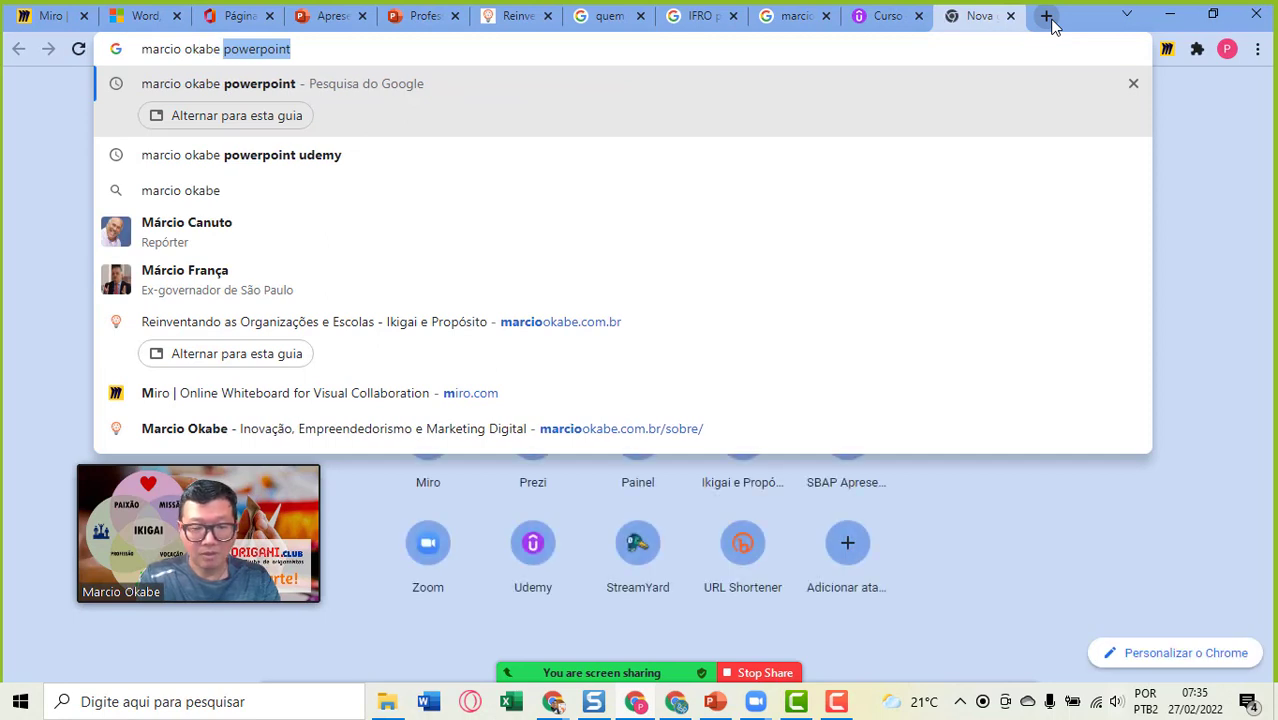
type("professor")
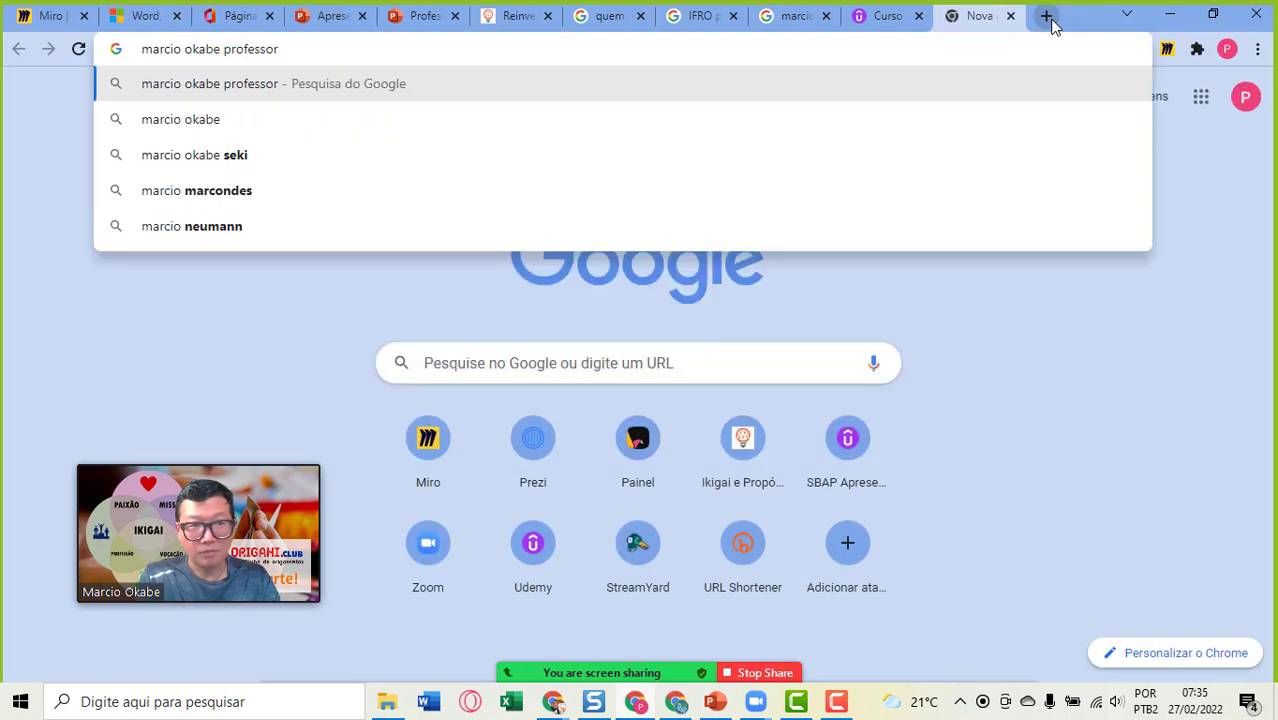
type(" digital 3.0")
key("Return")
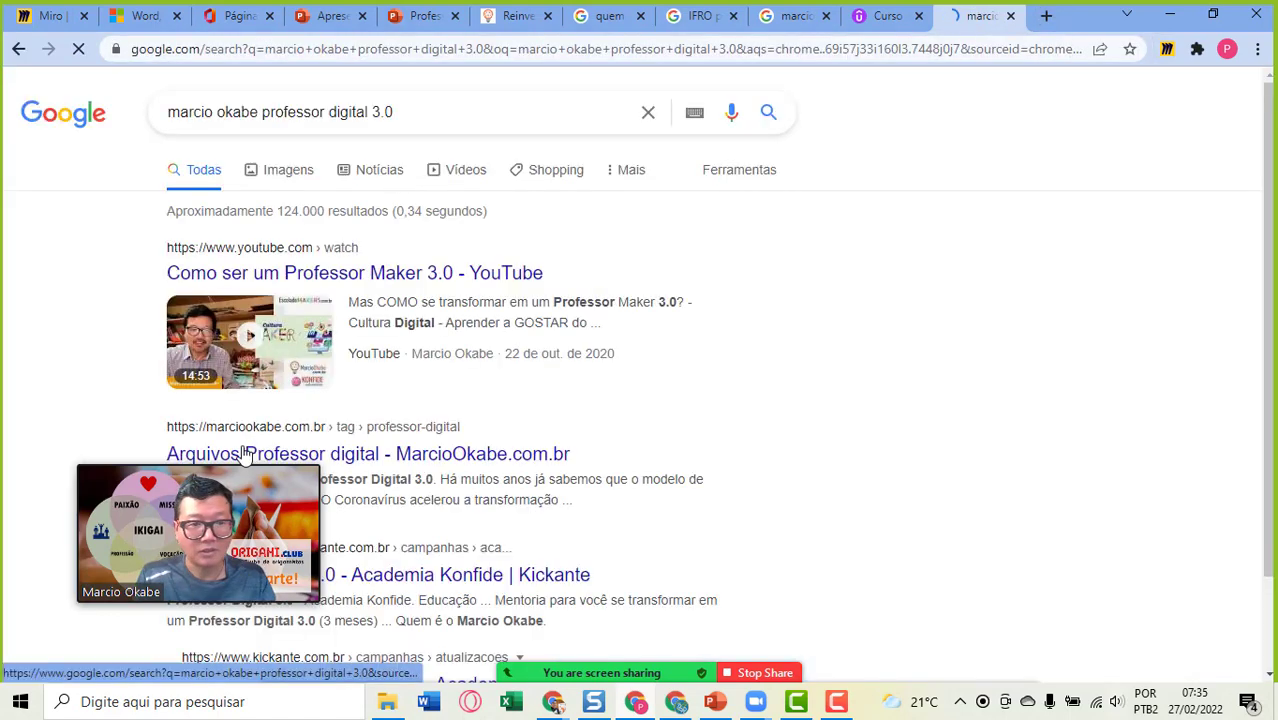
left_click_drag(206, 459, 1104, 427)
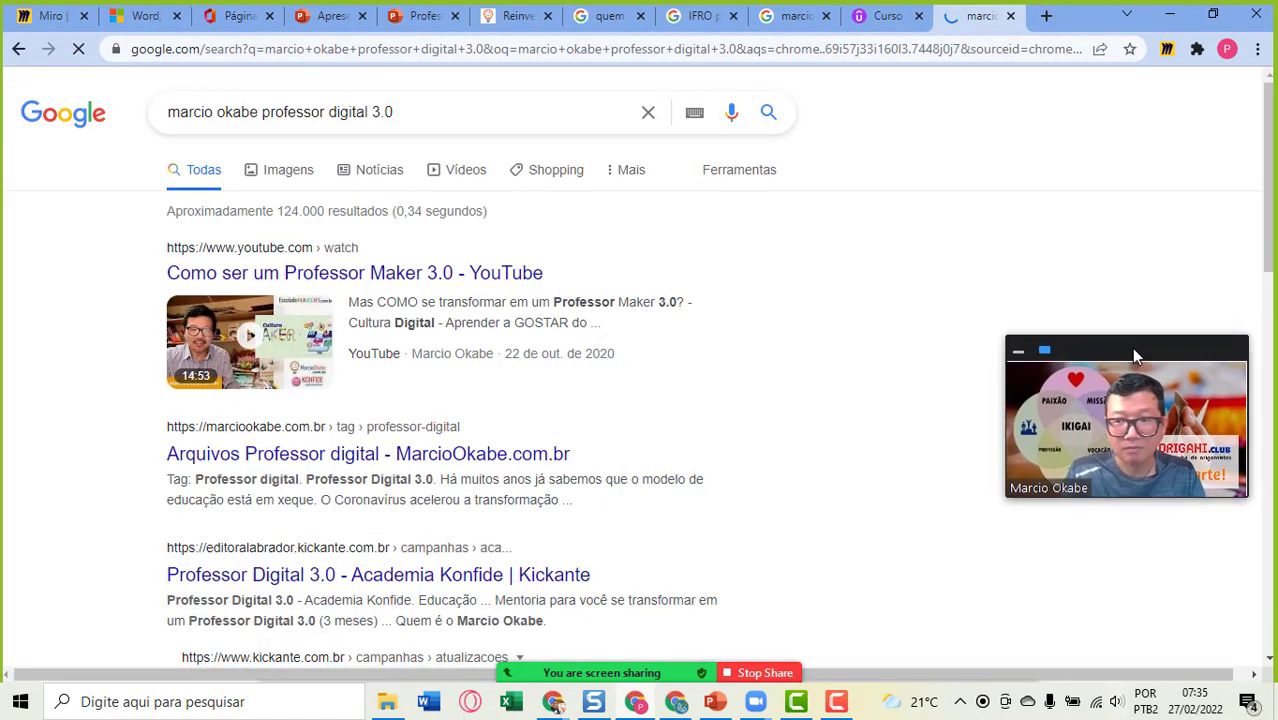
left_click(326, 280)
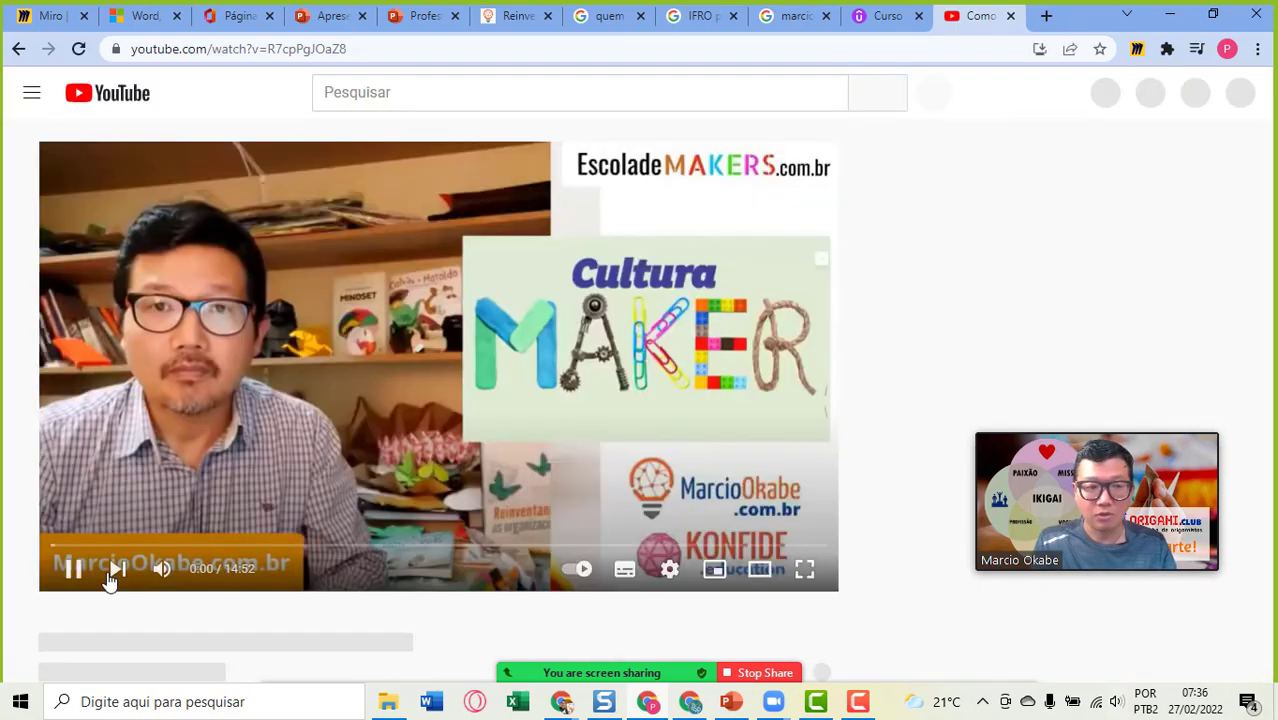
Step: Pause the YouTube video and copy its page address
left_click(77, 585)
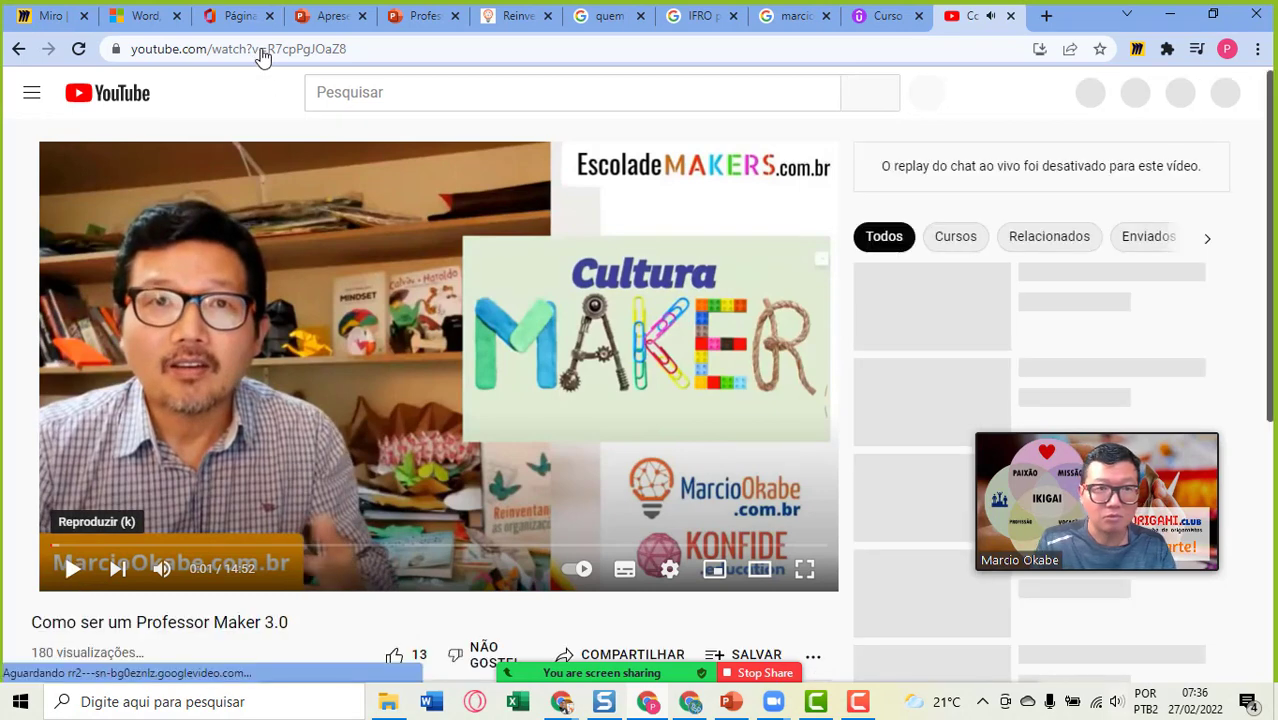
left_click(262, 57)
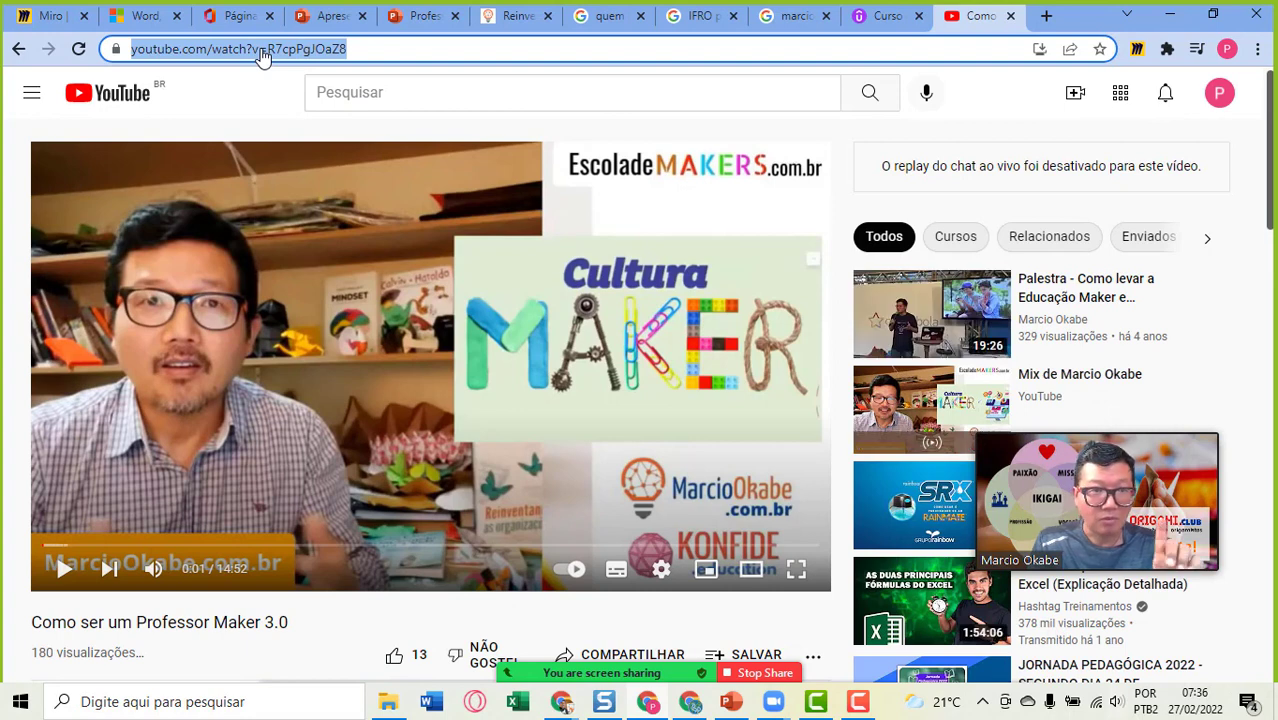
right_click(262, 57)
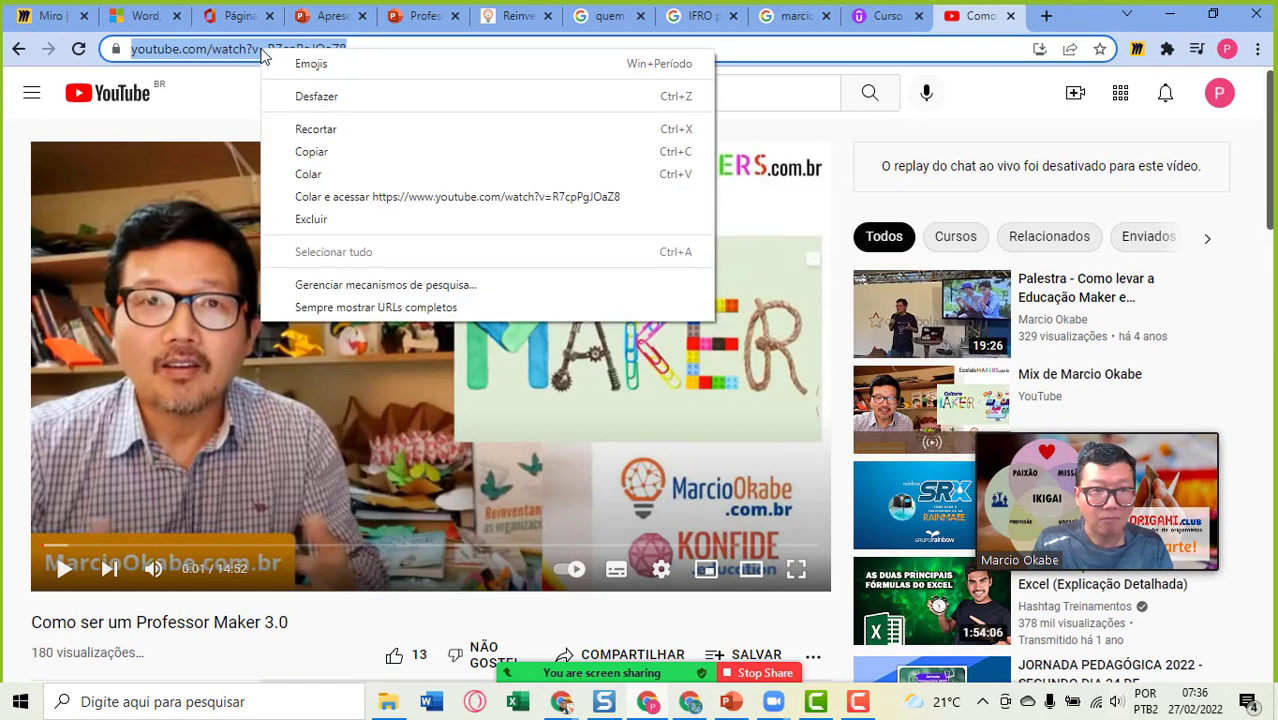
left_click(325, 151)
Step: Return to the Apresentação 4 presentation and open the Inserir Formas gallery
left_click(426, 18)
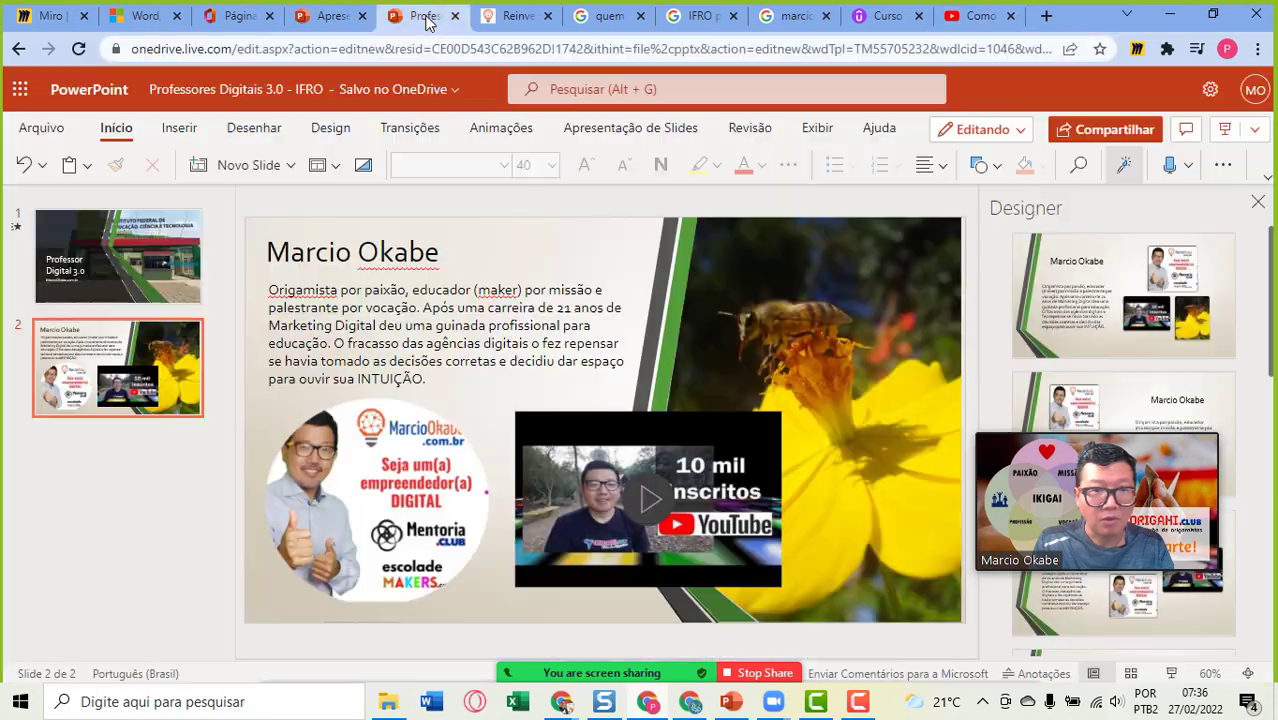
left_click(320, 16)
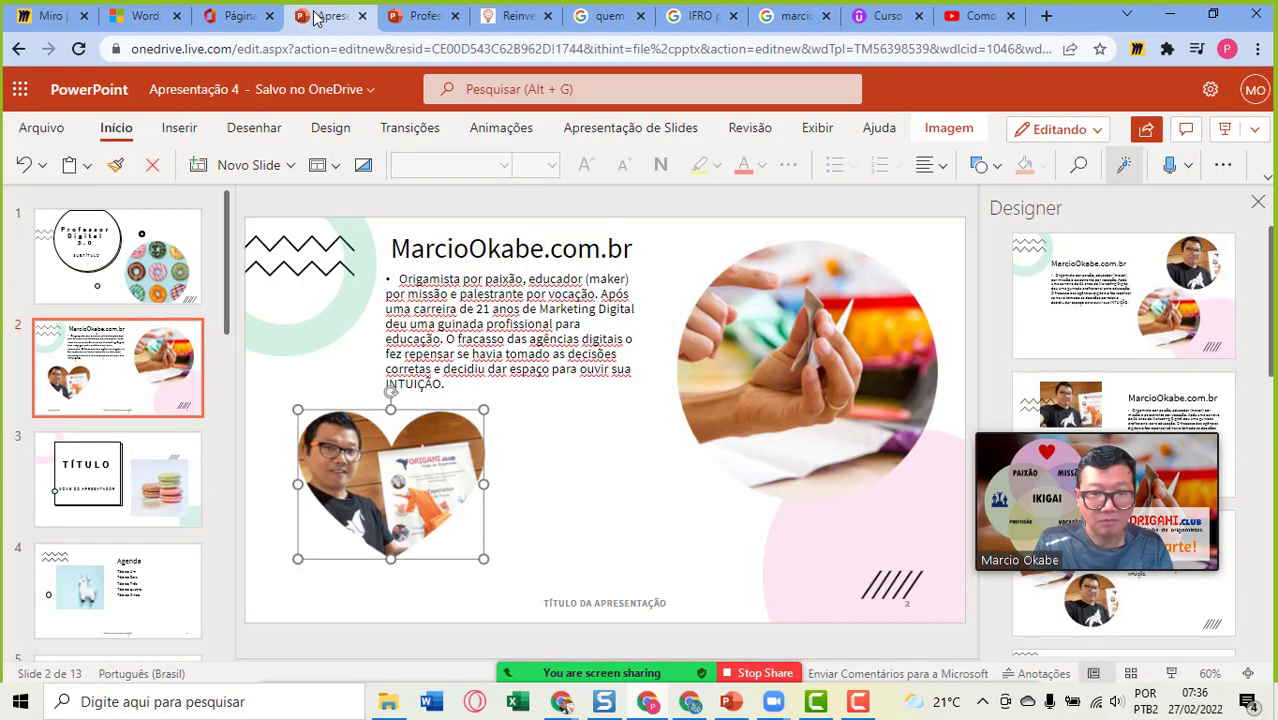
left_click(179, 128)
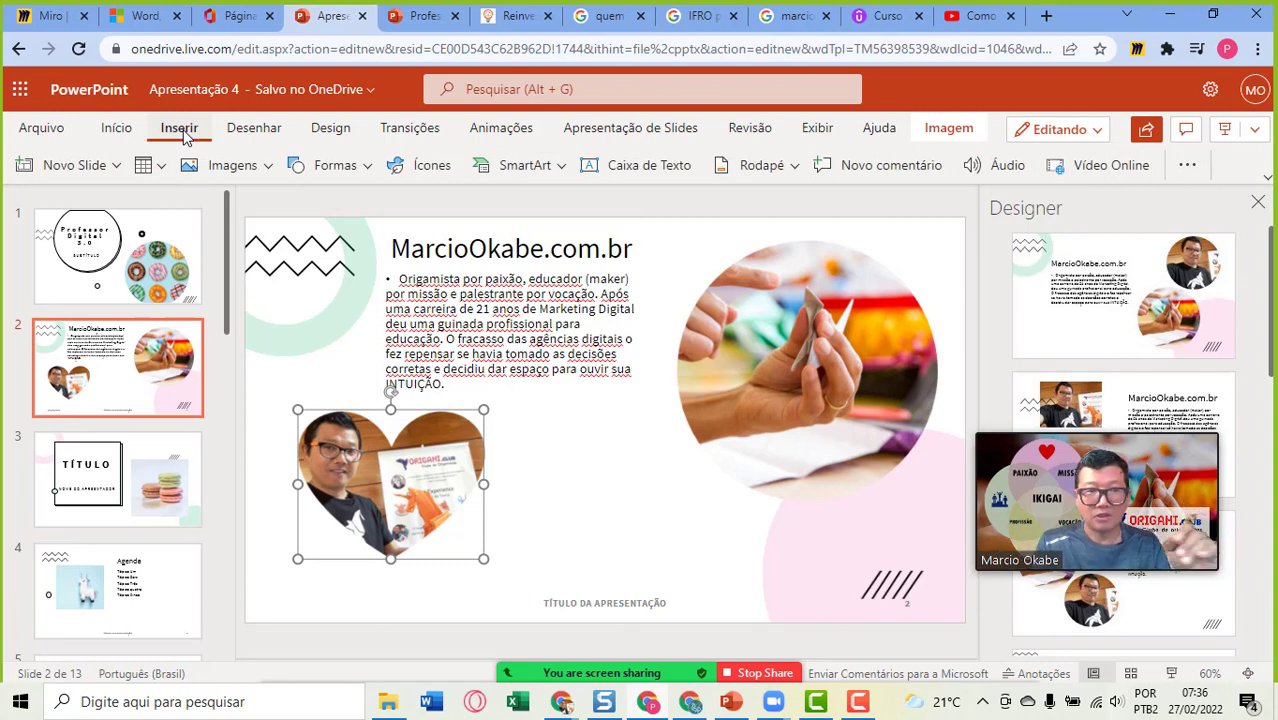
left_click(369, 172)
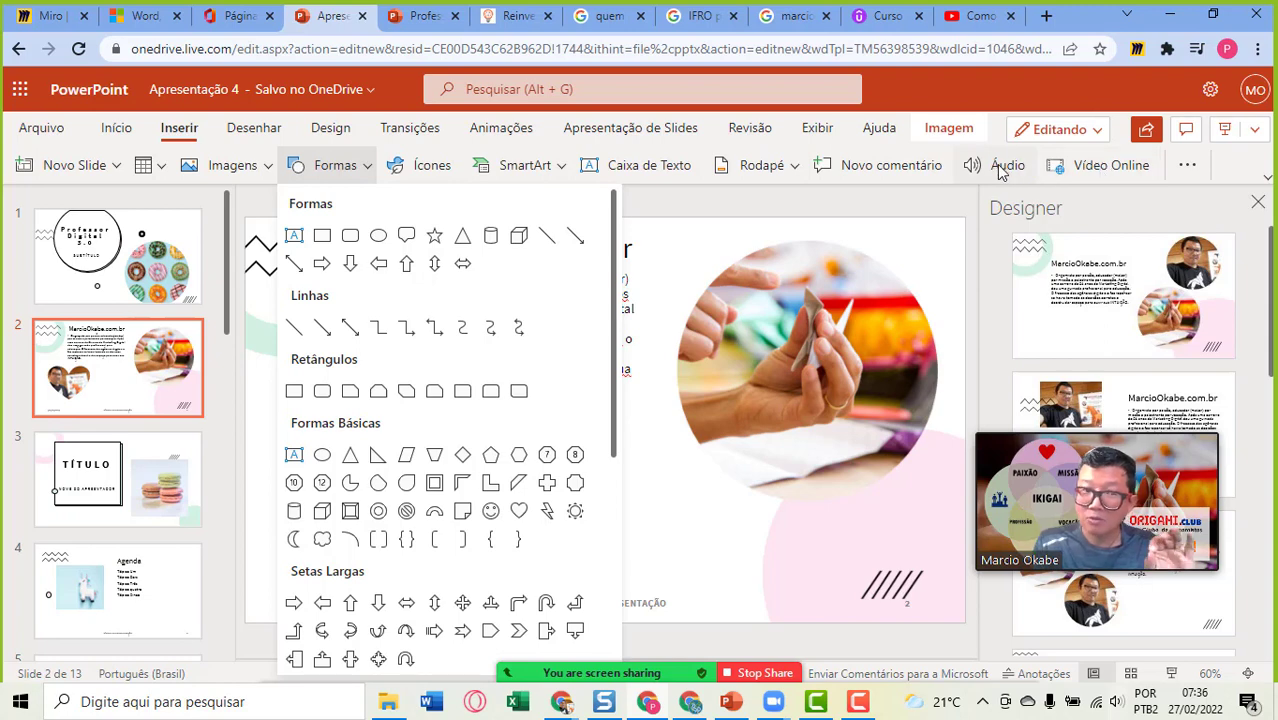
Step: Embed the copied YouTube link on slide 2 as an online video
left_click(1086, 170)
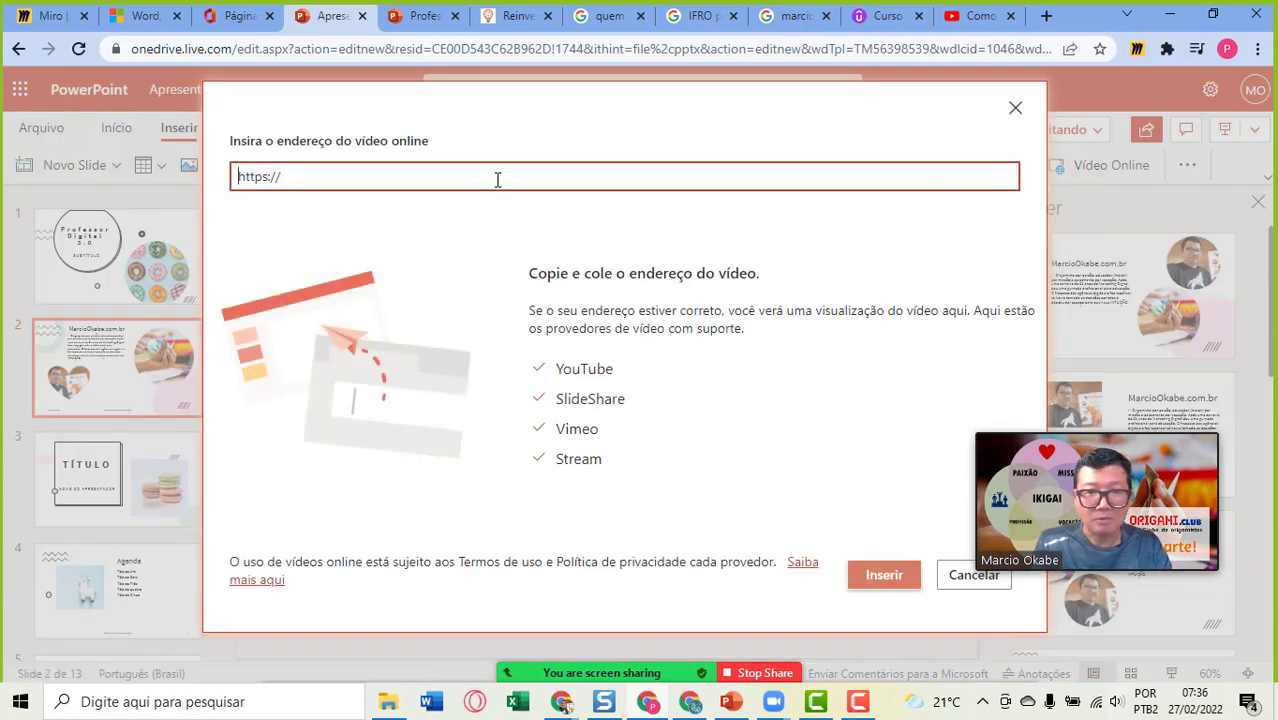
type("https://www.youtube.com/watch?v=R7cpPgJOaZ8")
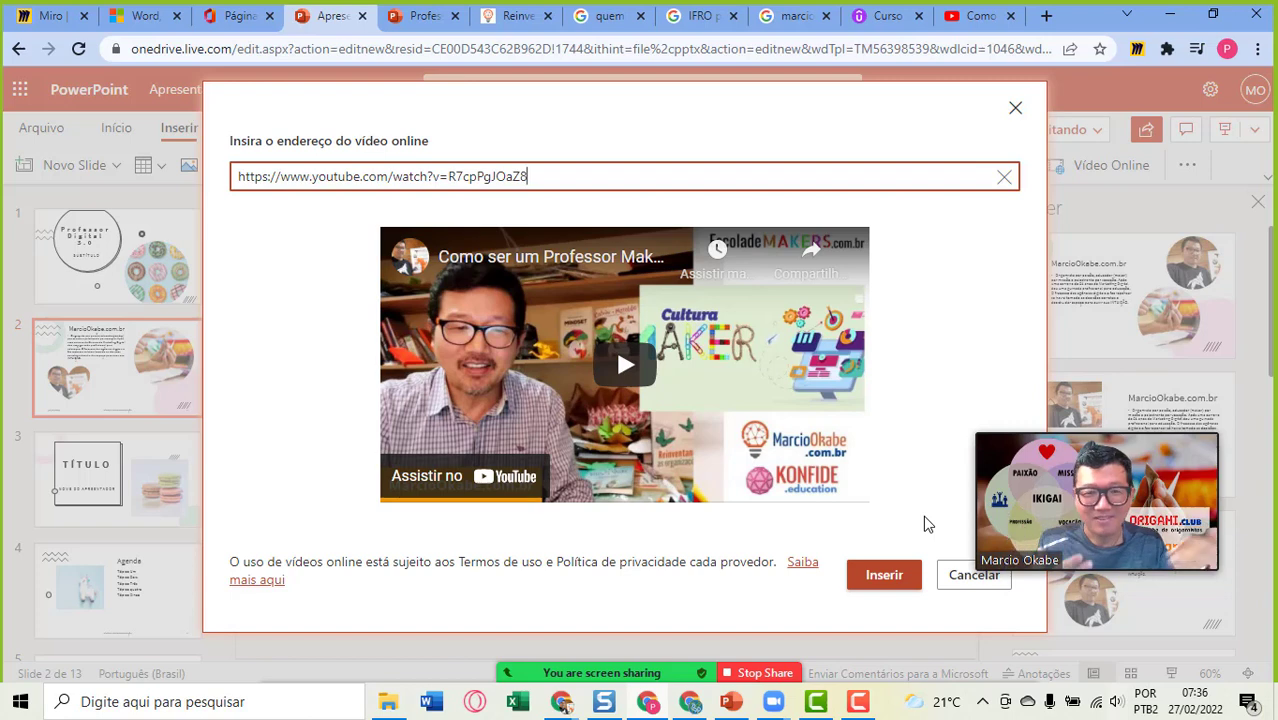
left_click(886, 583)
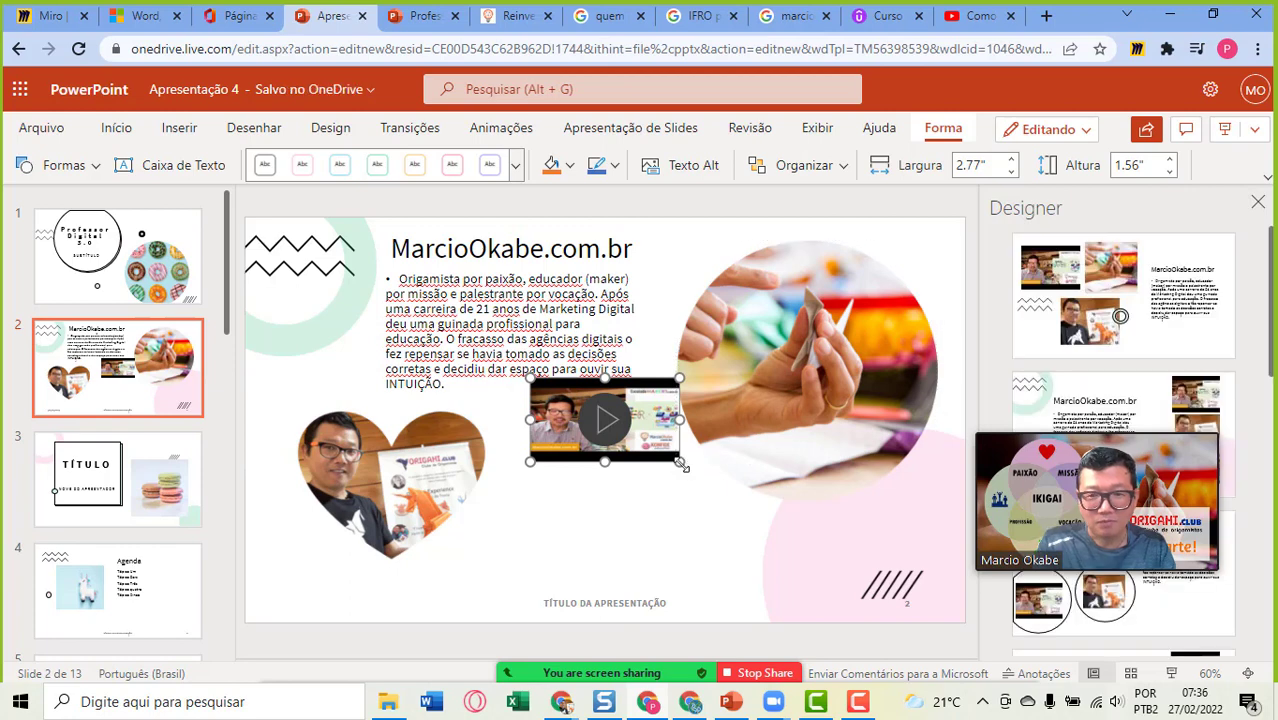
Step: Resize the embedded video to 3.73" × 2.53" and place it beside the heart portrait
left_click_drag(680, 462, 800, 540)
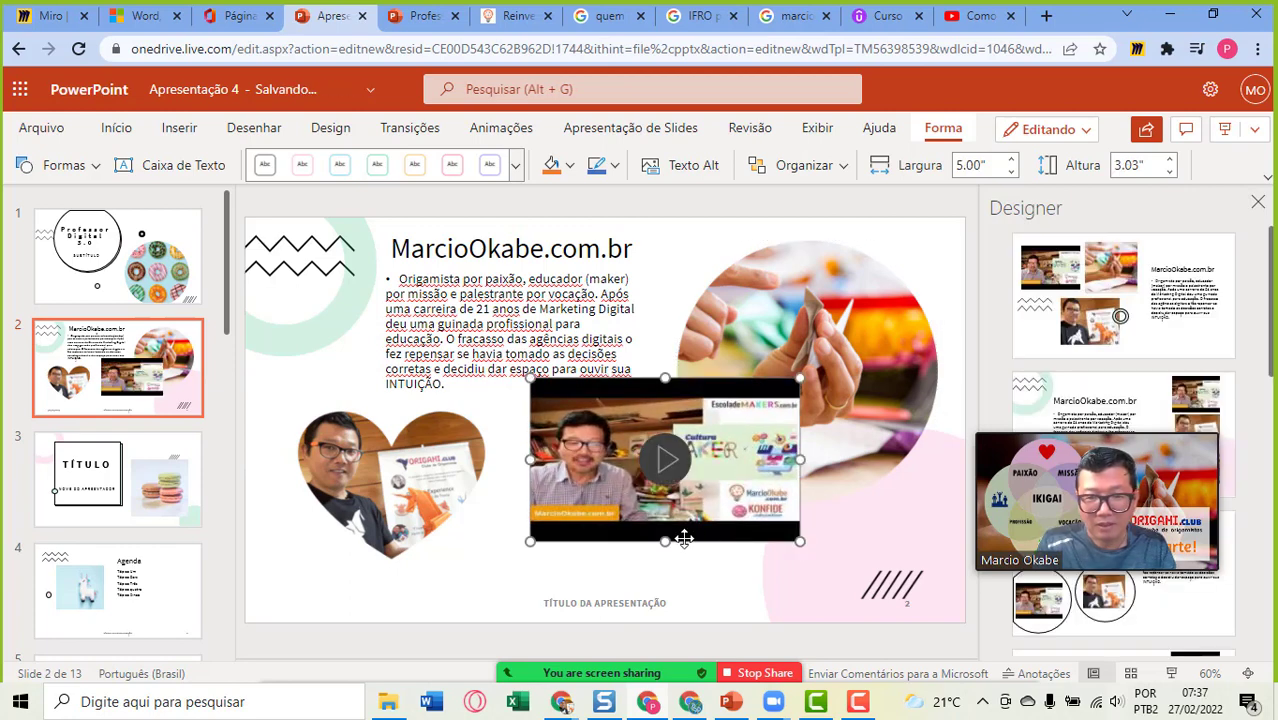
left_click_drag(665, 541, 665, 560)
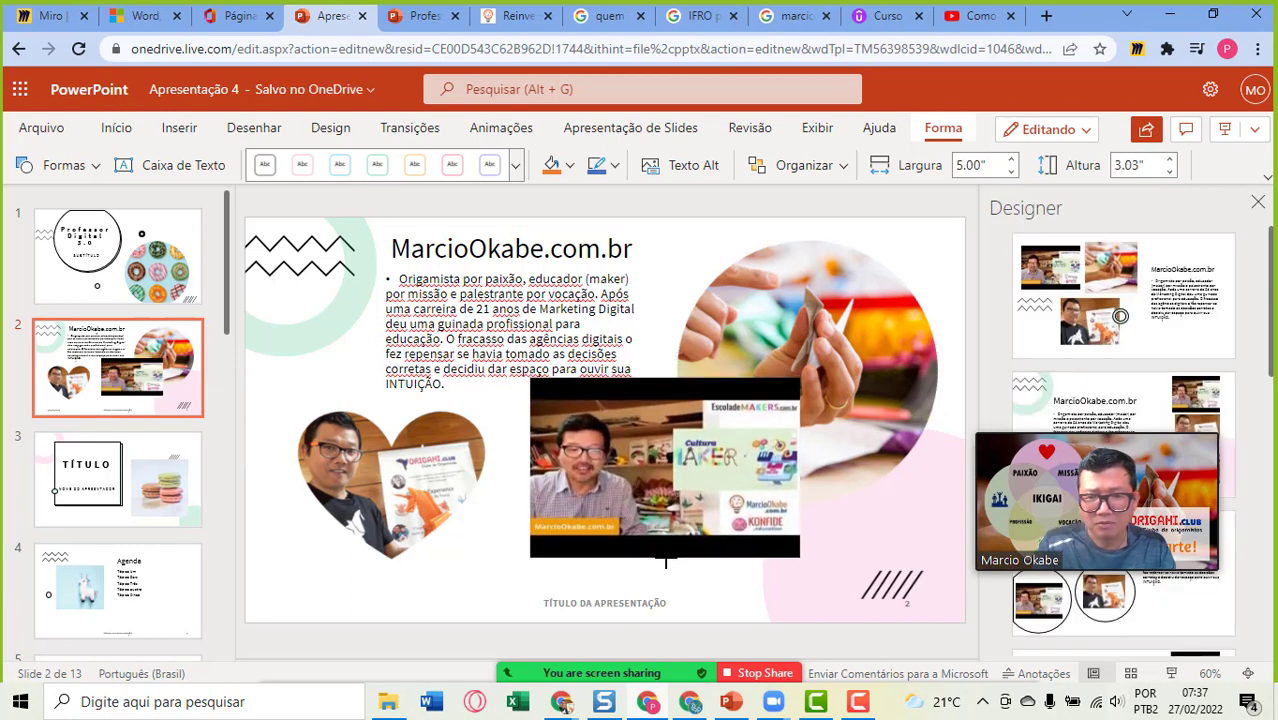
left_click_drag(763, 453, 731, 468)
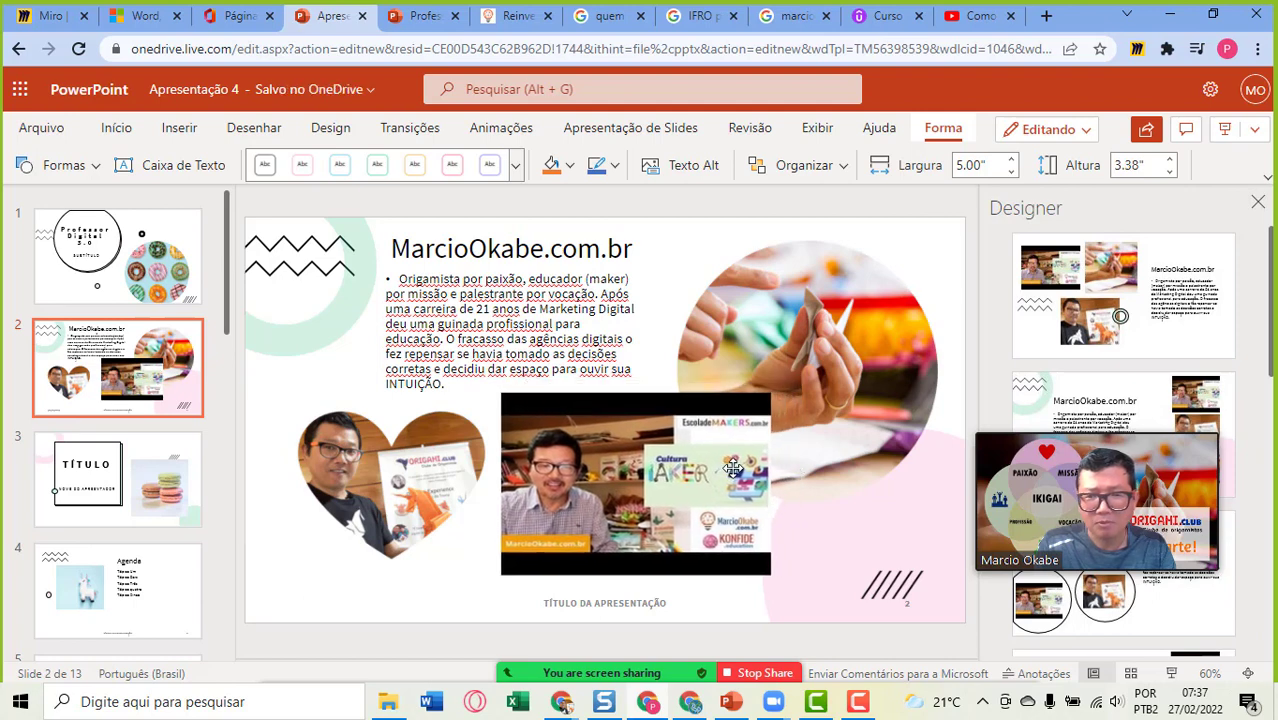
left_click_drag(767, 574, 699, 529)
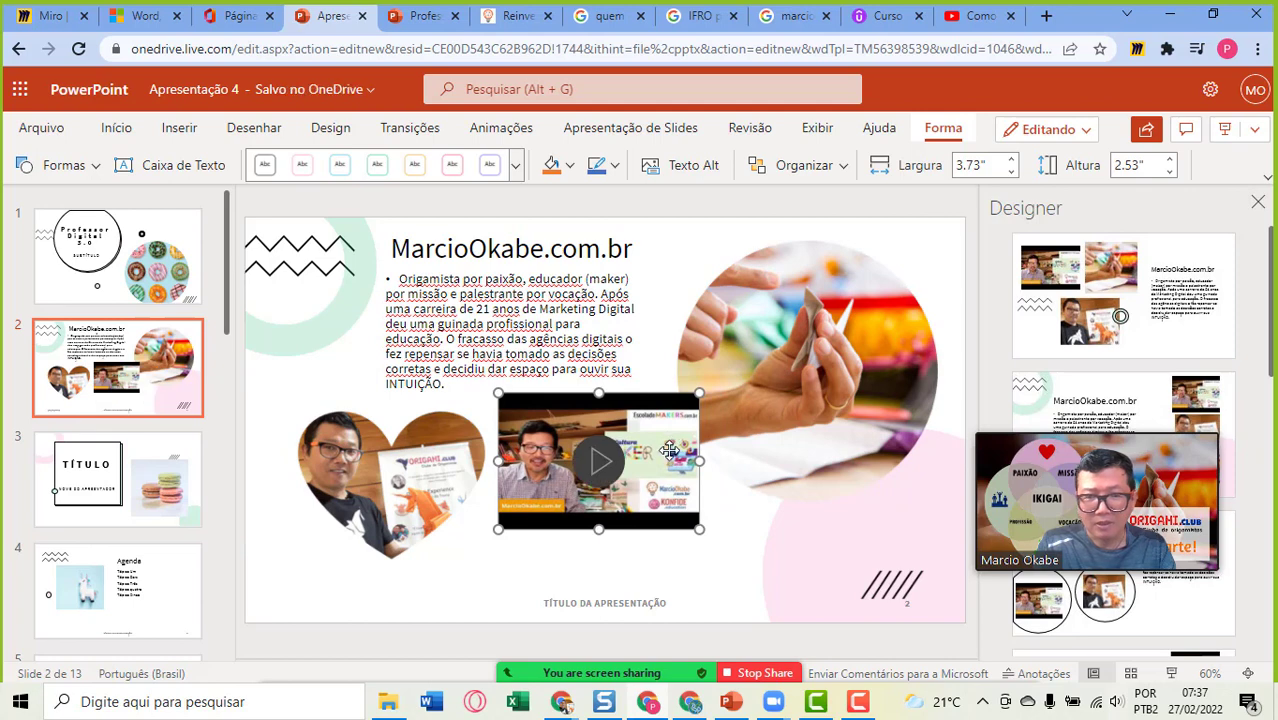
left_click_drag(669, 444, 670, 462)
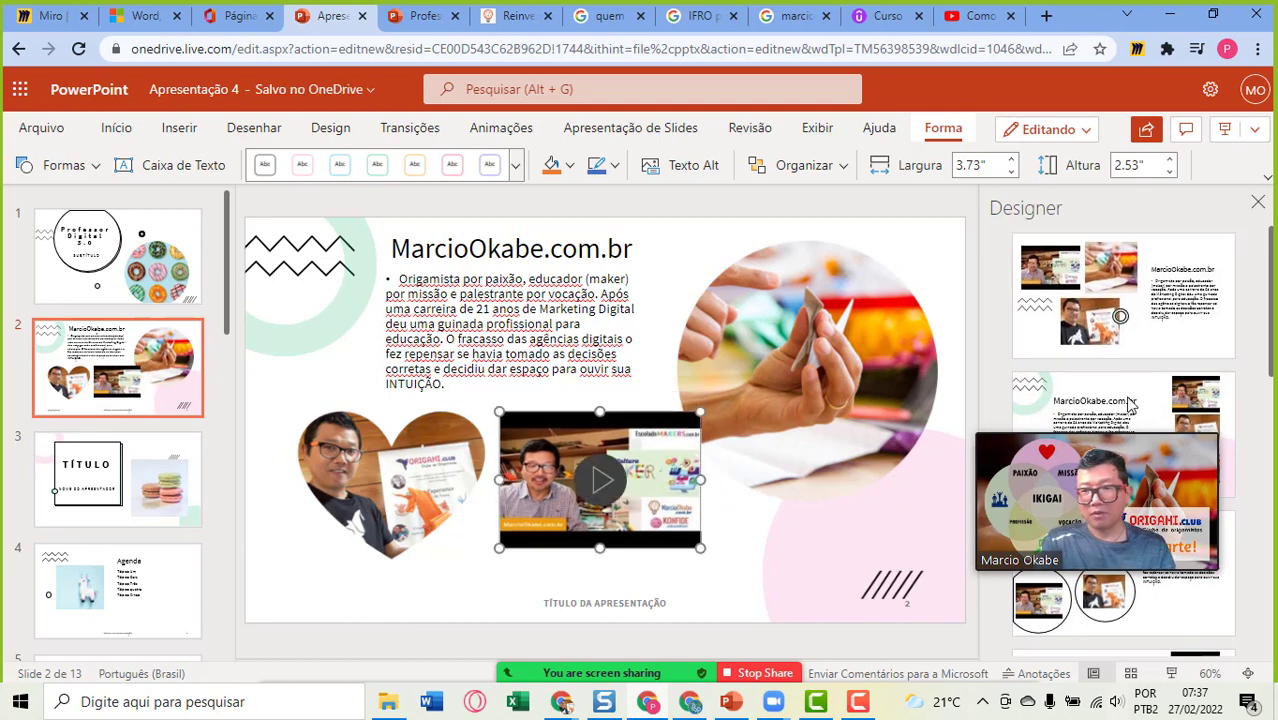
mouse_move(1117, 424)
left_mouse_down()
mouse_move(153, 388)
mouse_move(165, 455)
left_mouse_up()
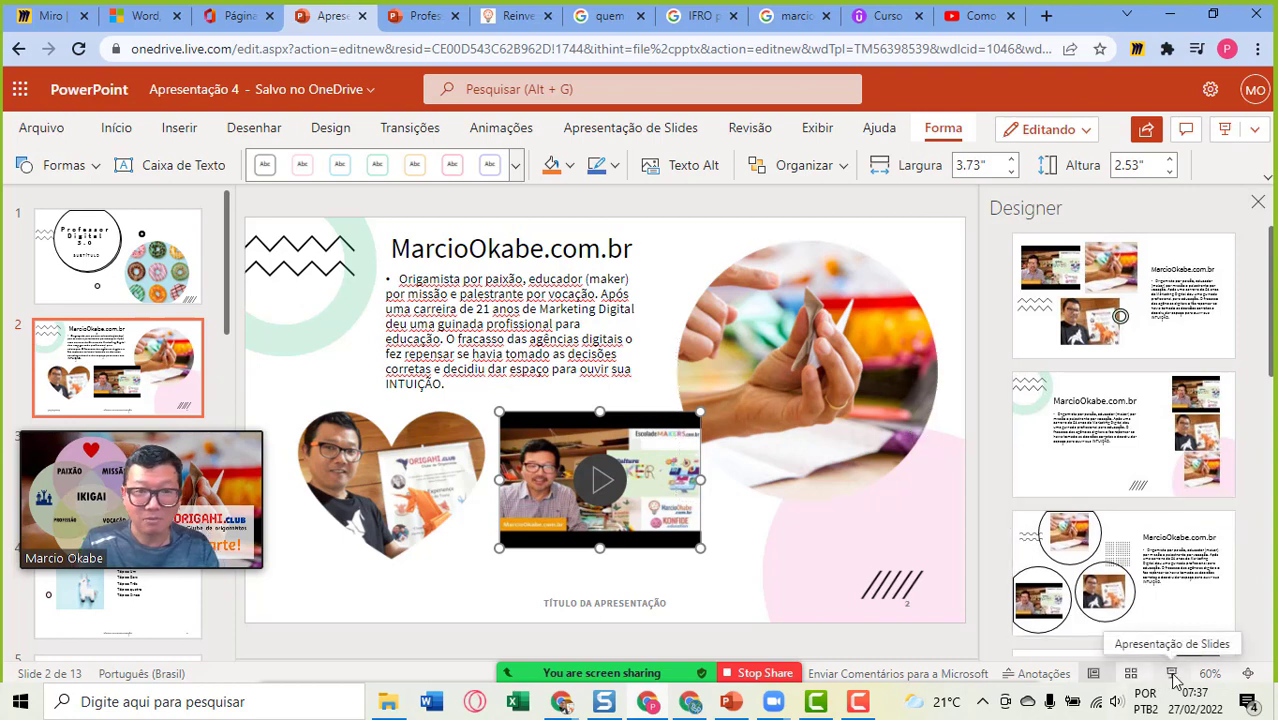
left_click(1173, 674)
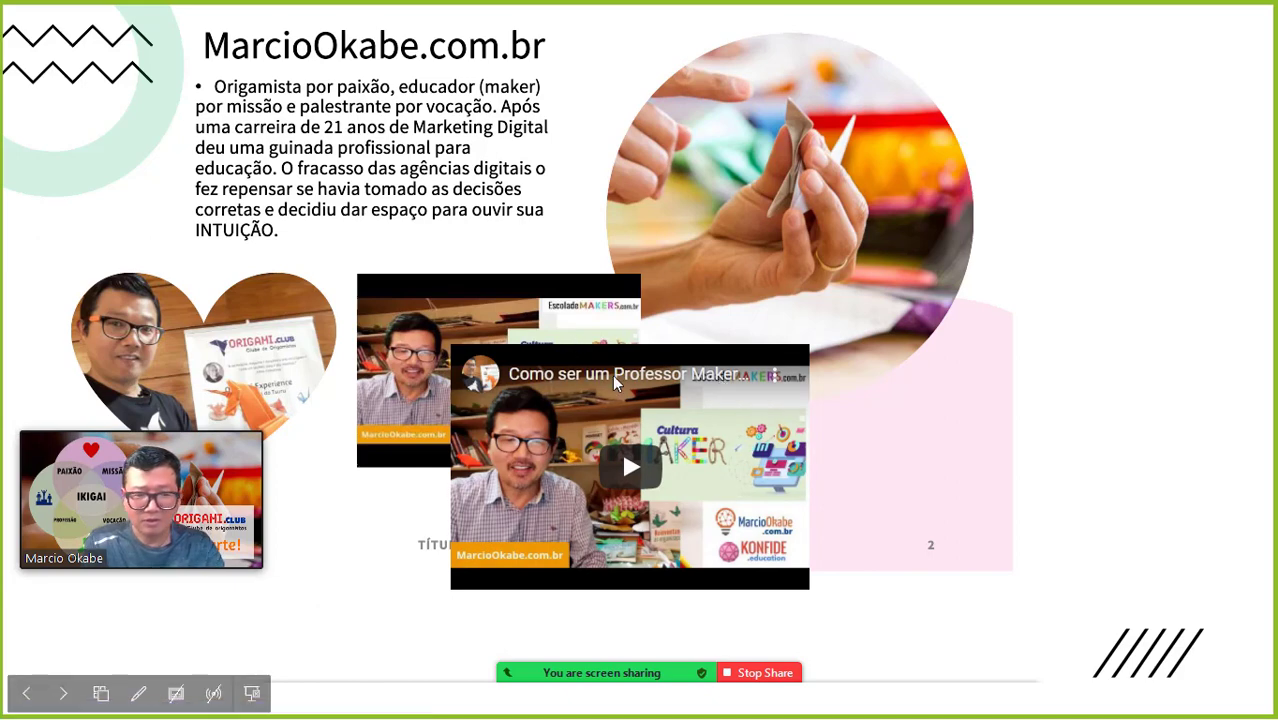
key("Escape")
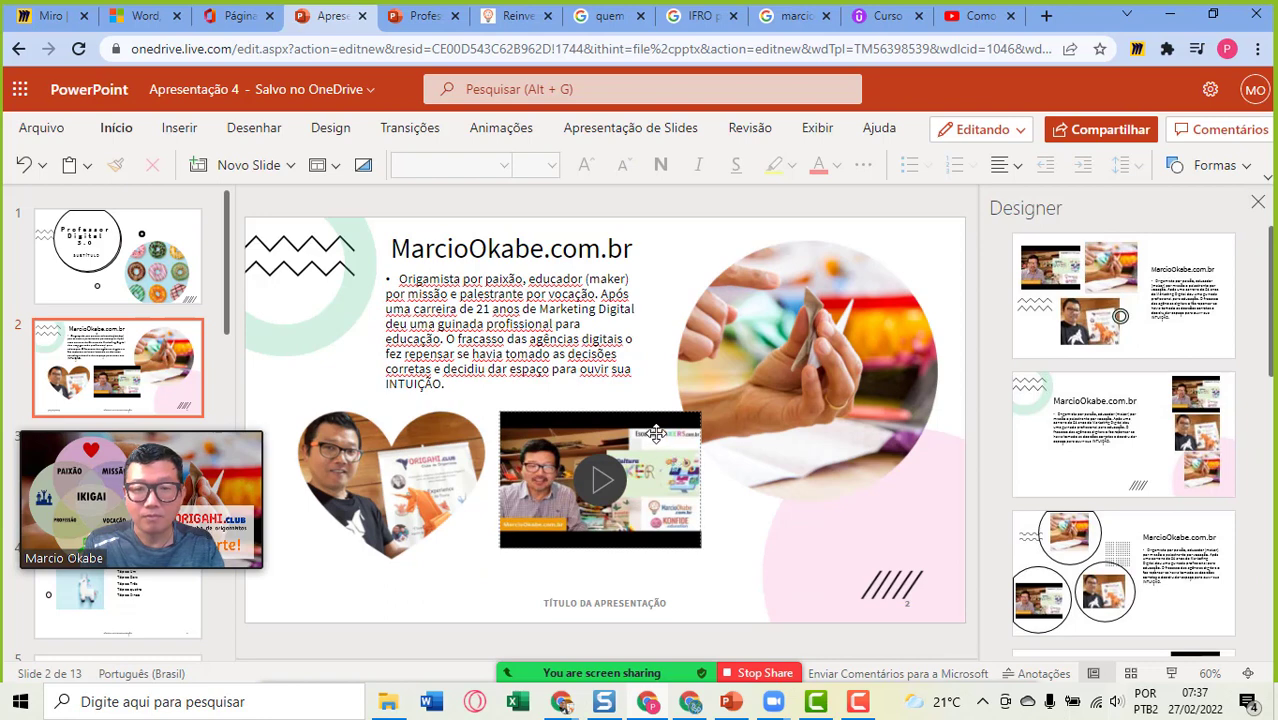
Step: Shift the video further right over the pink shape and start the slideshow on slide 2
left_click(699, 434)
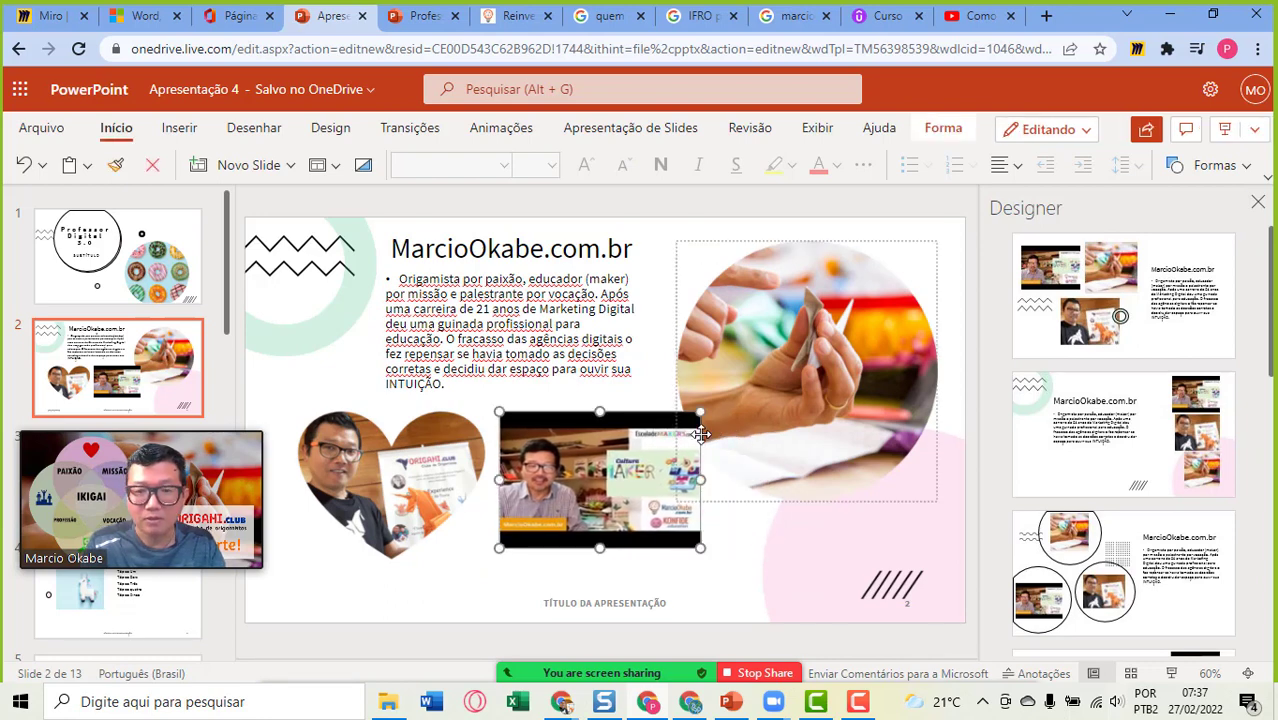
left_click_drag(634, 433, 692, 434)
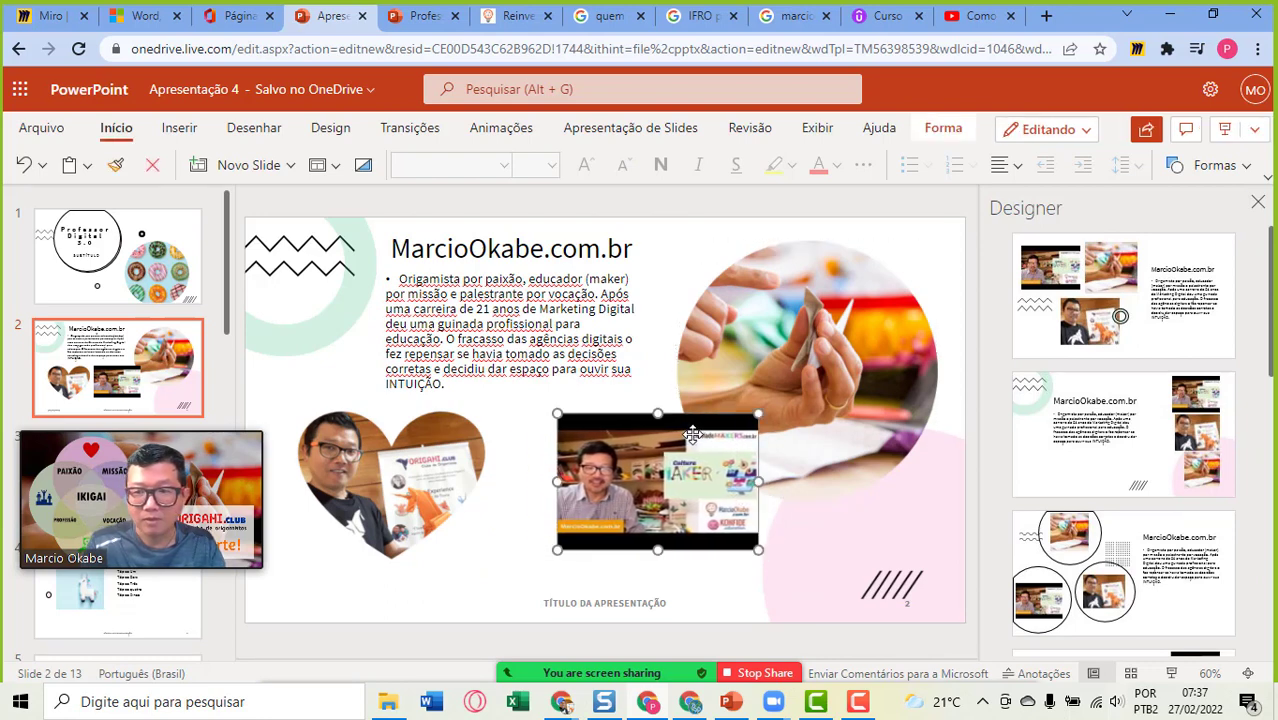
left_click(1174, 673)
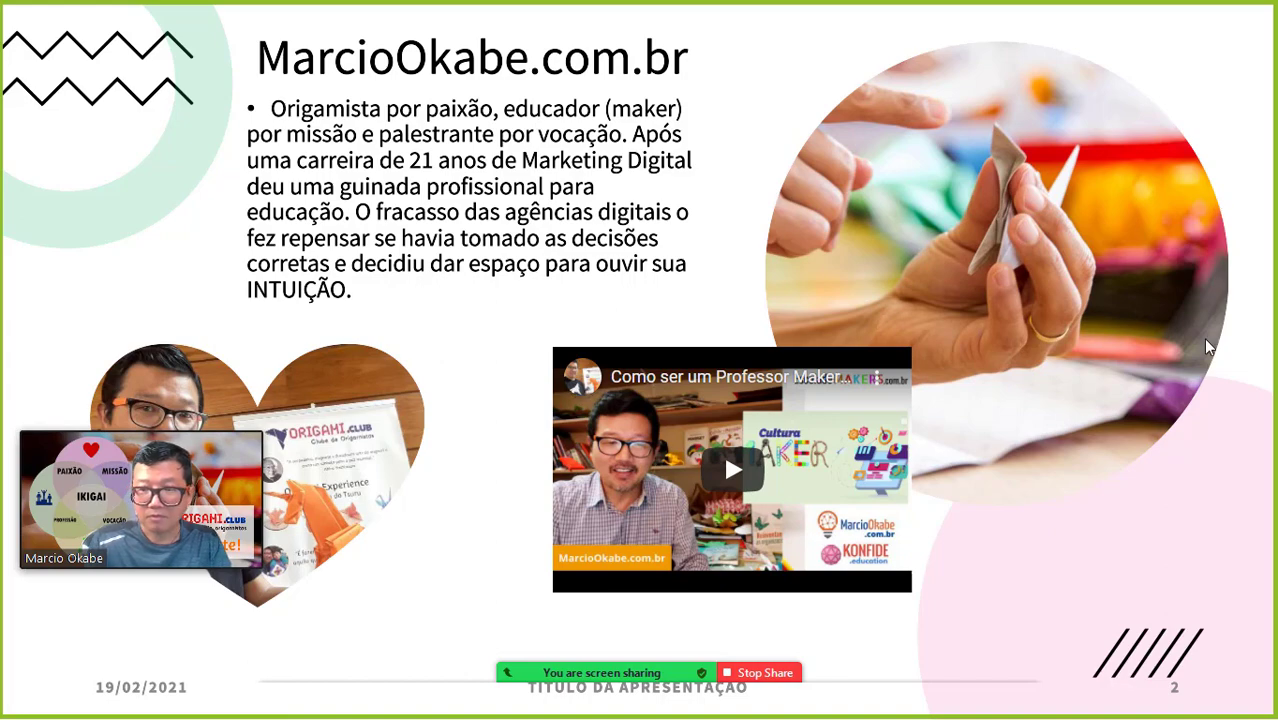
Step: Step back to the Professor Digital 3.0 slide, return to the bio slide, and clear the webcam off the photo
key("Left")
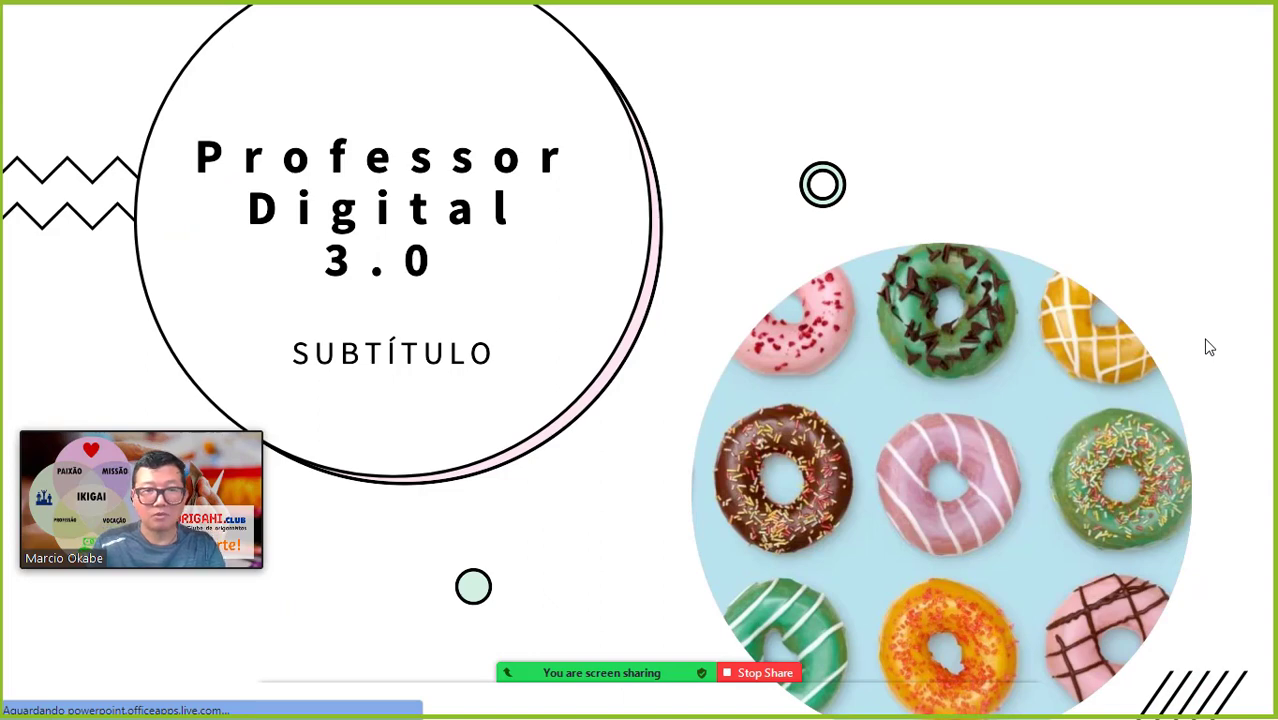
key("Right")
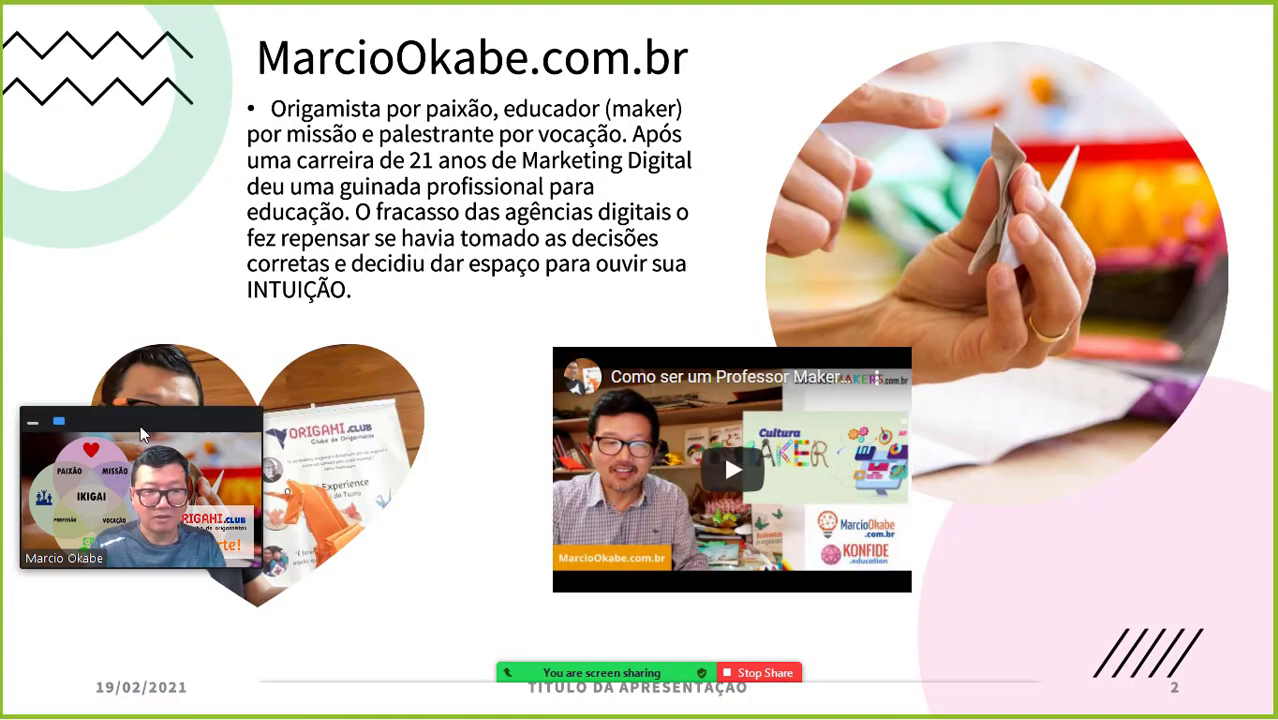
left_click_drag(142, 434, 1125, 522)
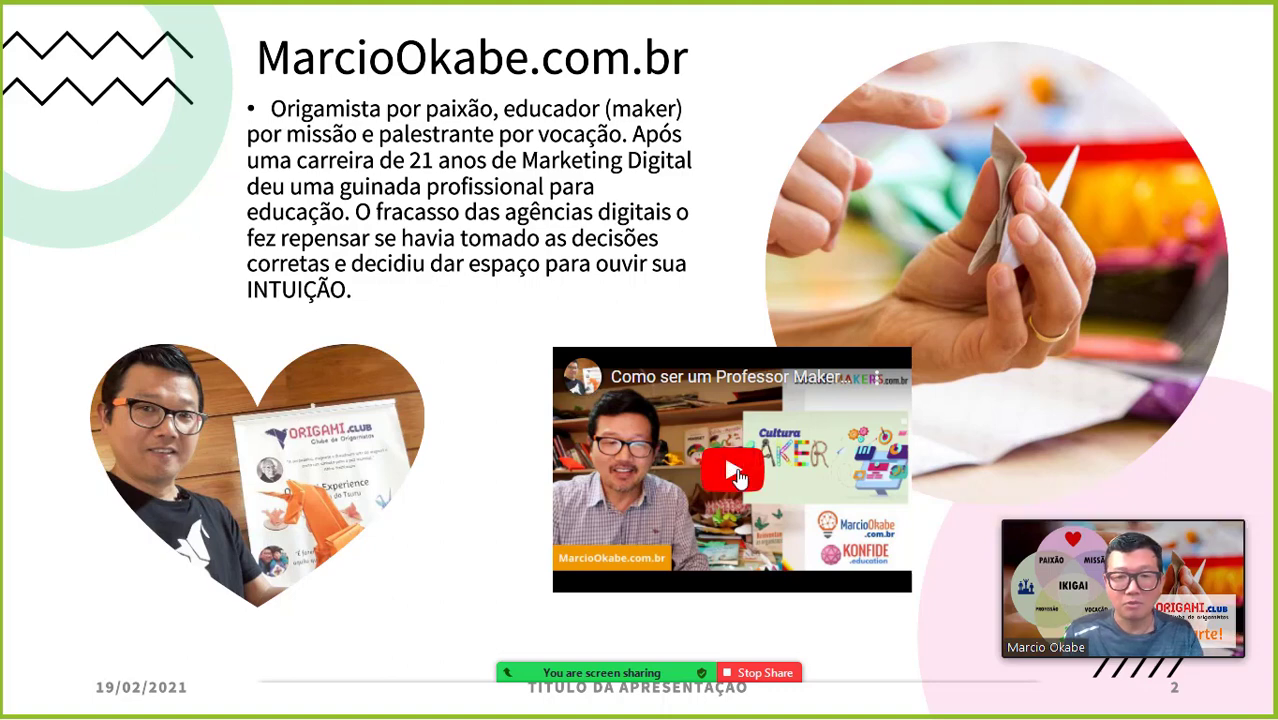
Step: Play the embedded video, attempt full screen, pause at 0:12 and open it on YouTube
left_click(737, 477)
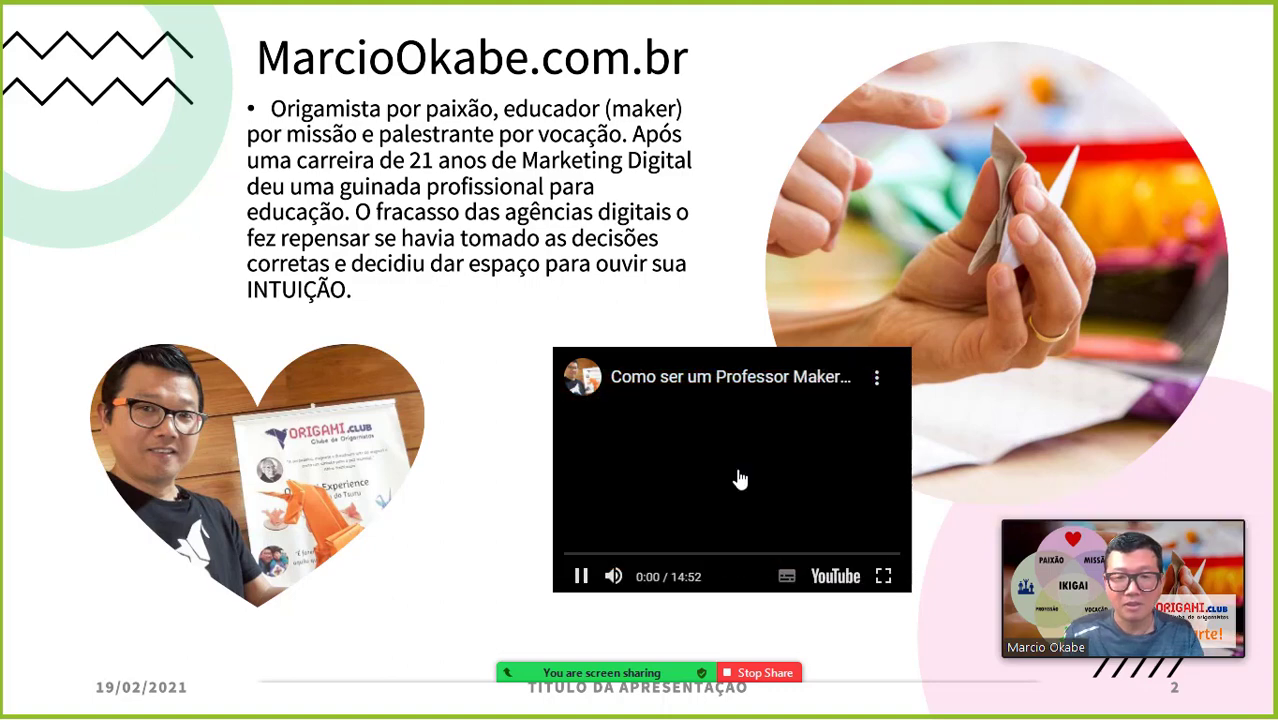
left_click(887, 582)
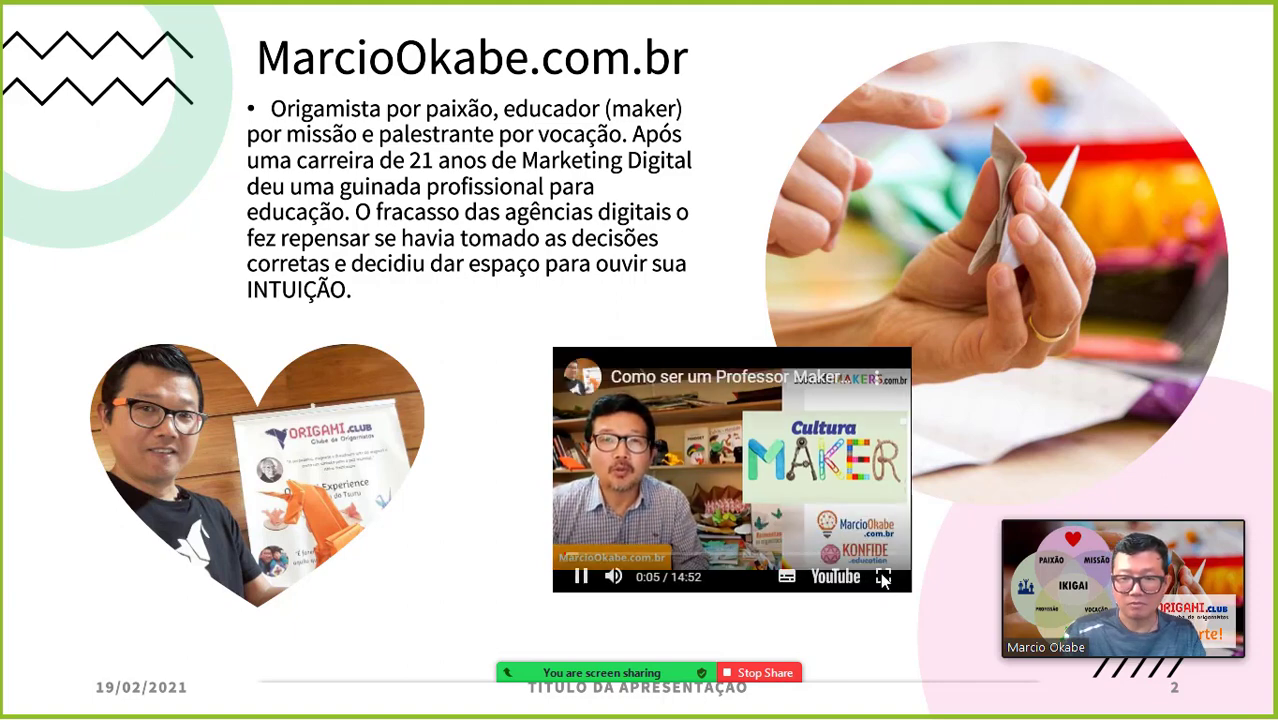
left_click(884, 580)
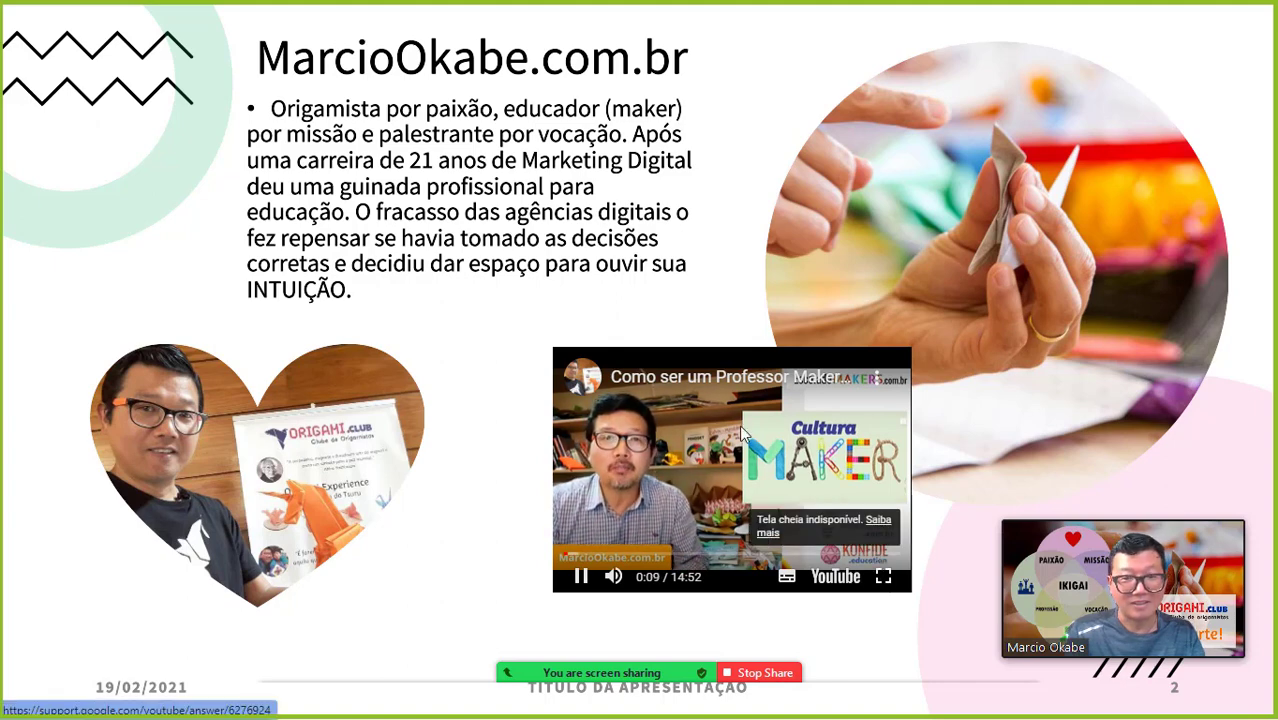
left_click(583, 577)
left_click(676, 388)
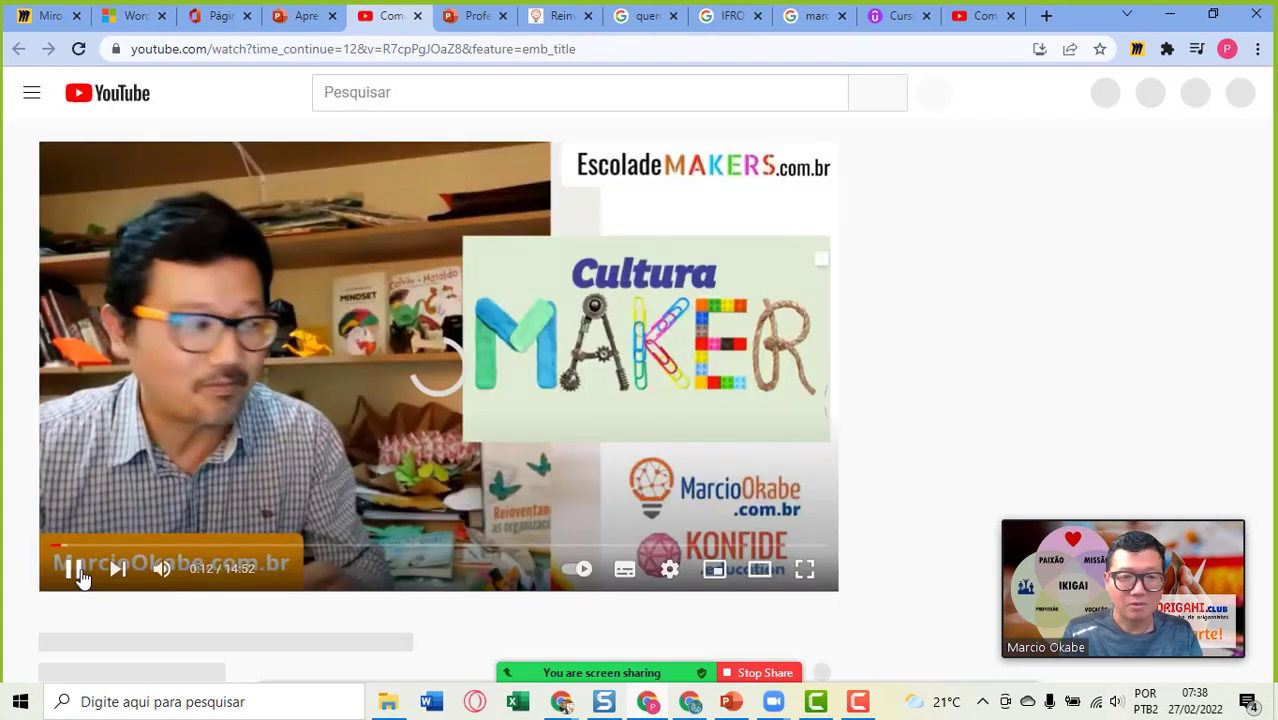
Step: Return to the Apresentação 4 PowerPoint tab and enlarge the webcam window
left_click(308, 22)
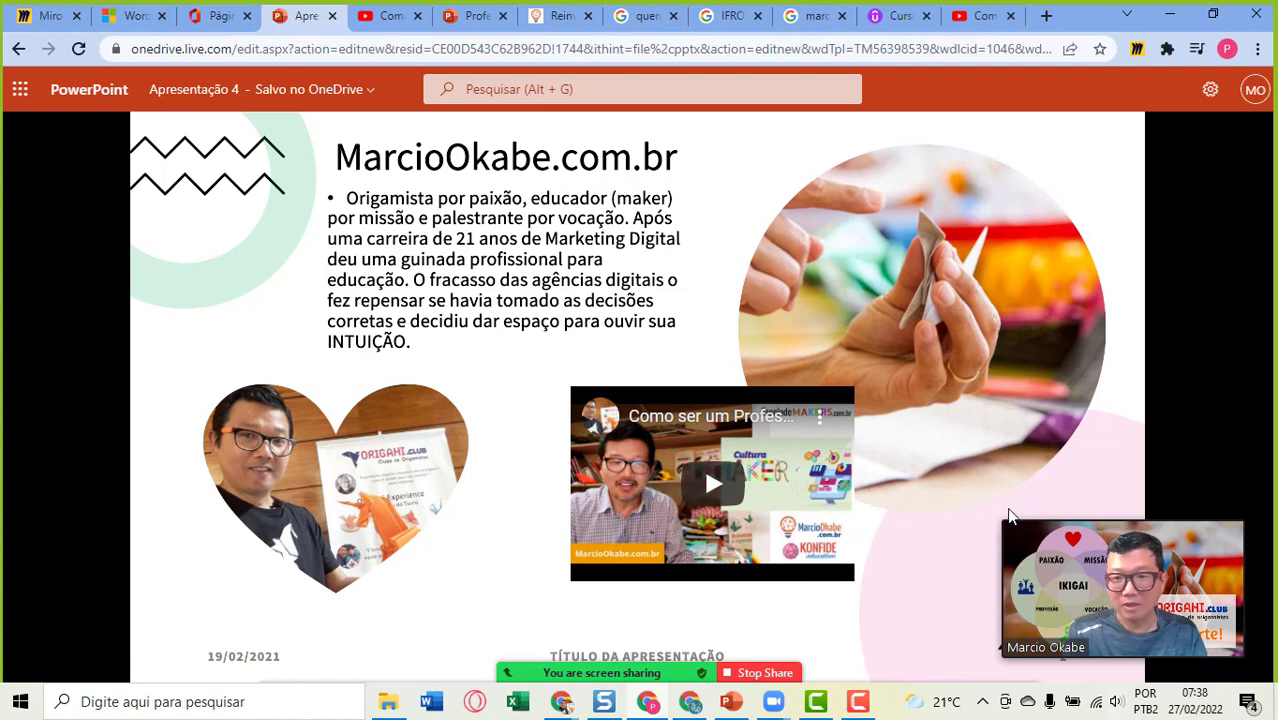
left_click_drag(1004, 522, 822, 368)
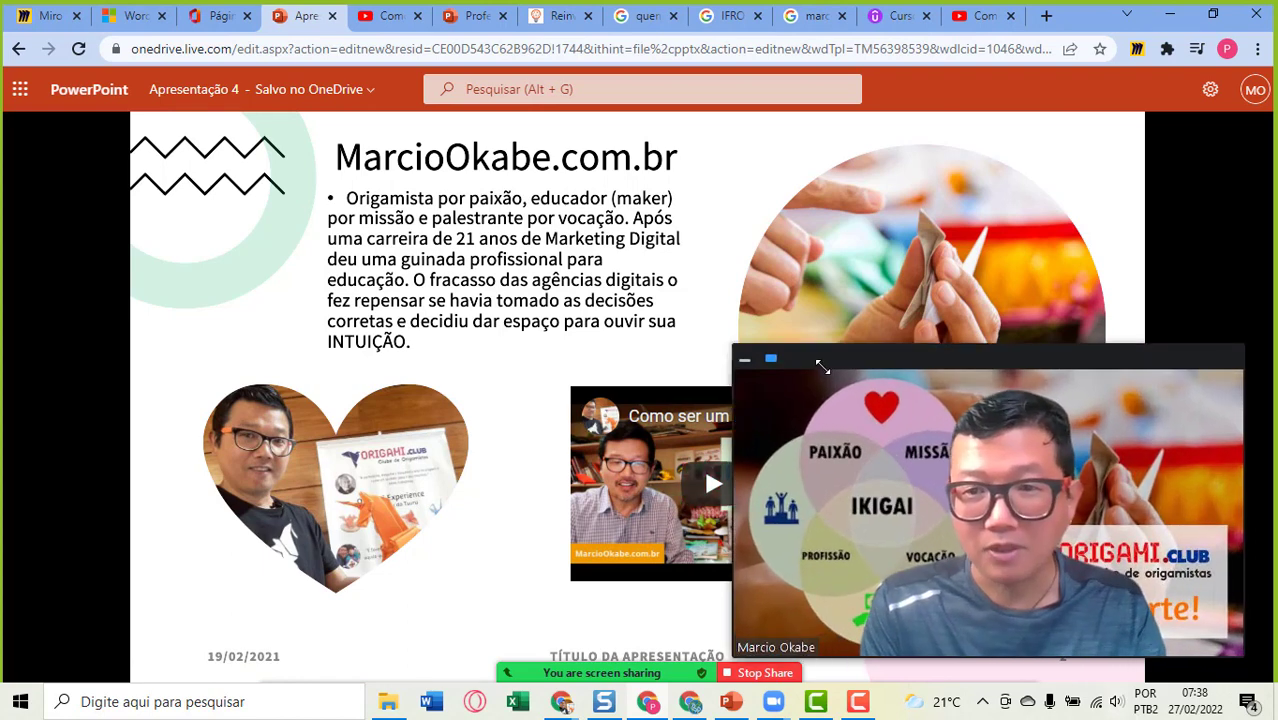
Step: Pass through the Microsoft 365 tab, reposition the webcam, and bring up the Udemy PowerPoint course page
left_click(141, 22)
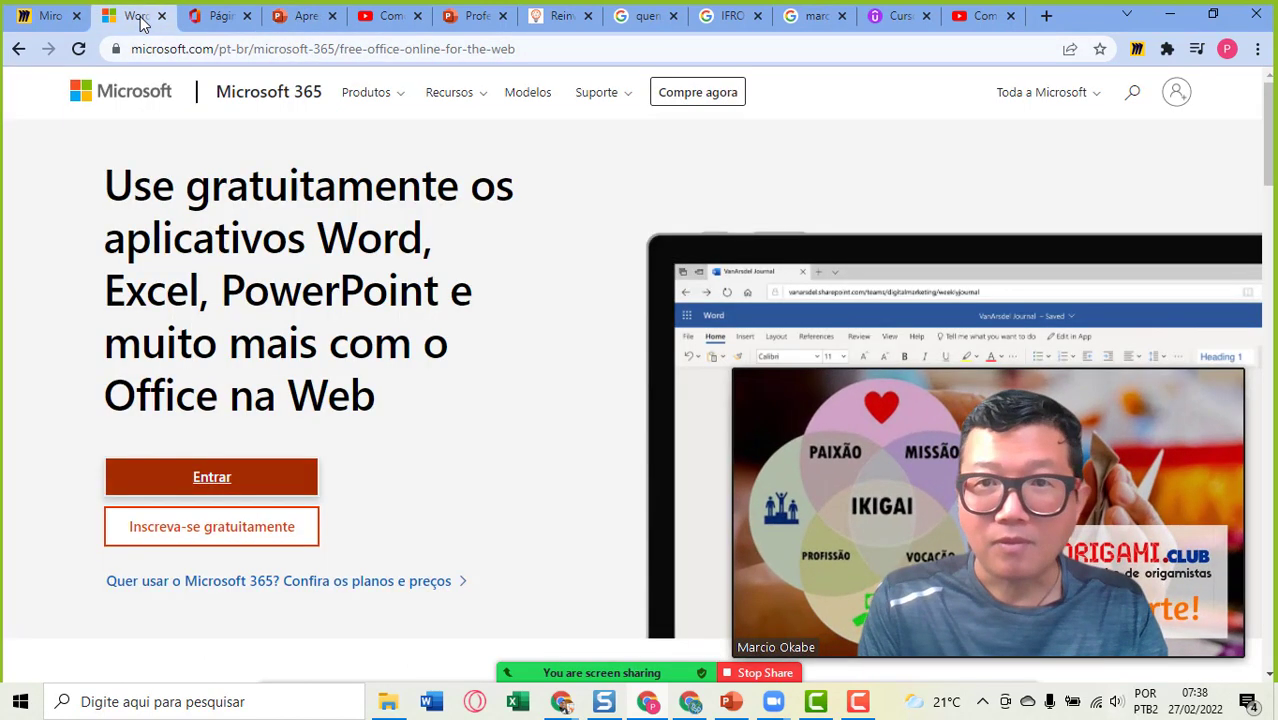
mouse_move(906, 408)
left_click_drag(910, 370, 852, 264)
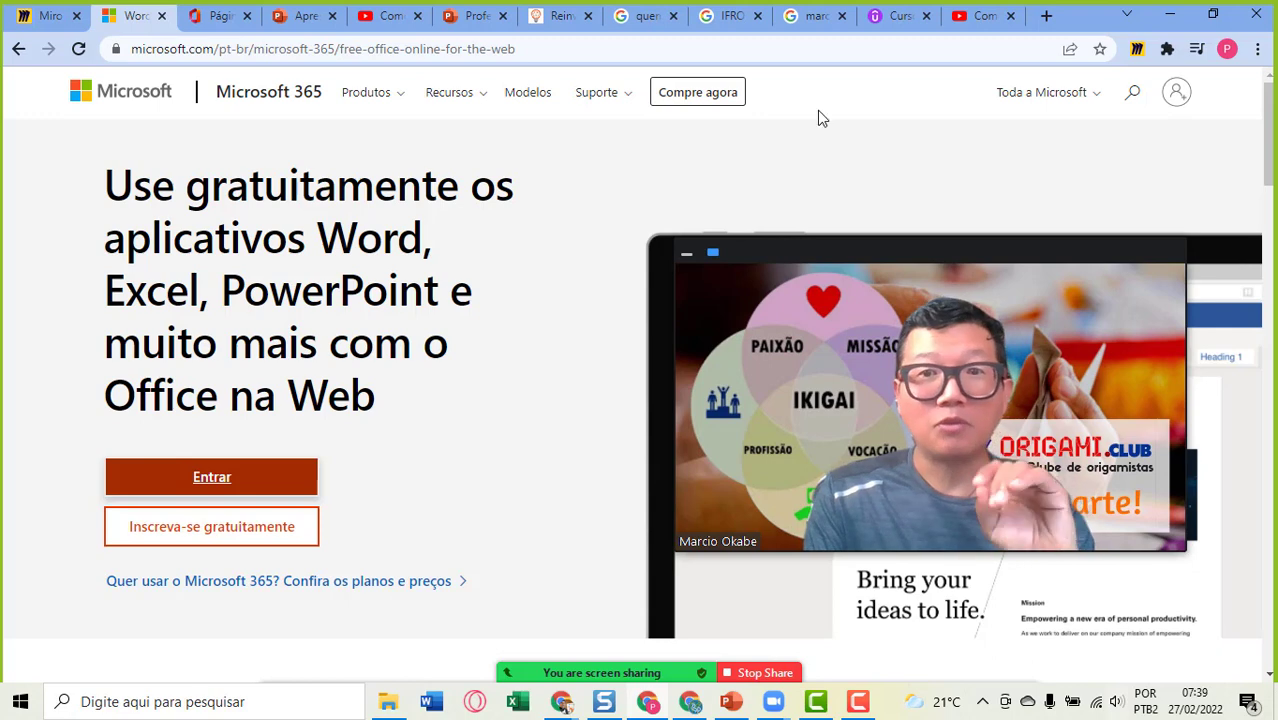
left_click(897, 18)
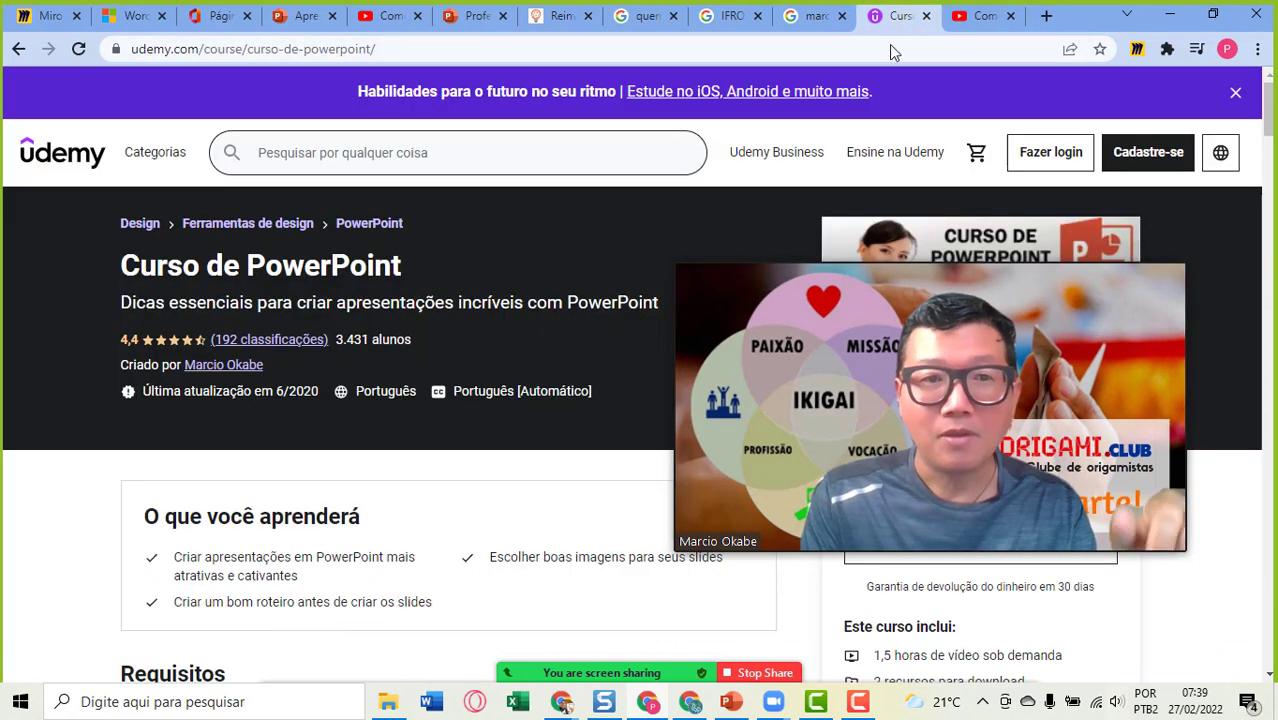
Step: Shrink the webcam window to the lower right and browse down and up the course page
left_click_drag(679, 266, 822, 346)
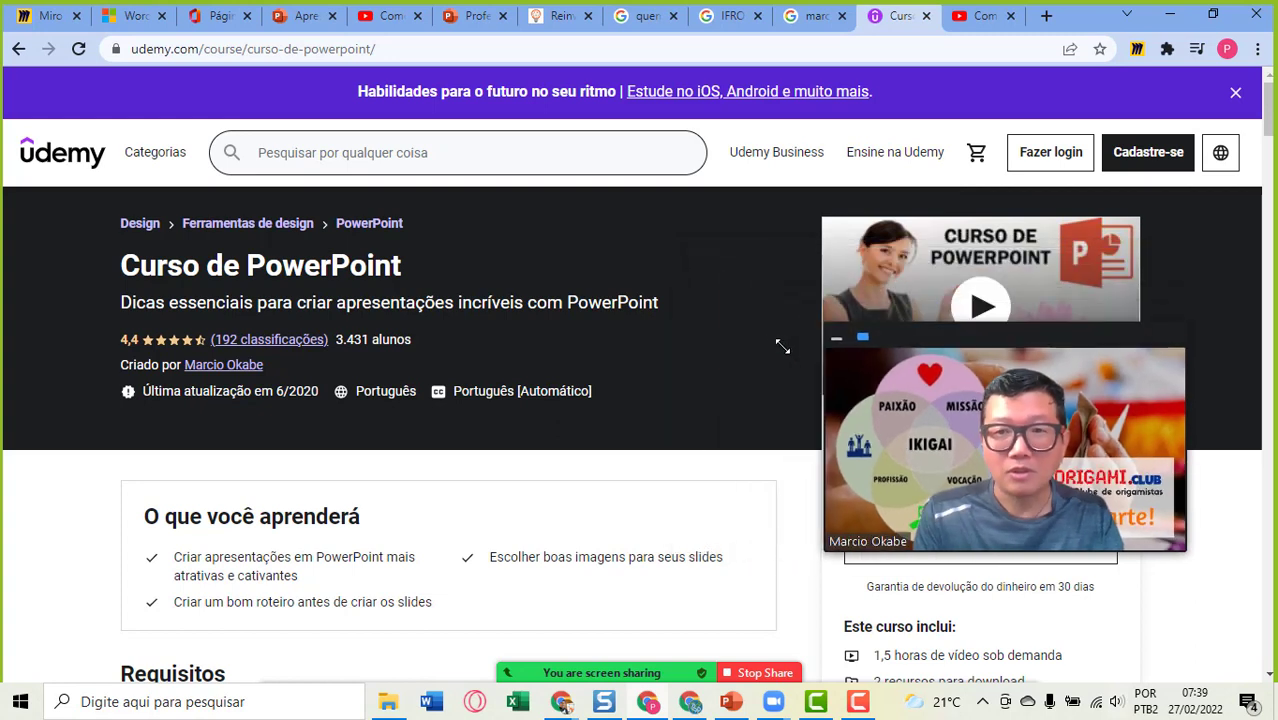
mouse_move(950, 362)
left_mouse_down()
mouse_move(921, 478)
mouse_move(946, 482)
left_mouse_up()
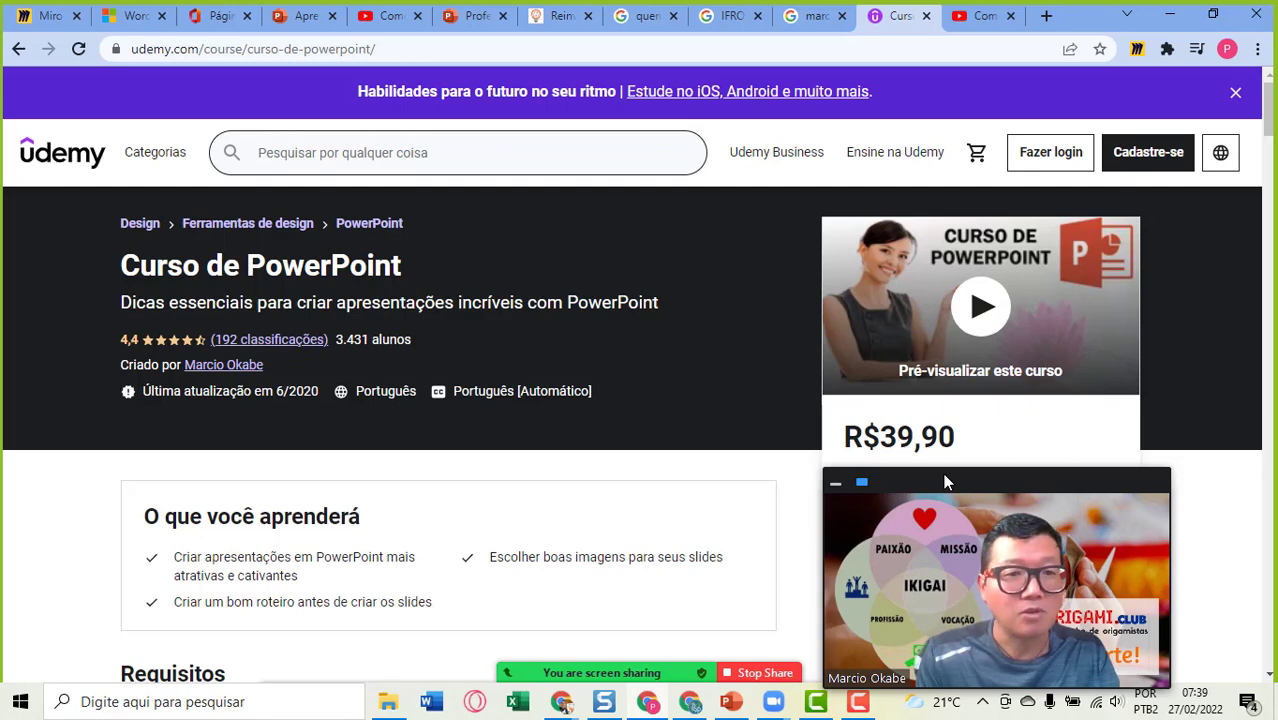
scroll(575, 459, "down", 2)
scroll(575, 459, "down", 3)
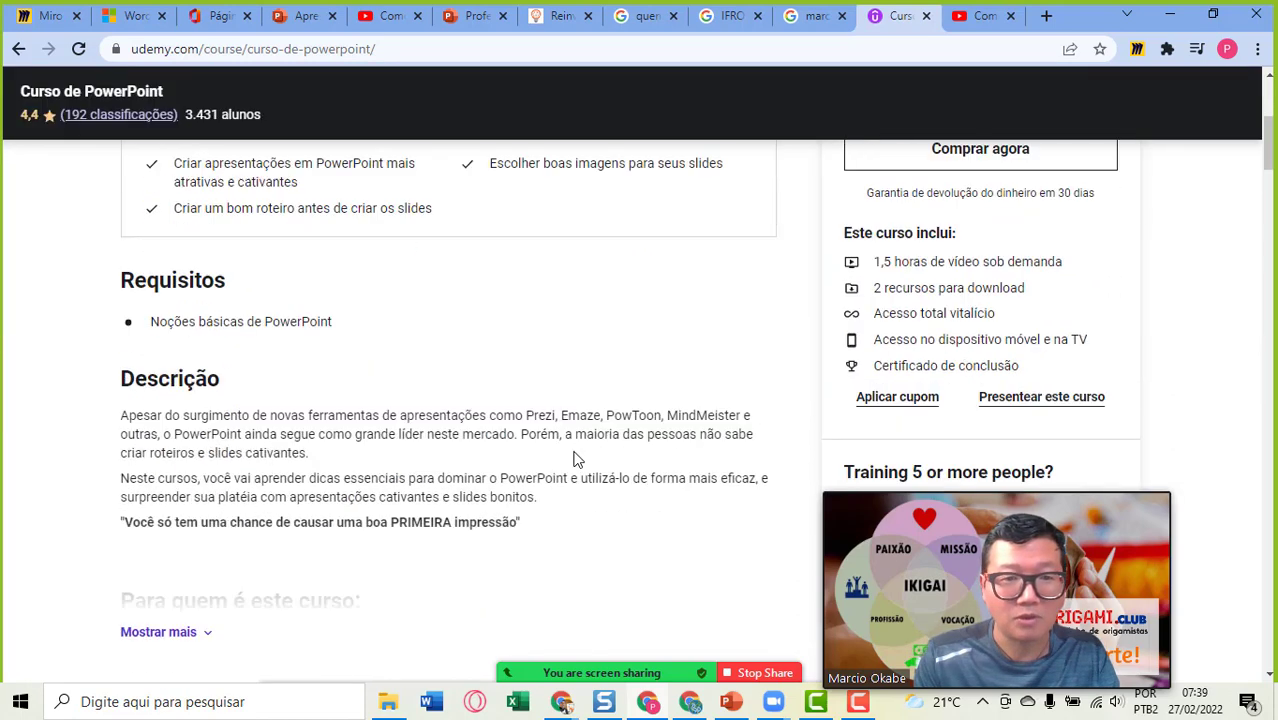
scroll(575, 459, "down", 4)
scroll(575, 459, "down", 1)
scroll(575, 459, "up", 2)
scroll(575, 459, "up", 3)
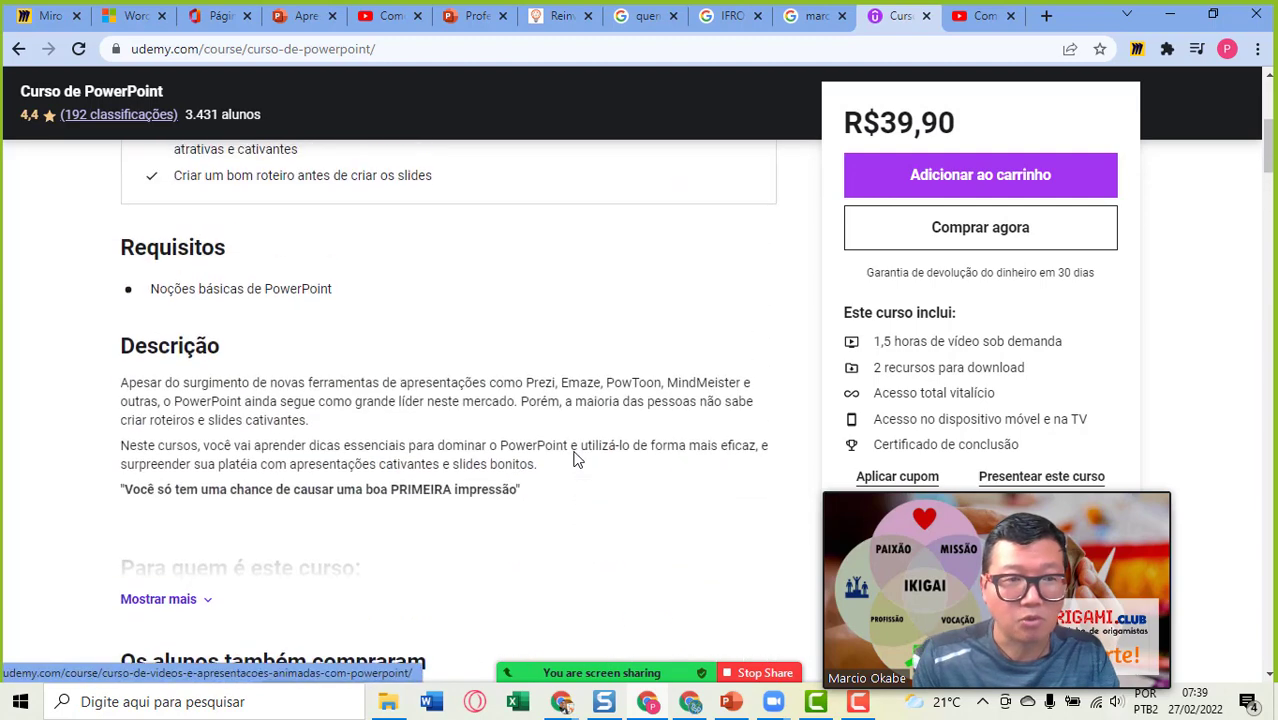
scroll(575, 459, "up", 2)
scroll(575, 459, "up", 1)
scroll(575, 459, "up", 2)
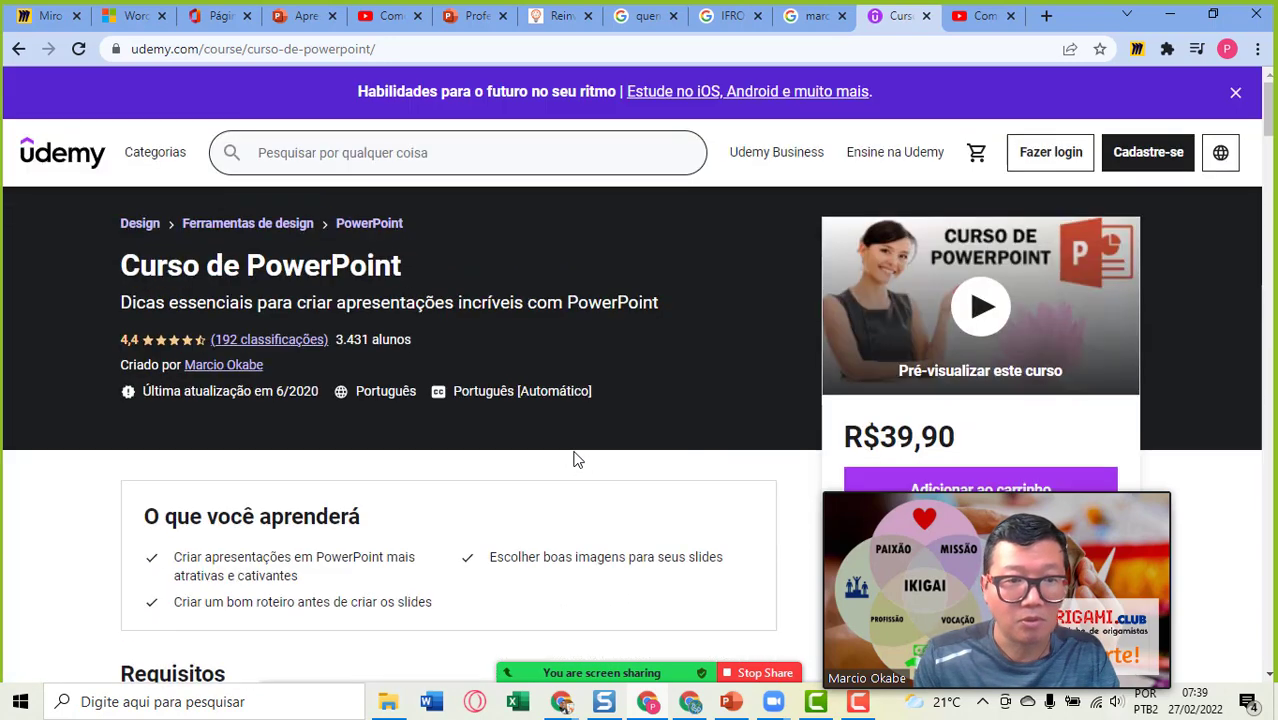
Step: Jump to the course's instructor section and open the instructor's profile page
left_click(238, 371)
scroll(215, 330, "down", 5)
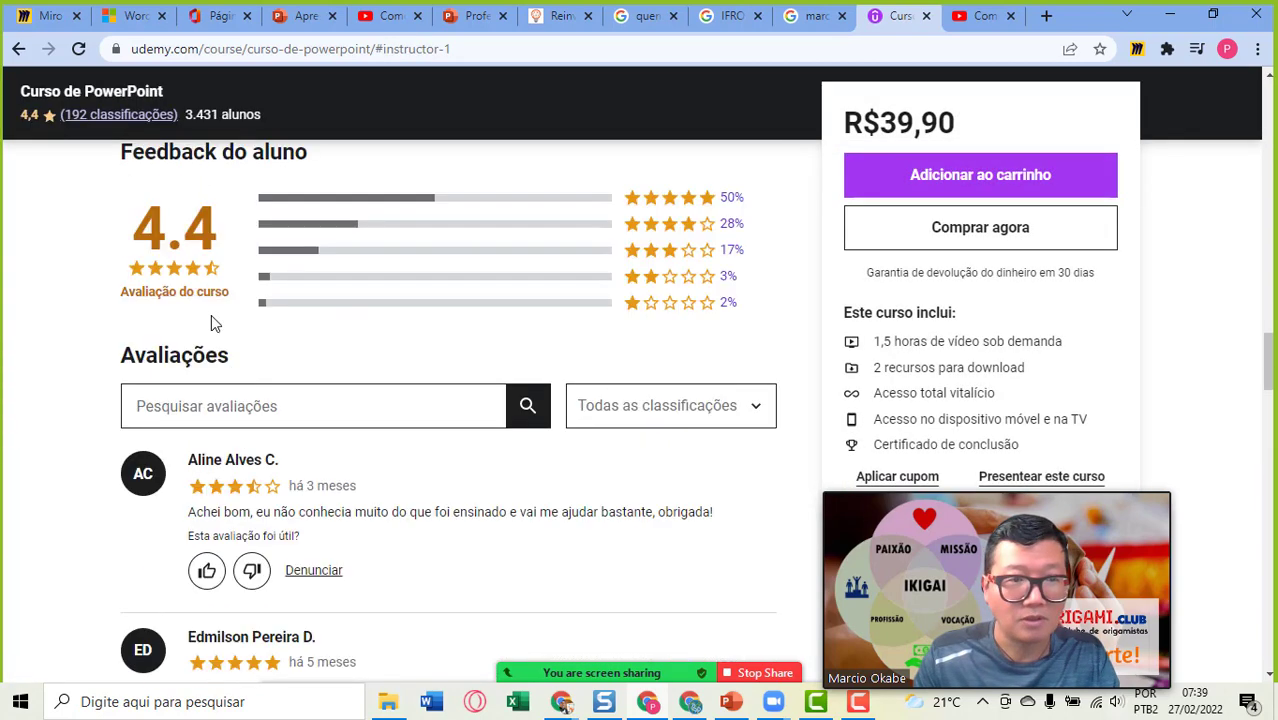
scroll(218, 328, "up", 2)
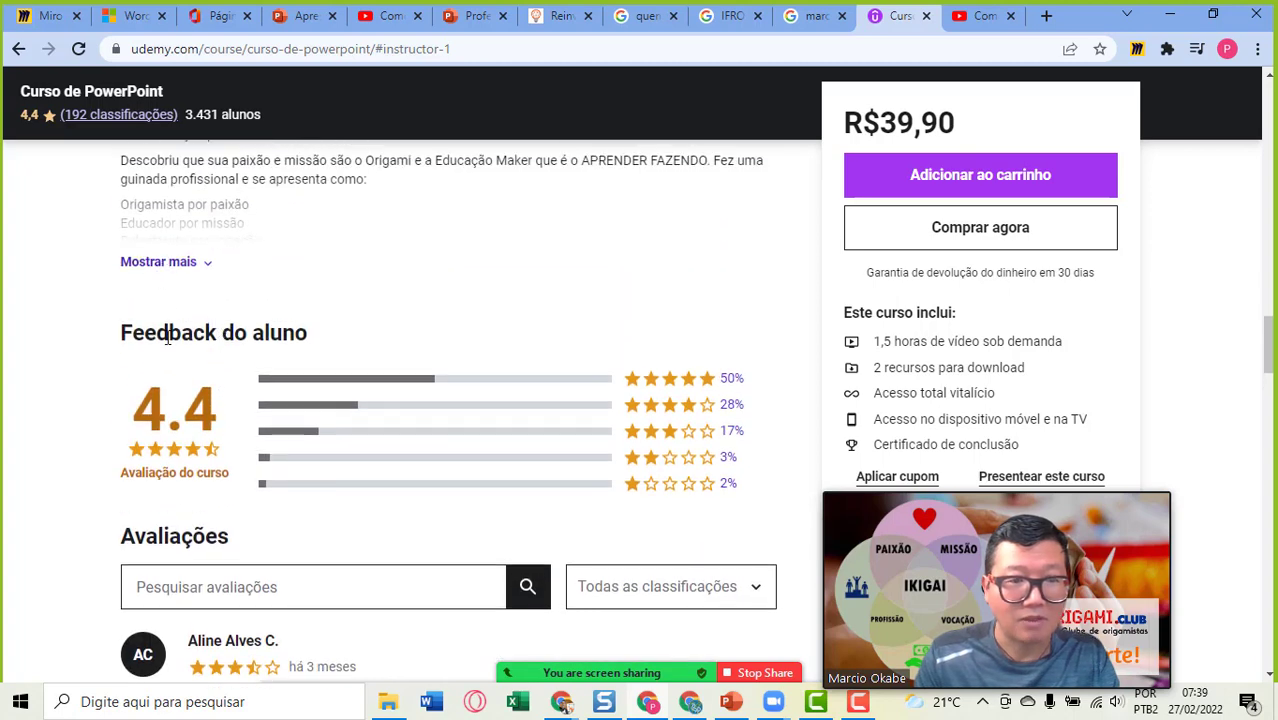
scroll(167, 338, "up", 3)
left_click(190, 182)
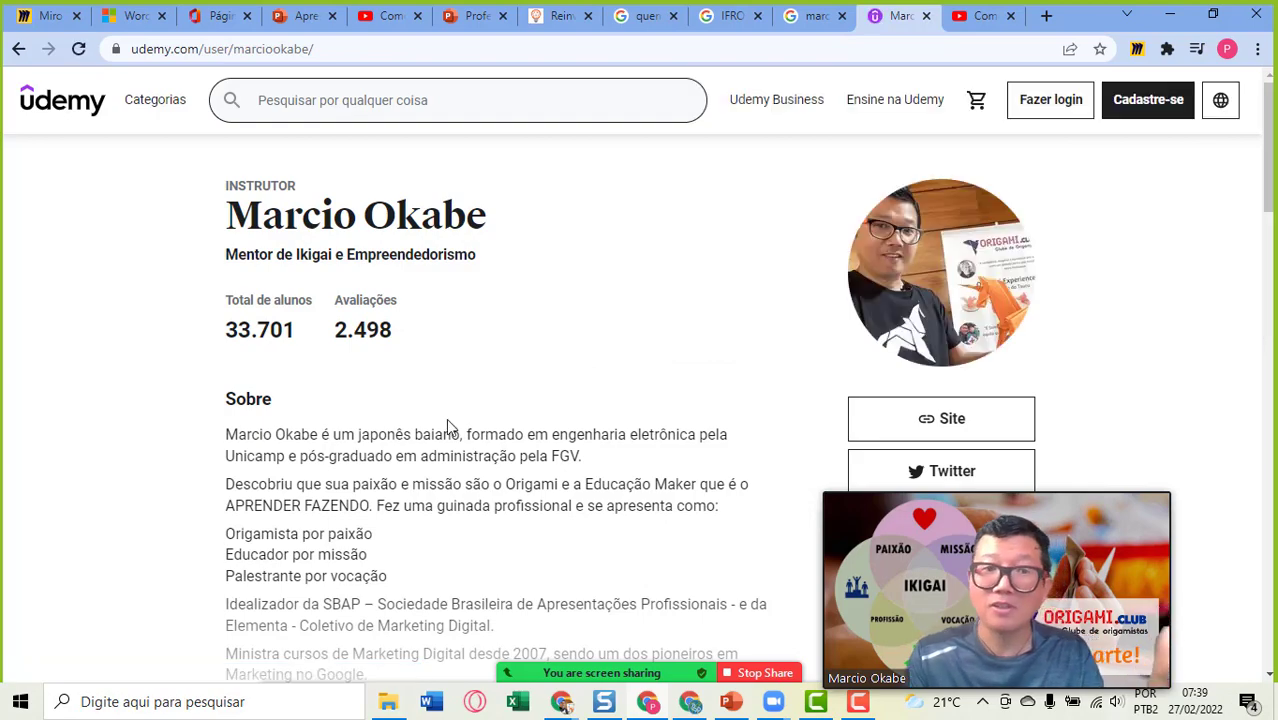
Step: Scroll through the instructor's course list, then return to the Microsoft 365 Office na Web page
scroll(446, 418, "down", 8)
scroll(446, 418, "down", 4)
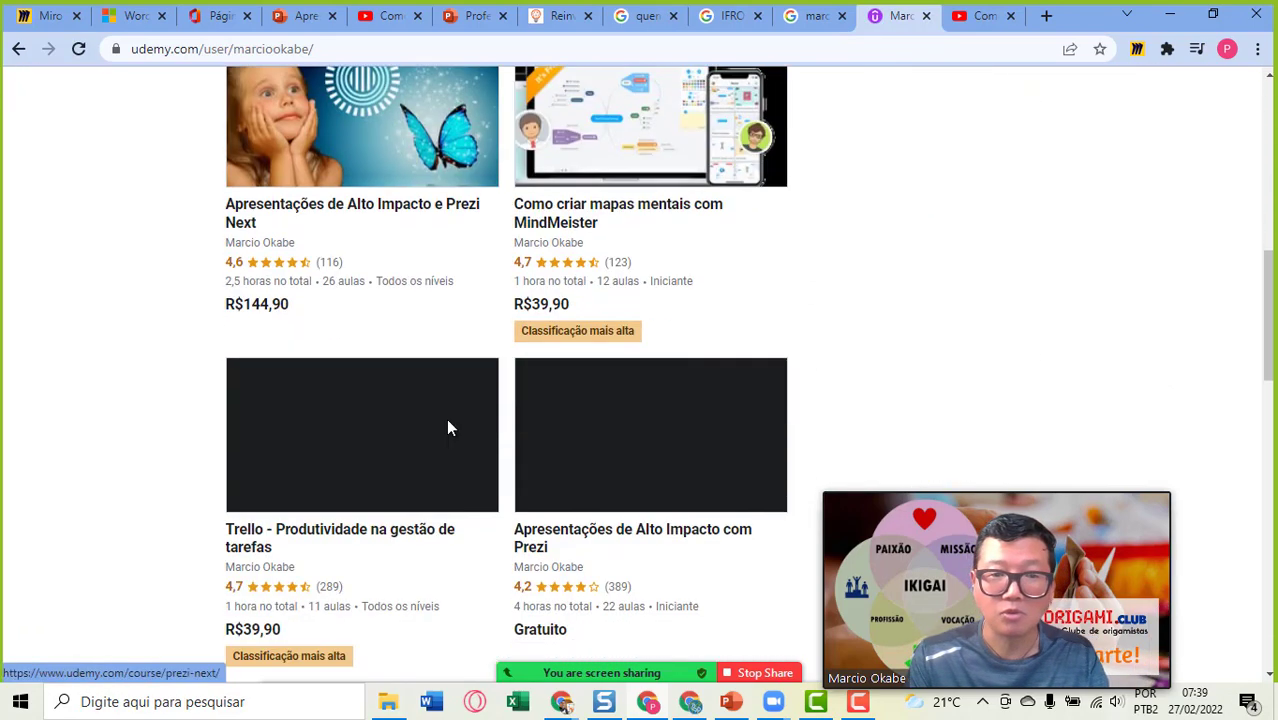
scroll(446, 418, "down", 4)
scroll(446, 420, "down", 3)
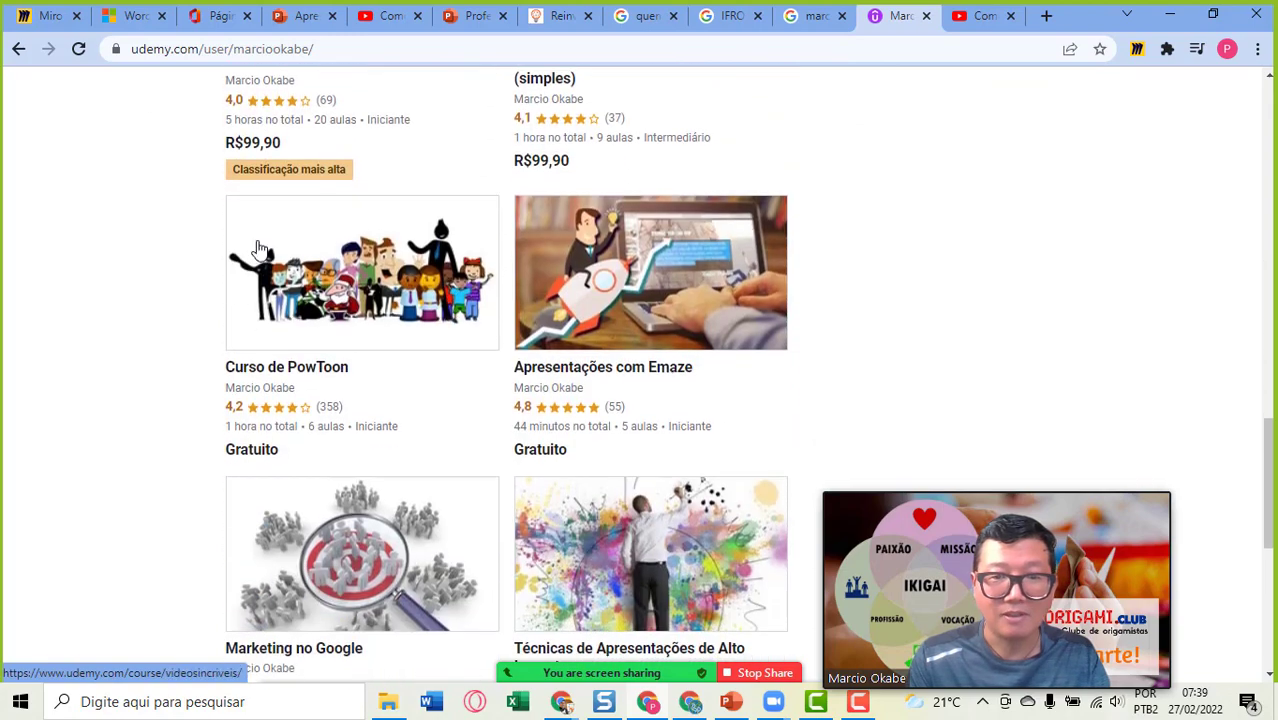
left_click(100, 20)
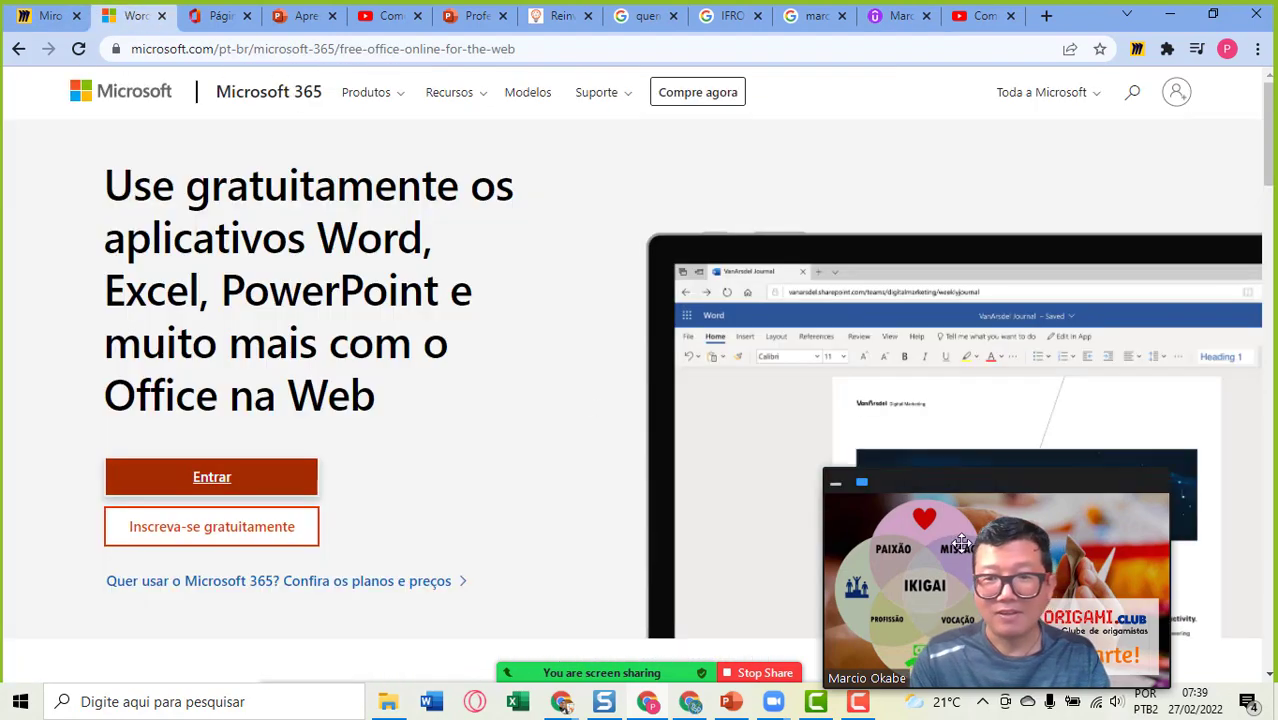
left_click_drag(966, 490, 817, 260)
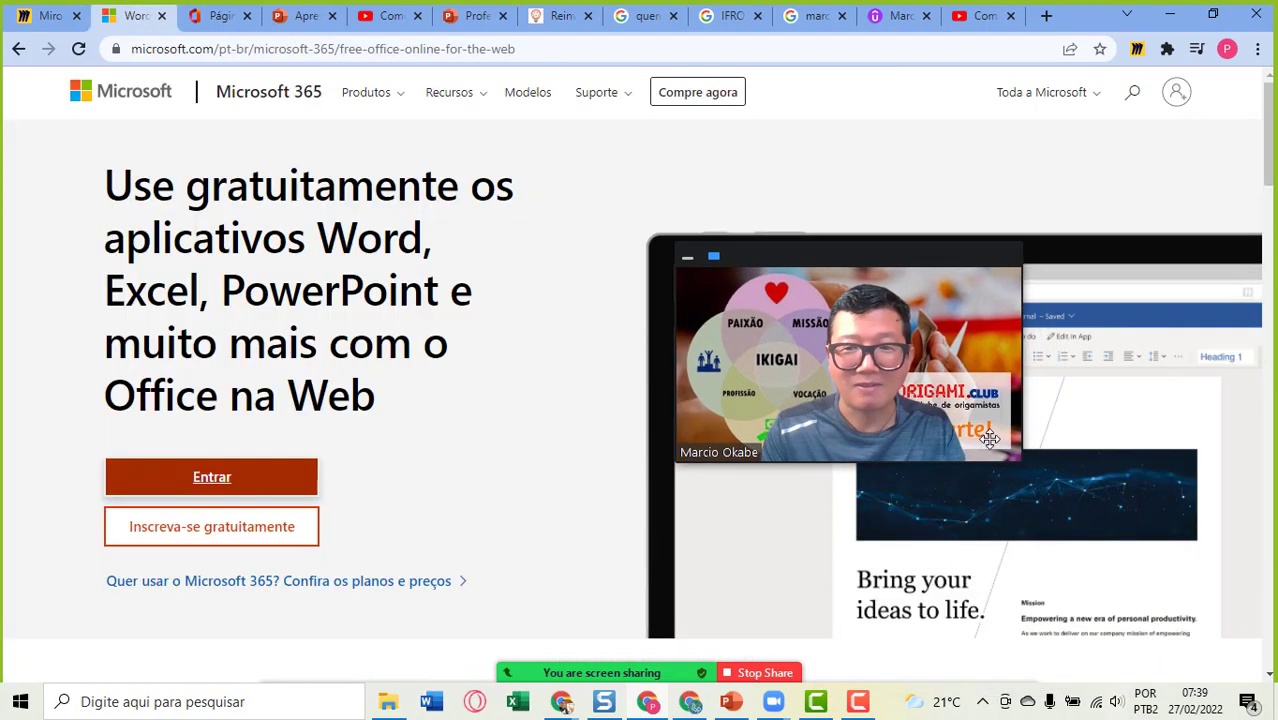
mouse_move(1020, 466)
left_mouse_down()
mouse_move(1135, 600)
mouse_move(1127, 586)
left_mouse_up()
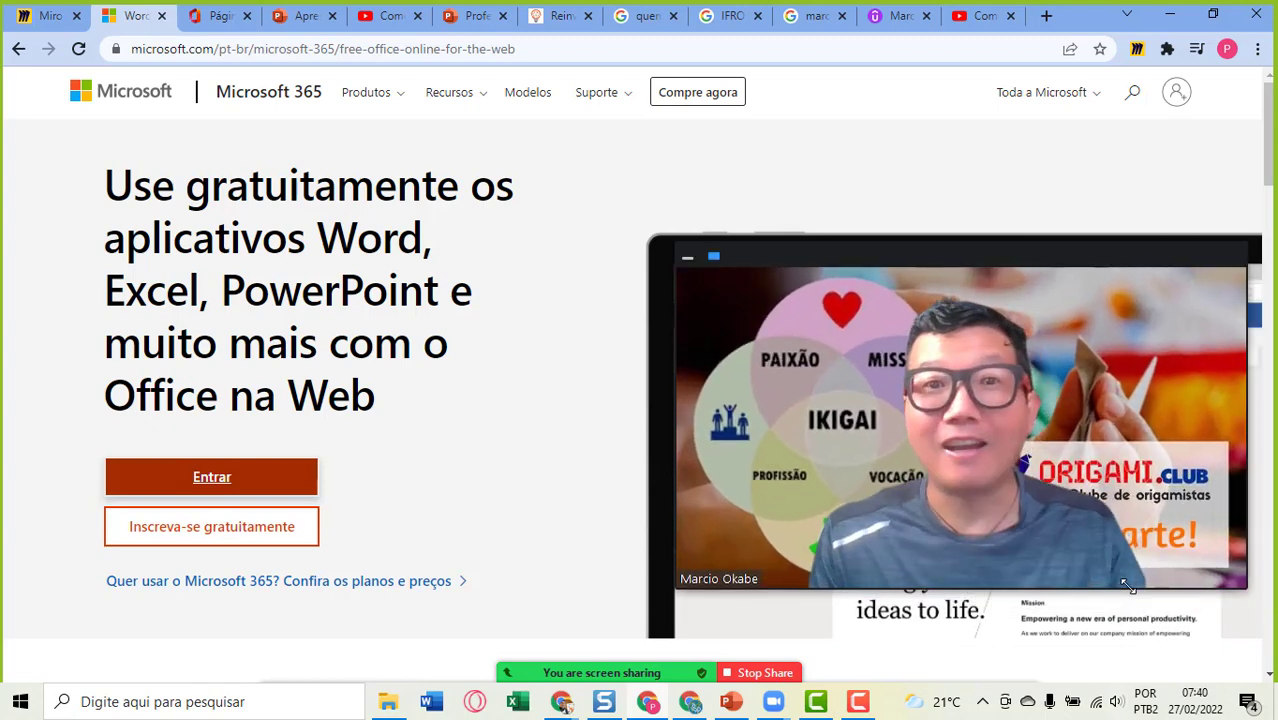